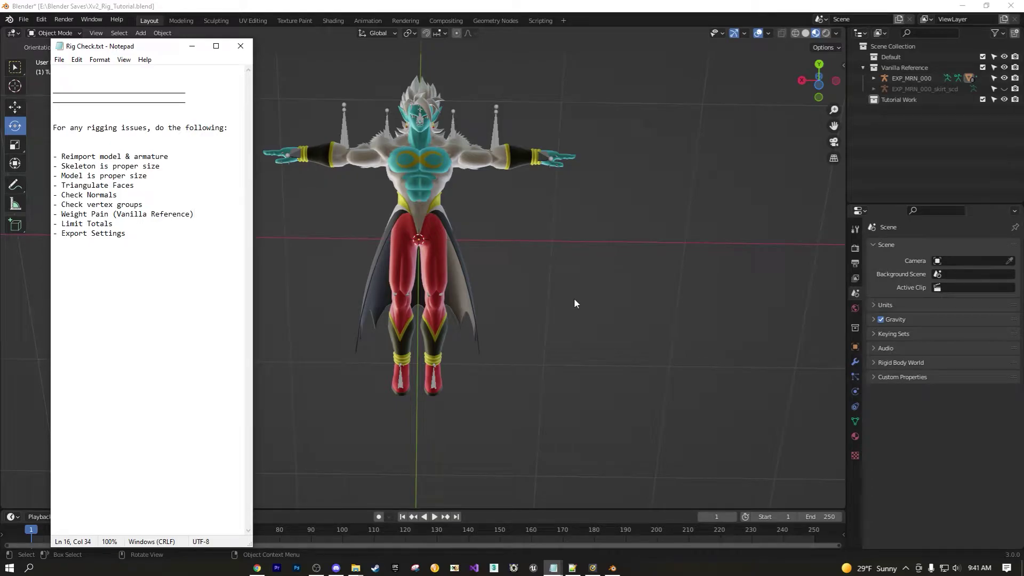
View the character model from the side and bring up the Rig Check notes to read the rigging checklist.
left_click(527, 290)
middle_click_drag(527, 290, 615, 368)
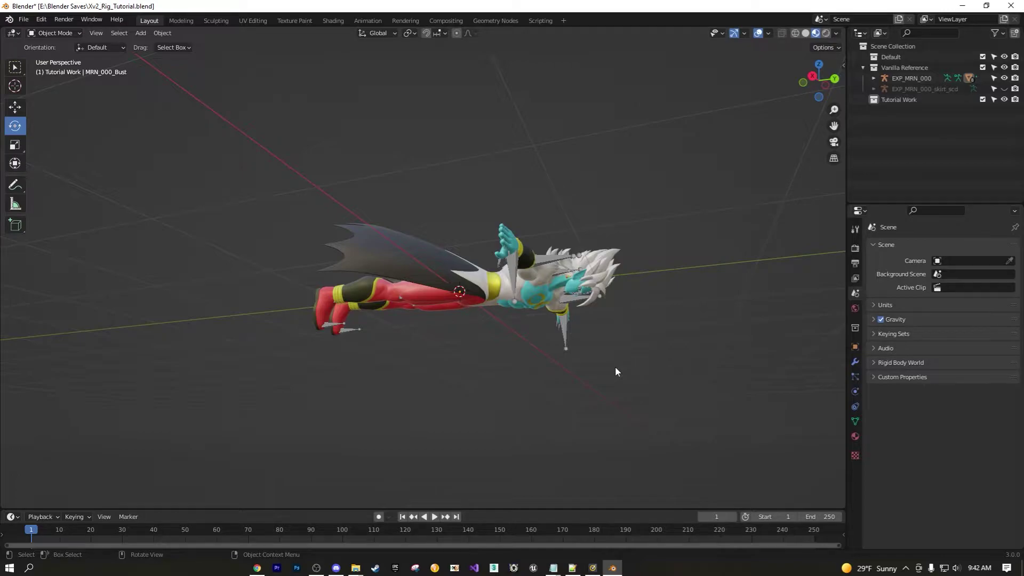
mouse_move(553, 568)
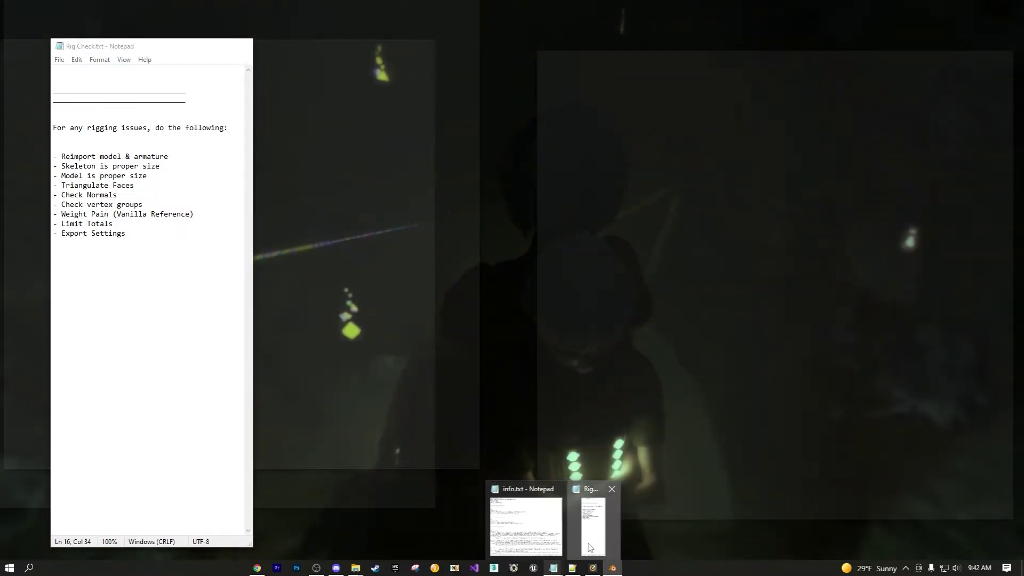
left_click(589, 547)
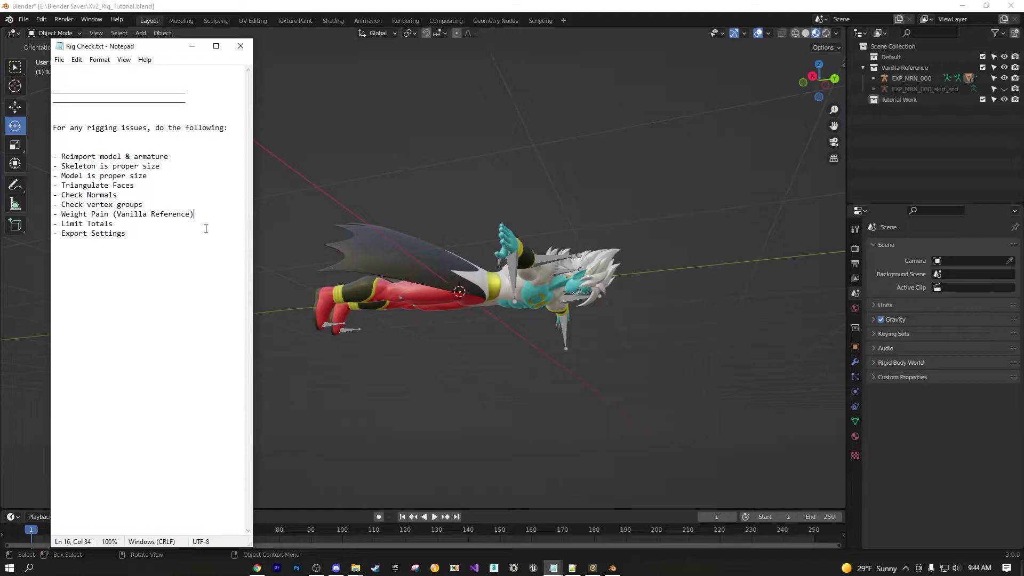
Select the character's EXP_MRN_000 armature to inspect the skeleton, and bring the Rig Check notes back up.
middle_click_drag(492, 331, 501, 241)
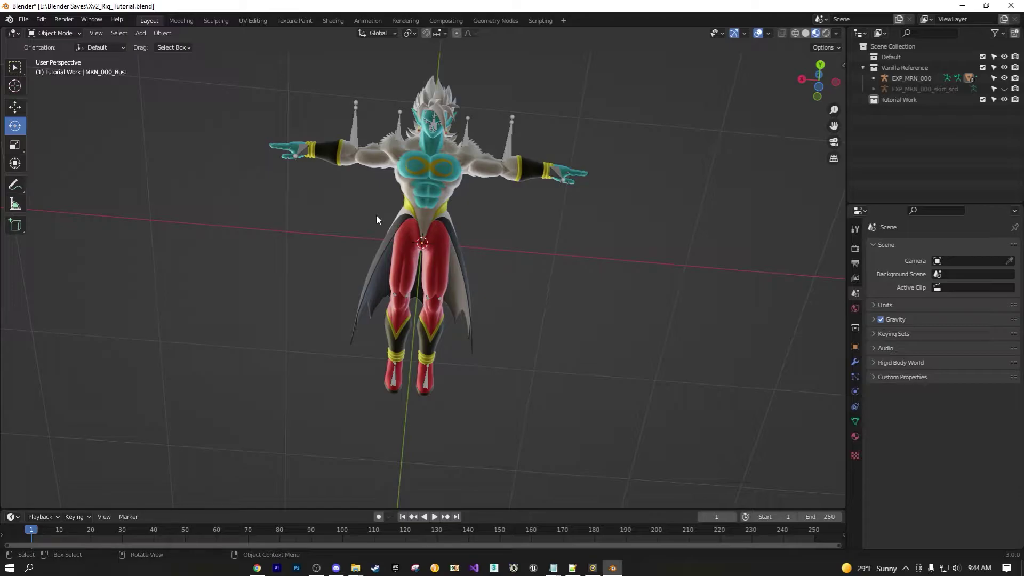
middle_click_drag(376, 215, 349, 245)
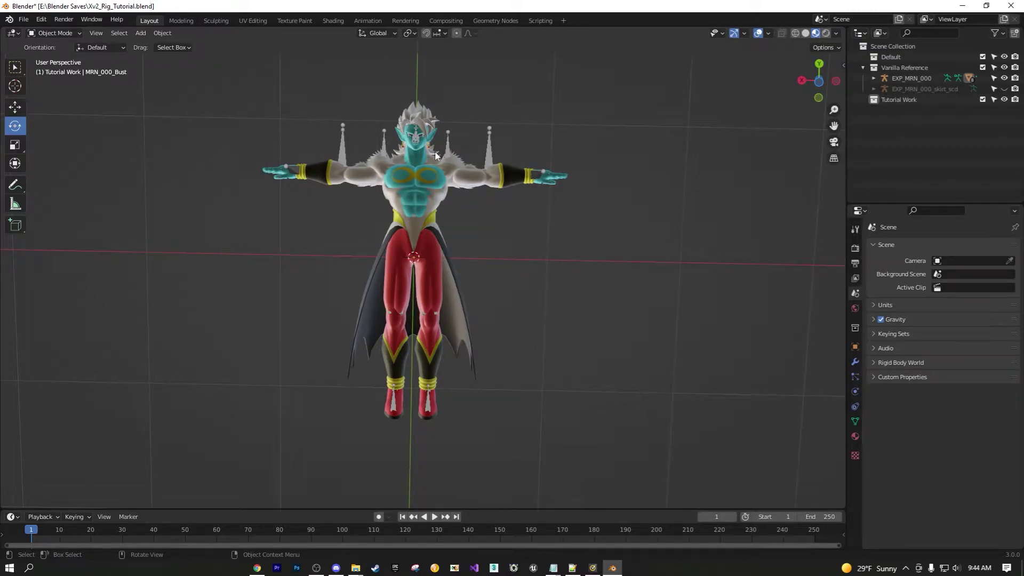
left_click(345, 145)
middle_click_drag(430, 178, 509, 290)
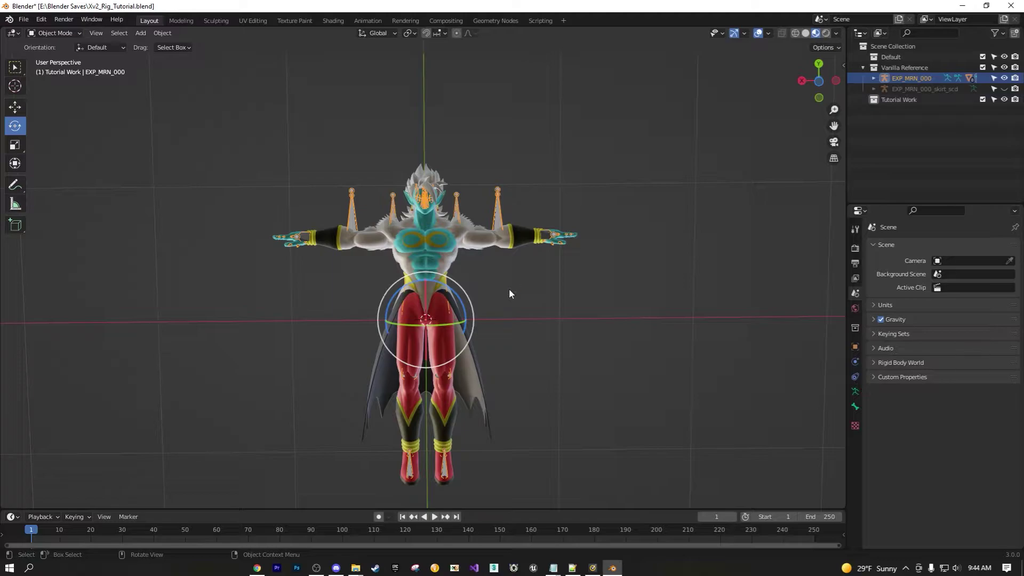
mouse_move(553, 567)
mouse_move(591, 527)
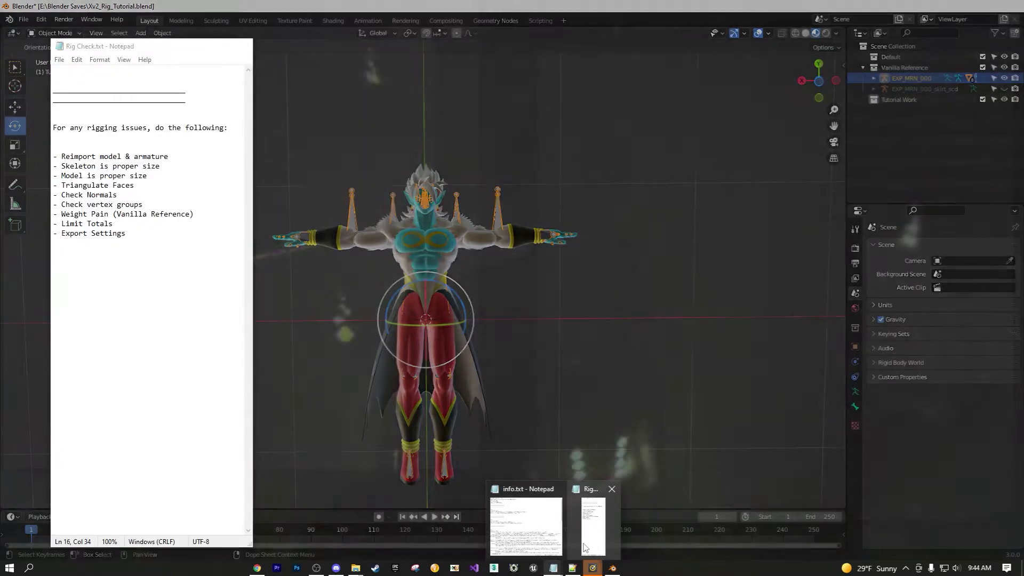
left_click(585, 548)
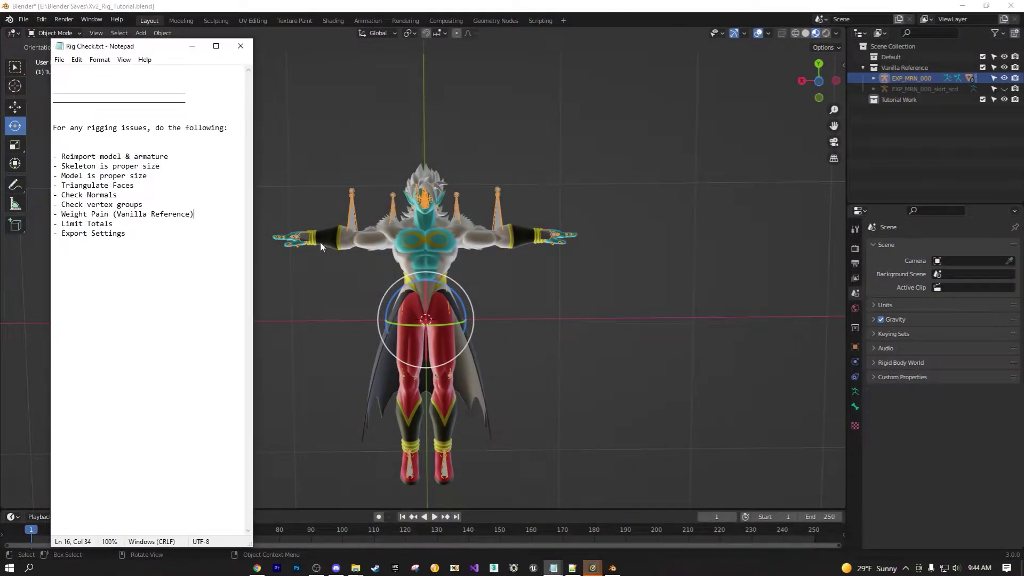
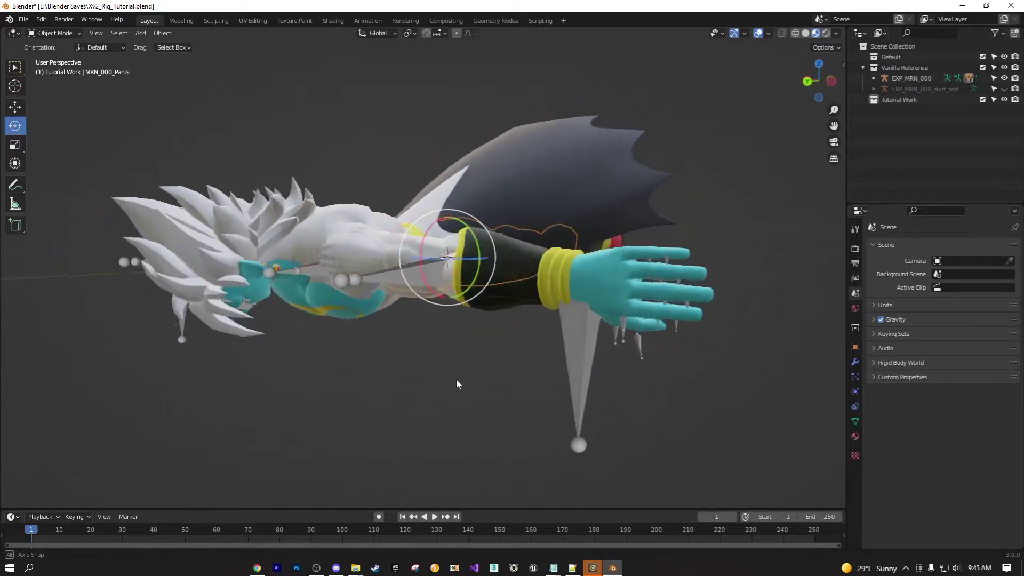
Examine how the bones line up with the character's arms and body, and consult the Rig Check notes again.
scroll(468, 322, "down", 4)
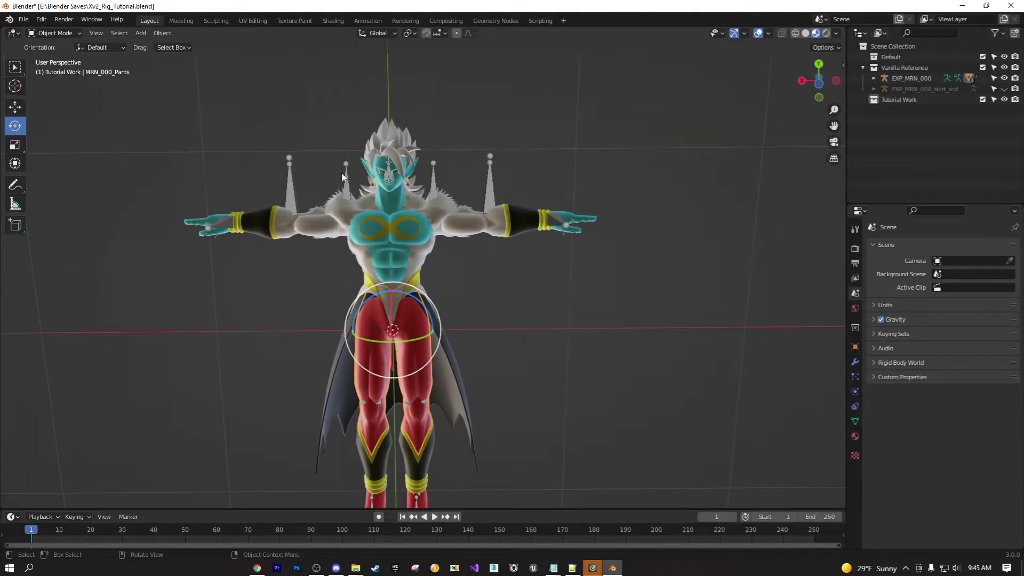
middle_click_drag(215, 238, 523, 391)
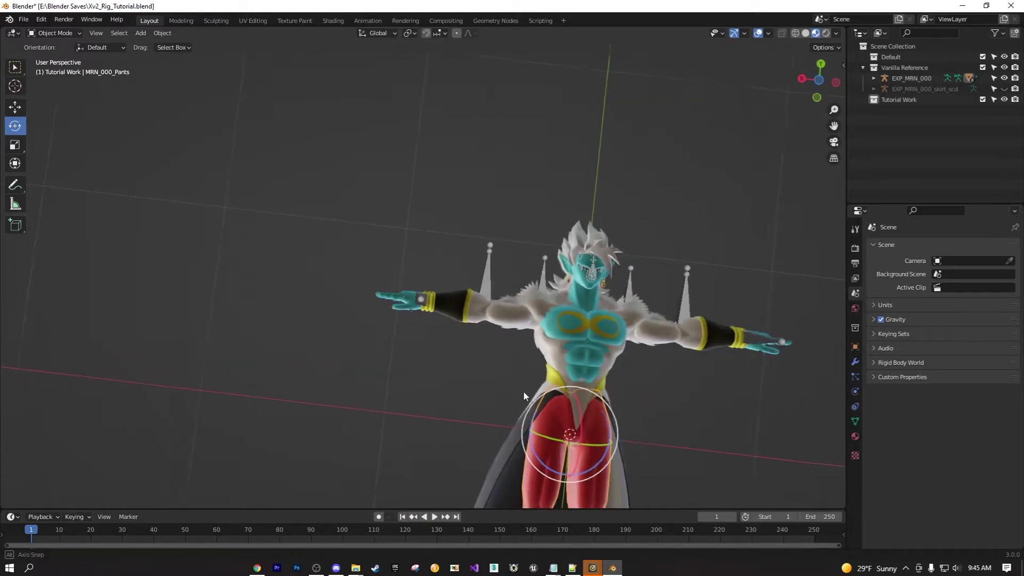
scroll(469, 375, "up", 5)
scroll(426, 324, "down", 3)
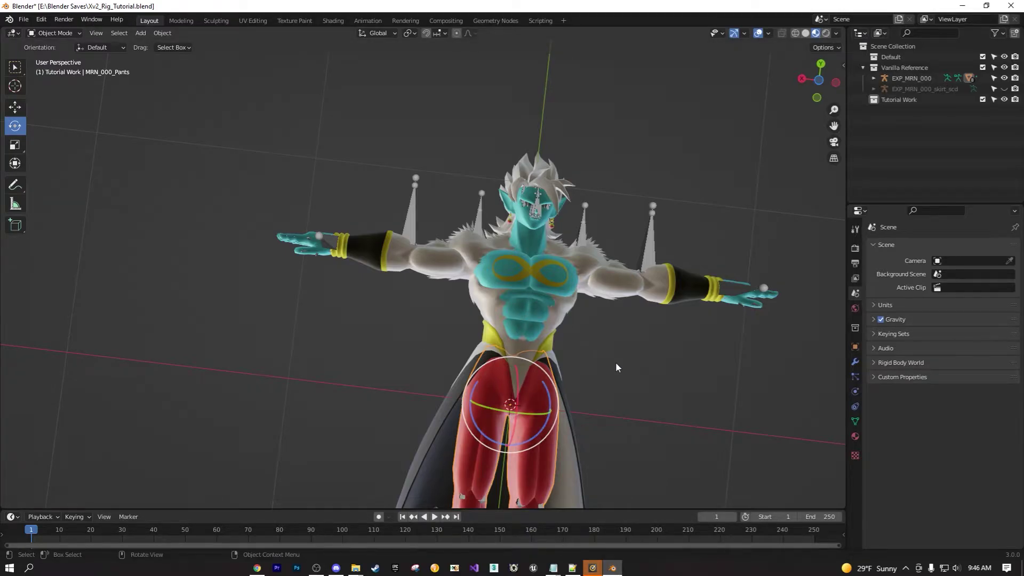
middle_click_drag(608, 359, 504, 250, "shift")
scroll(523, 298, "down", 4)
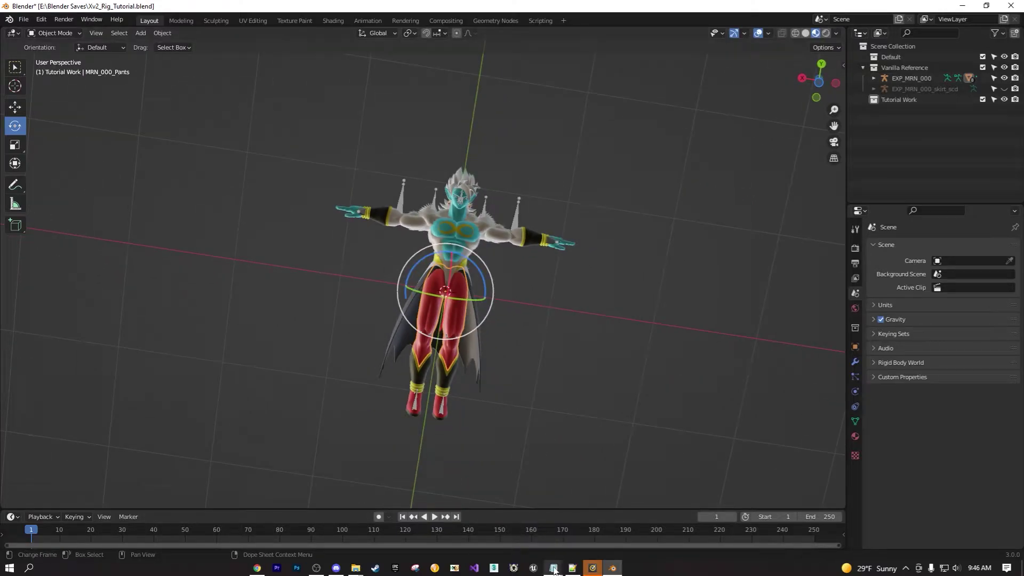
mouse_move(553, 567)
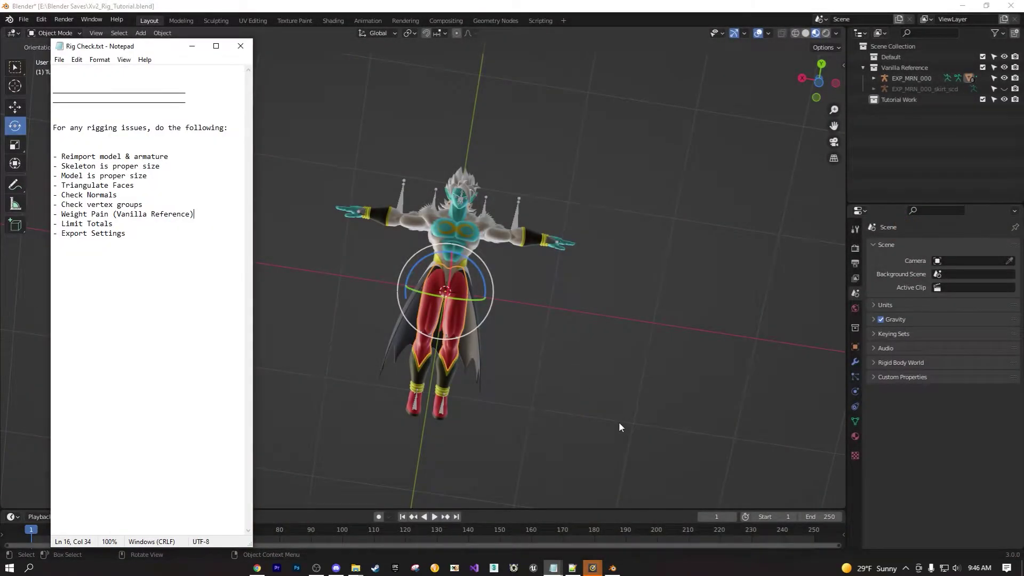
Examine the character's size and orientation relative to the grid and axes from several angles and distances.
middle_click_drag(618, 423, 563, 370)
scroll(255, 278, "up", 6)
scroll(419, 416, "down", 3)
middle_click_drag(385, 398, 427, 398, "shift")
scroll(427, 398, "up", 1)
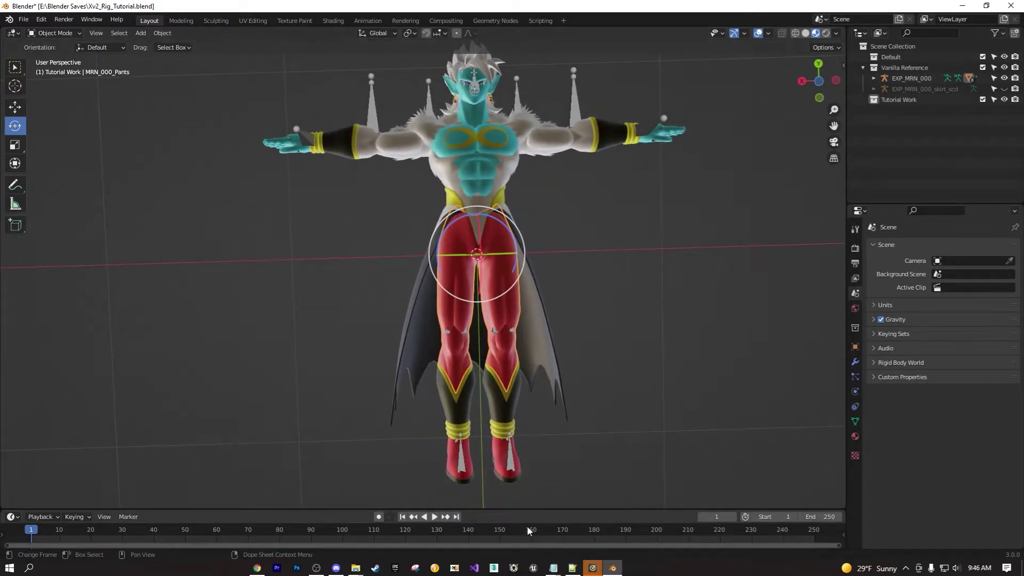
middle_click_drag(448, 277, 448, 326, "shift")
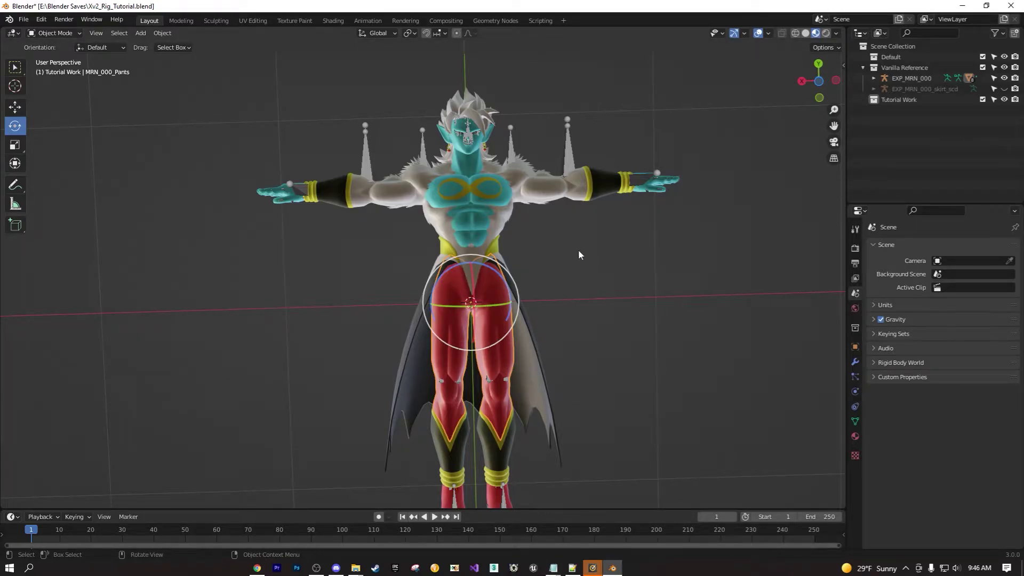
scroll(274, 226, "down", 2)
middle_click_drag(274, 226, 425, 354)
scroll(433, 361, "up", 2)
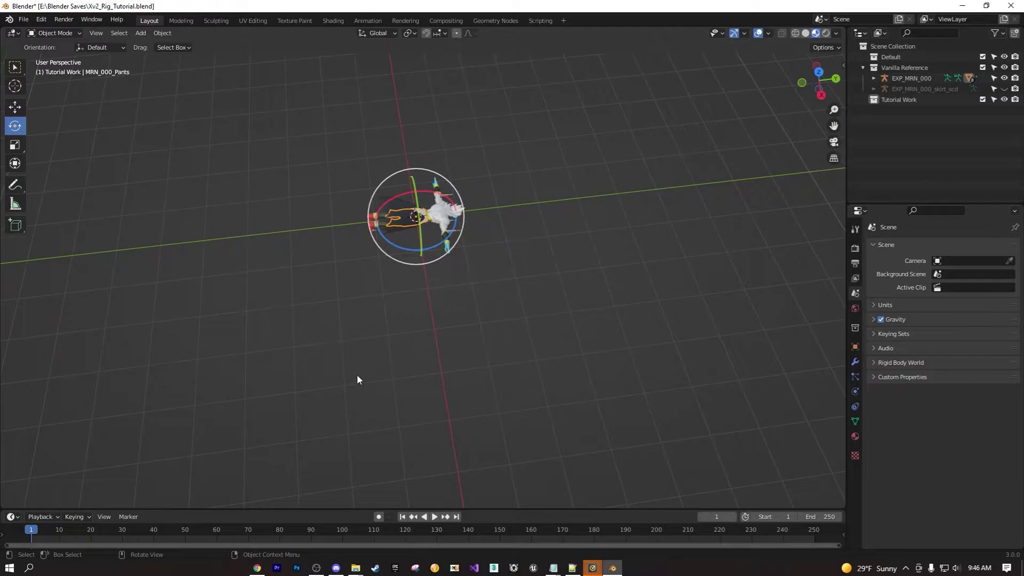
middle_click_drag(350, 372, 447, 265)
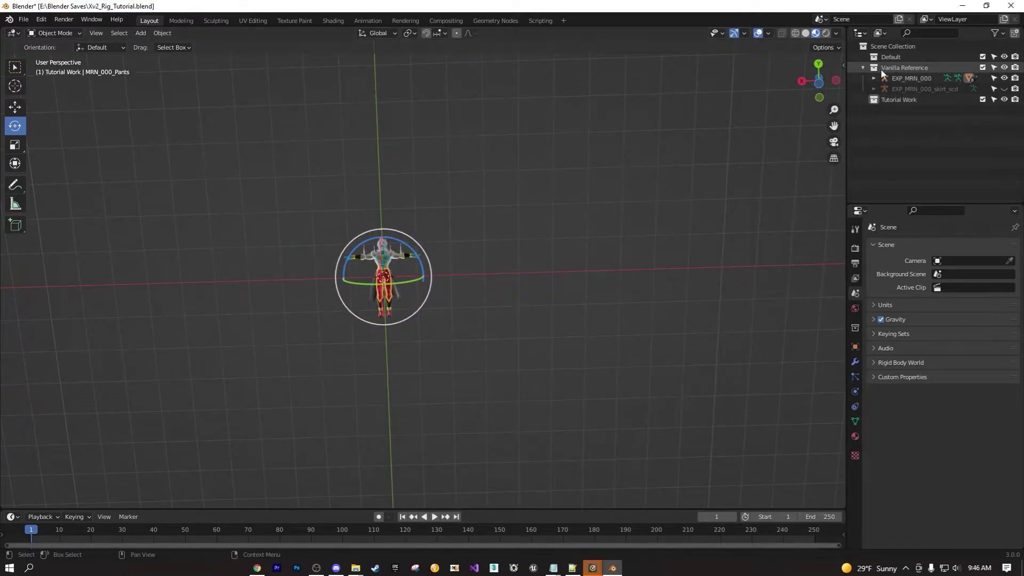
mouse_move(404, 221)
middle_mouse_down()
mouse_move(421, 214)
mouse_move(403, 221)
middle_mouse_up()
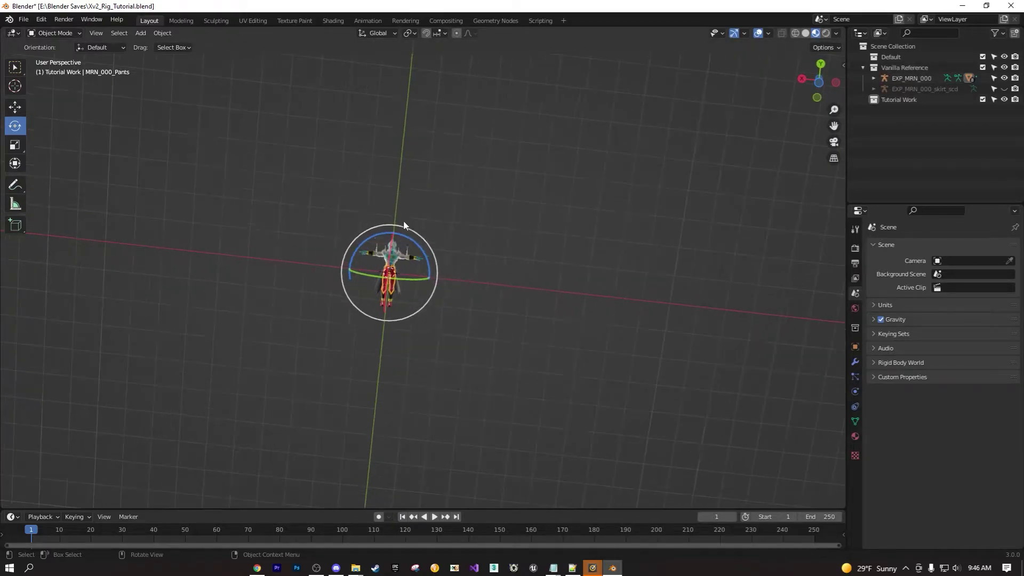
middle_click_drag(443, 297, 546, 276, "shift")
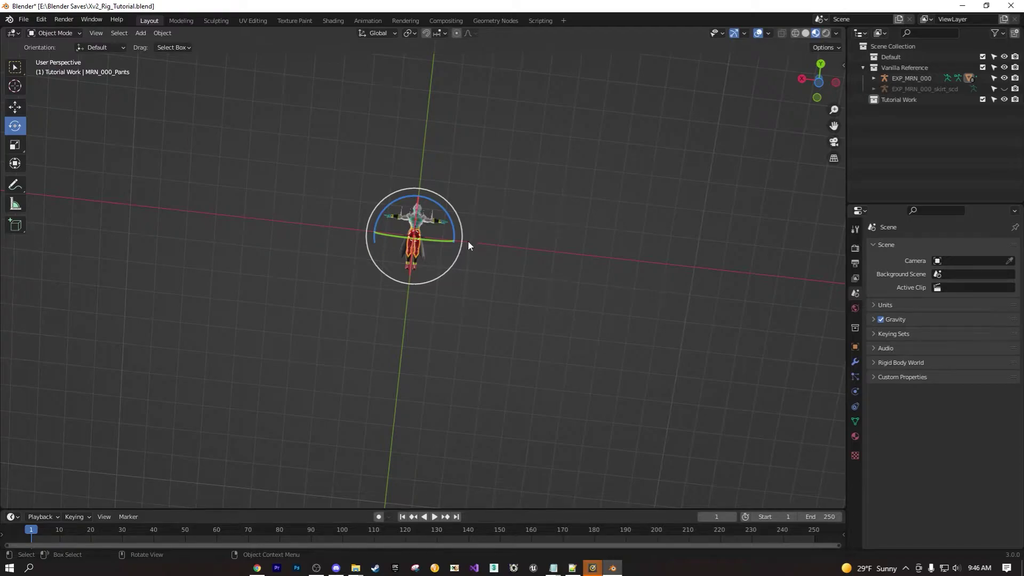
middle_click_drag(460, 261, 517, 403)
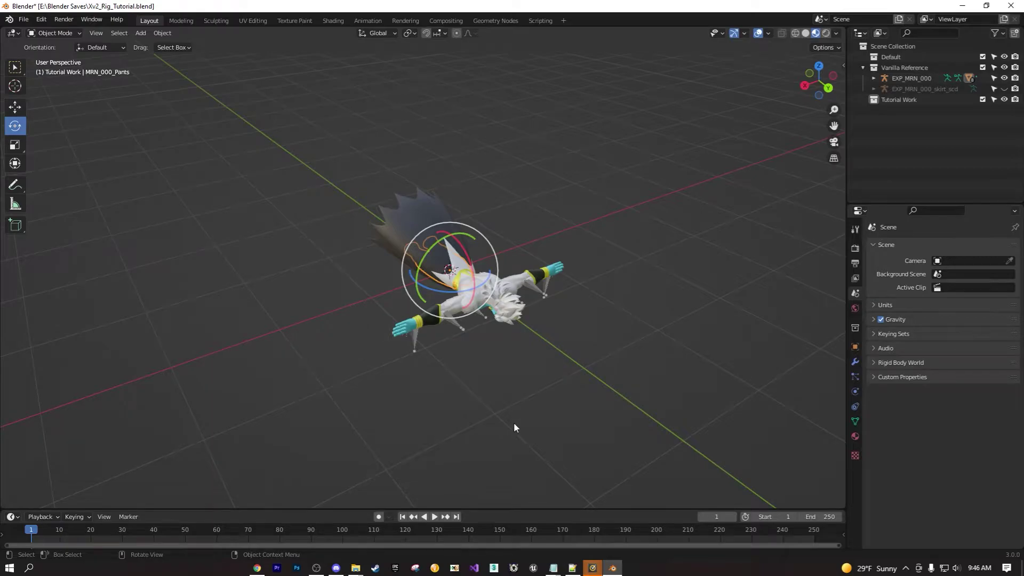
middle_click_drag(513, 424, 533, 425)
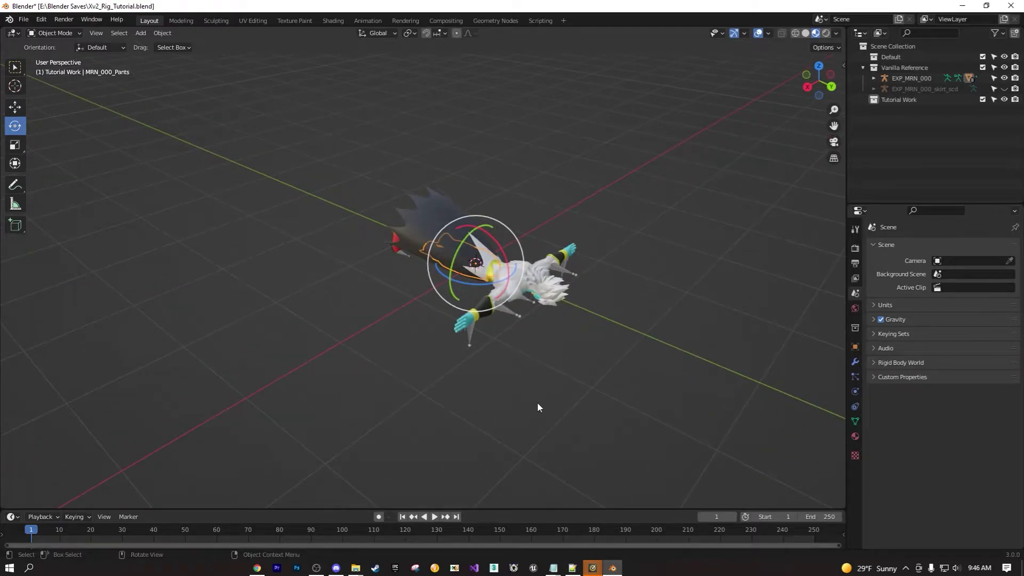
Reopen the Rig Check notes to read the remaining checks on the list.
mouse_move(553, 567)
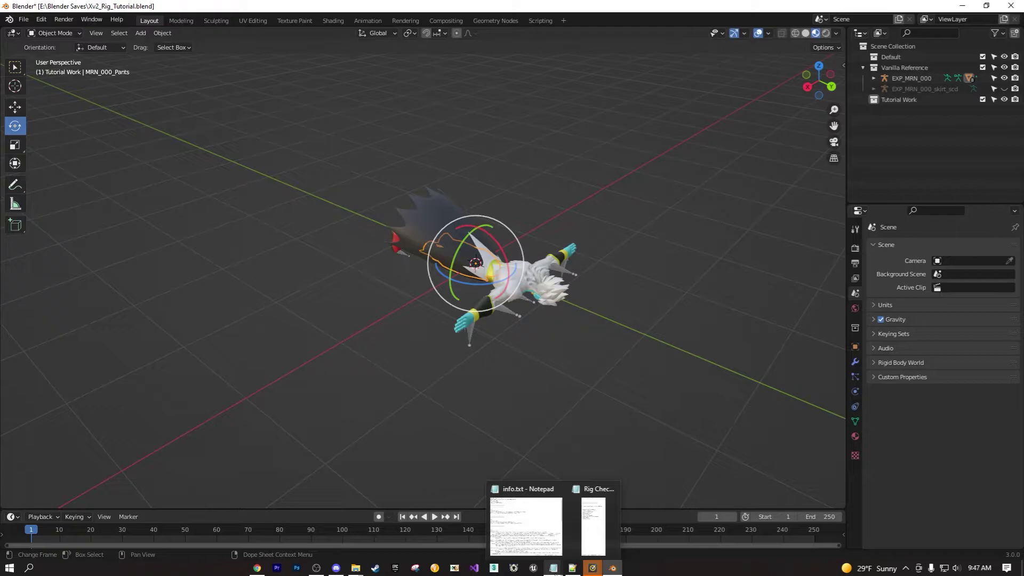
left_click(597, 526)
middle_click_drag(564, 312, 570, 387)
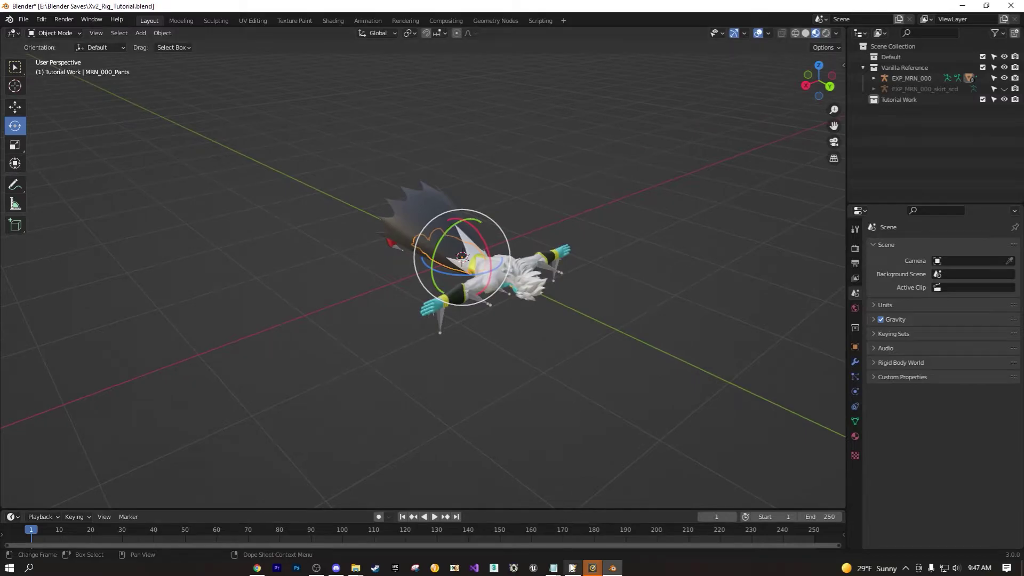
mouse_move(553, 567)
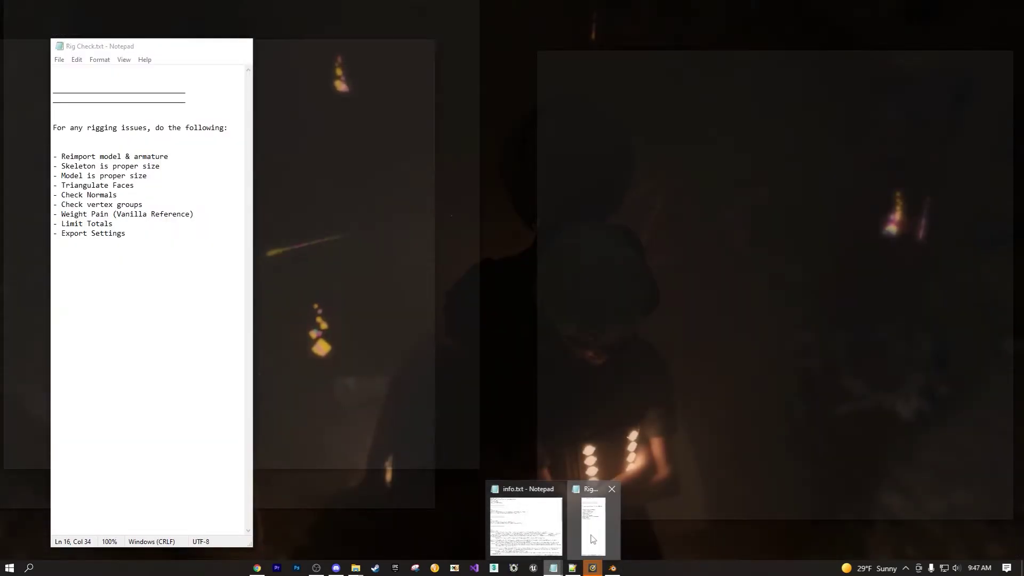
left_click(592, 539)
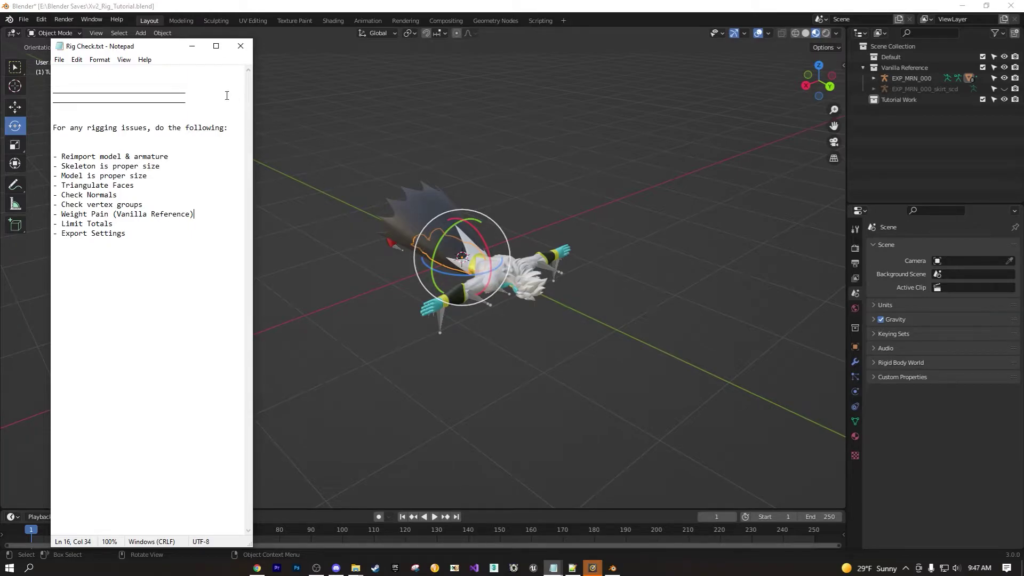
Put the notes away, select the whole character with its armature, and switch its meshes to Edit Mode.
left_click(192, 45)
scroll(500, 347, "up", 3)
middle_click_drag(537, 385, 507, 395)
scroll(452, 348, "up", 2)
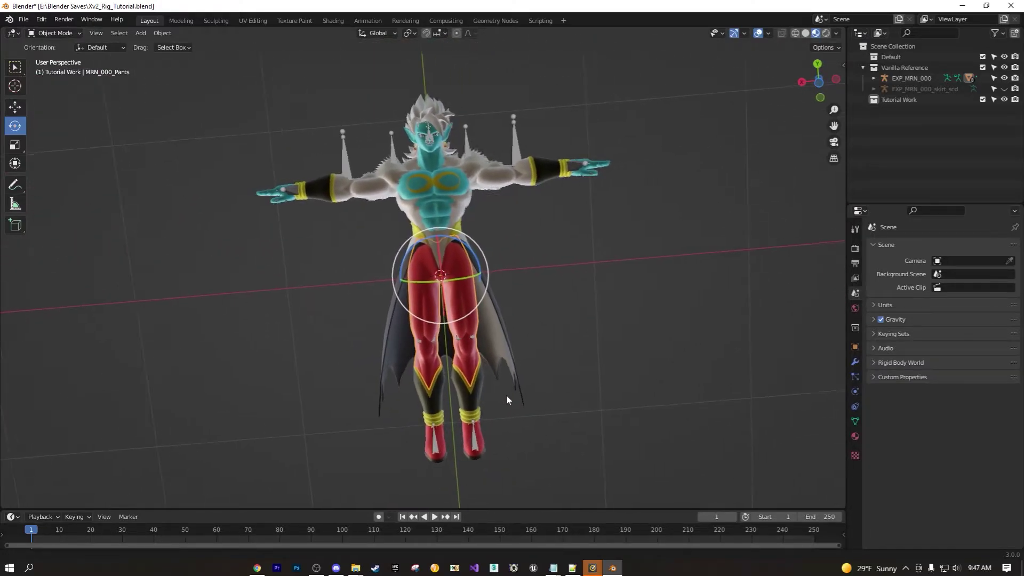
left_click(443, 288)
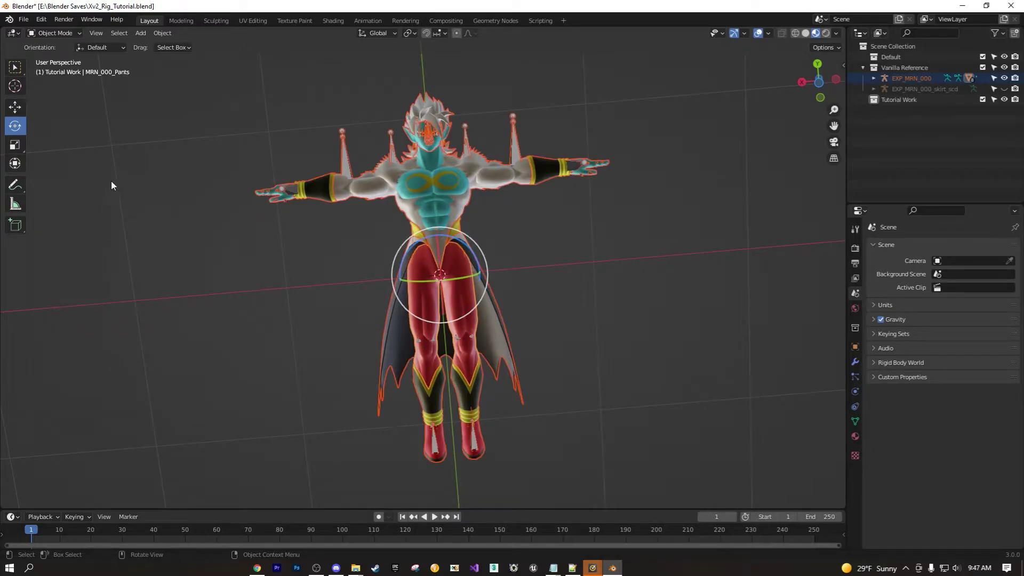
left_click(66, 34)
left_click(65, 57)
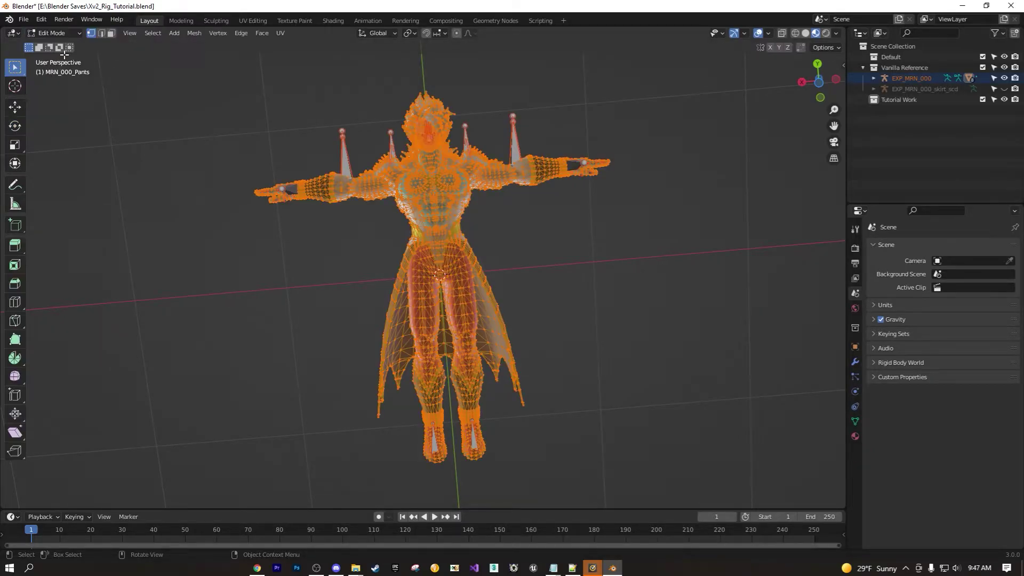
Triangulate all faces of the selected character meshes.
scroll(592, 313, "down", 2)
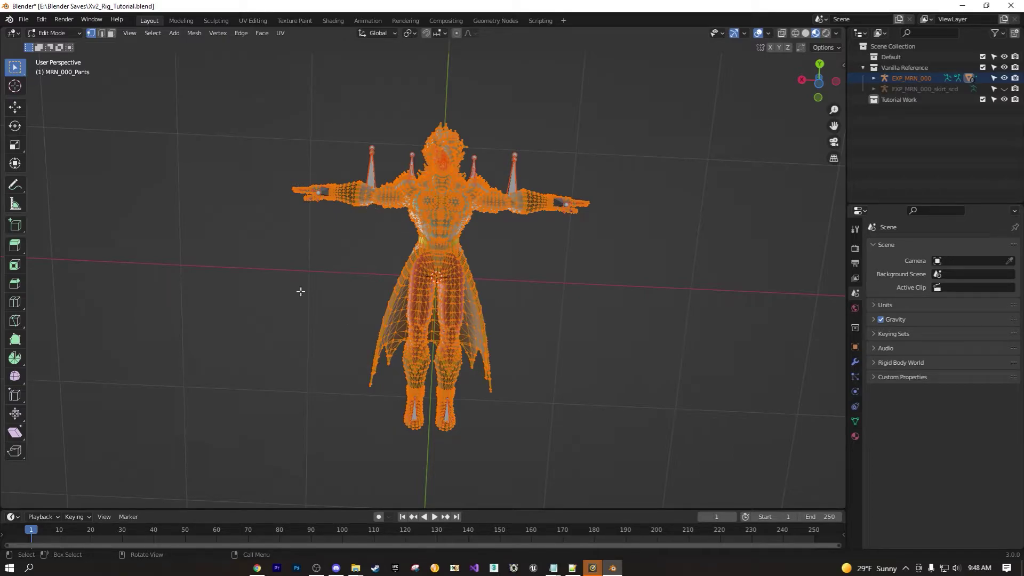
middle_click_drag(488, 309, 418, 305)
left_click(262, 32)
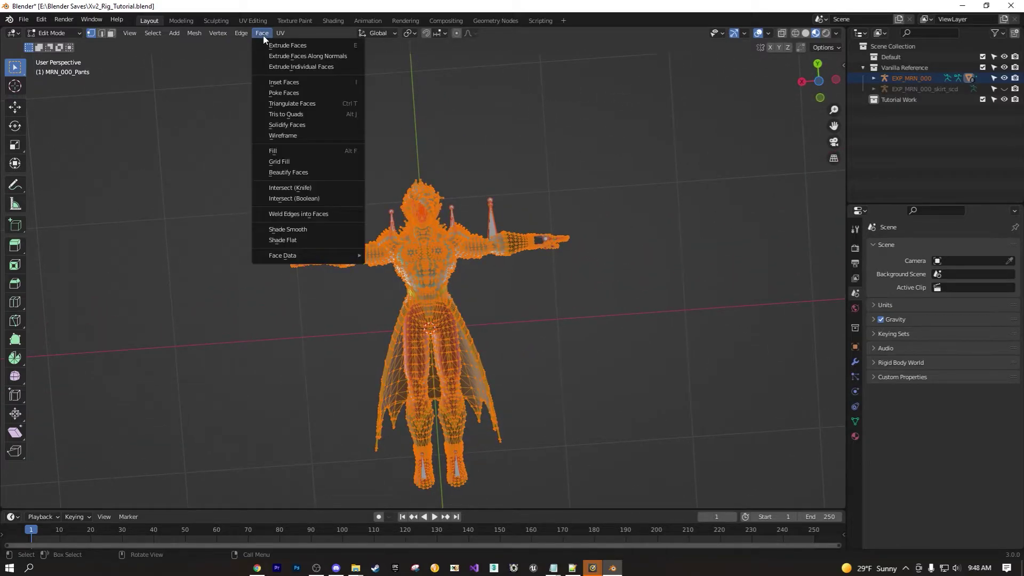
left_click(331, 105)
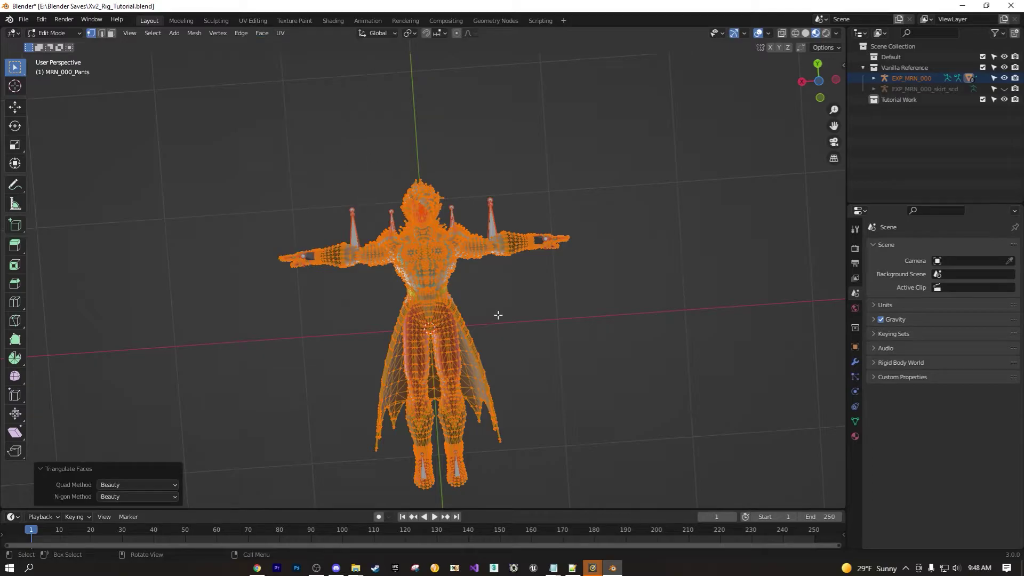
middle_click_drag(392, 413, 404, 387, "shift")
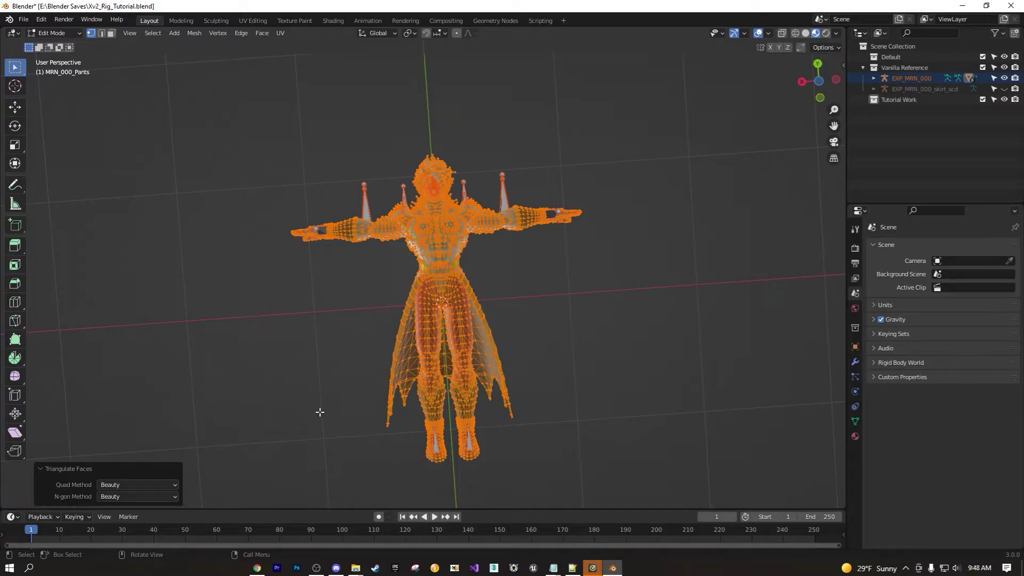
scroll(311, 425, "up", 3)
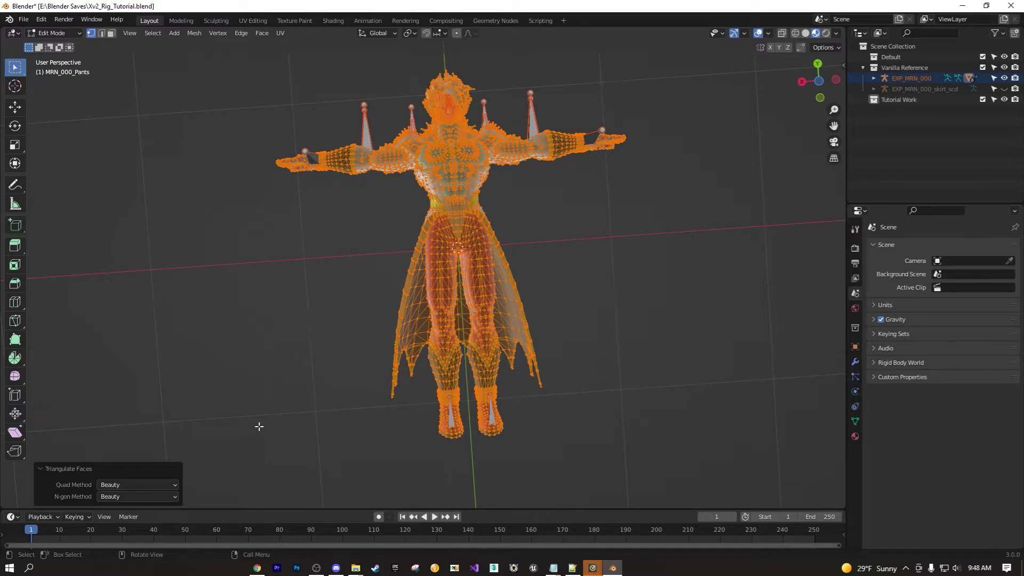
middle_click_drag(260, 427, 465, 408)
scroll(454, 419, "down", 1)
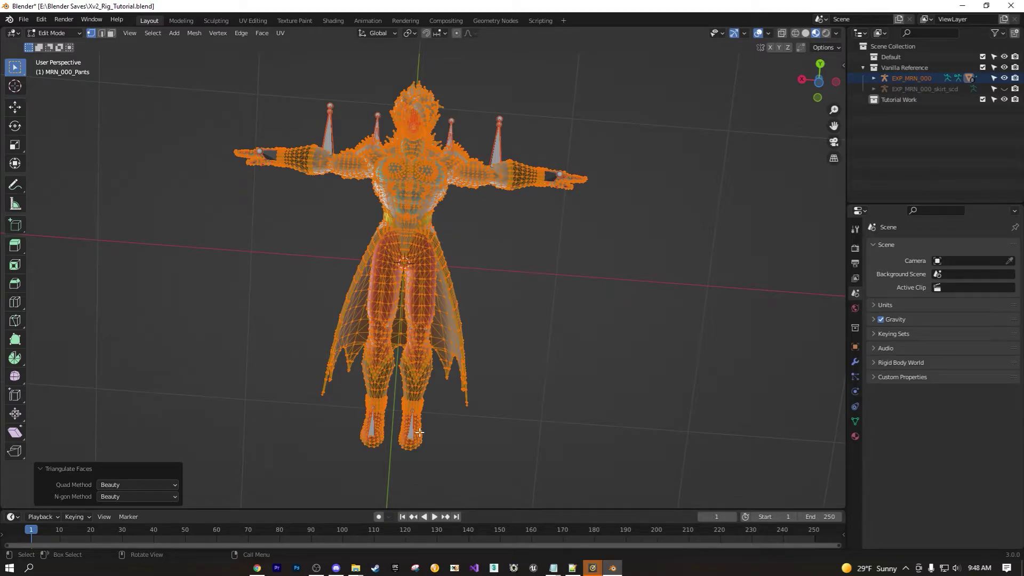
Select the three corner vertices of one thigh face on the pants to inspect the triangulated topology.
scroll(419, 432, "up", 5)
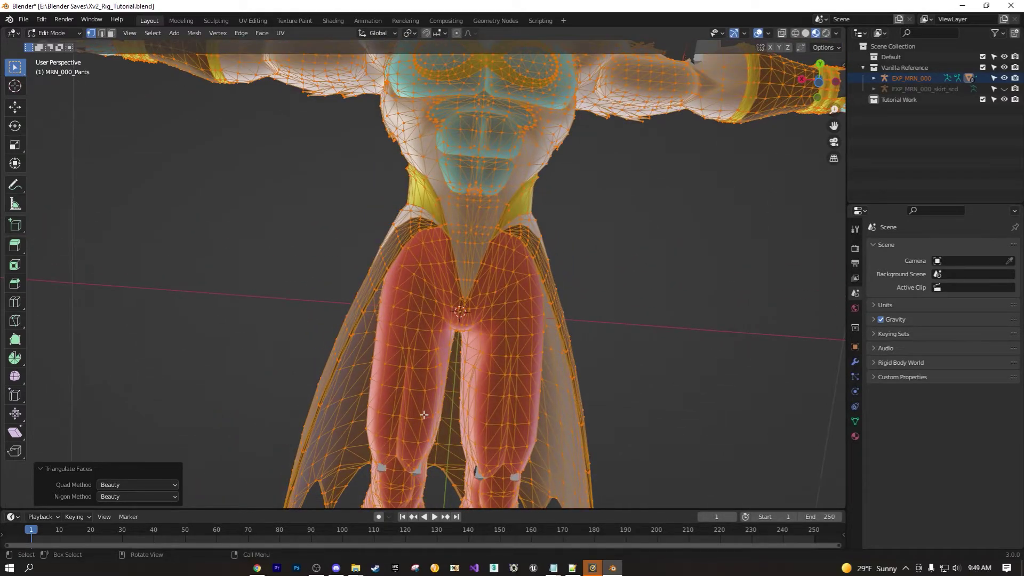
scroll(424, 414, "up", 6)
scroll(447, 290, "up", 1)
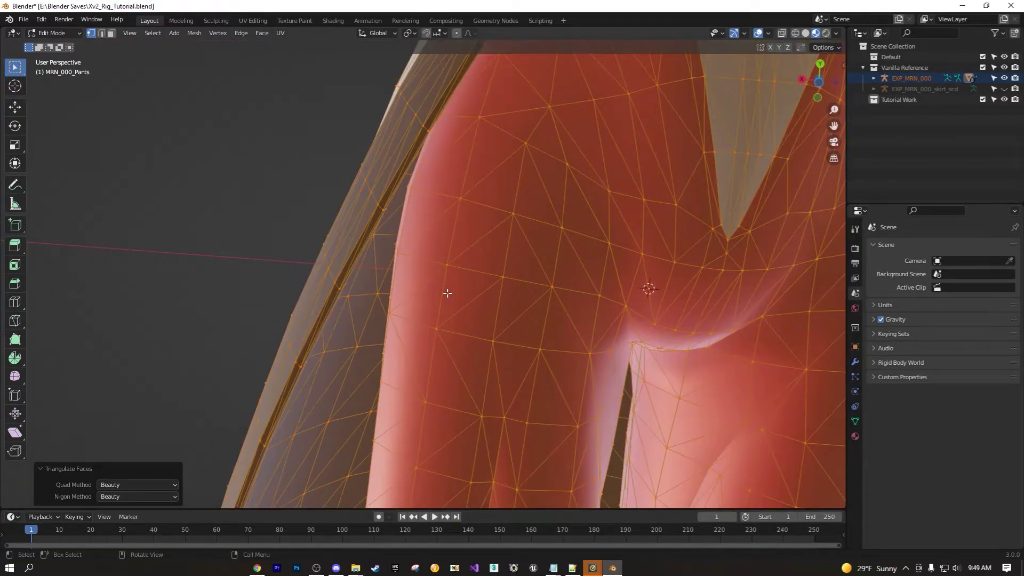
scroll(448, 293, "up", 3)
scroll(427, 292, "up", 2)
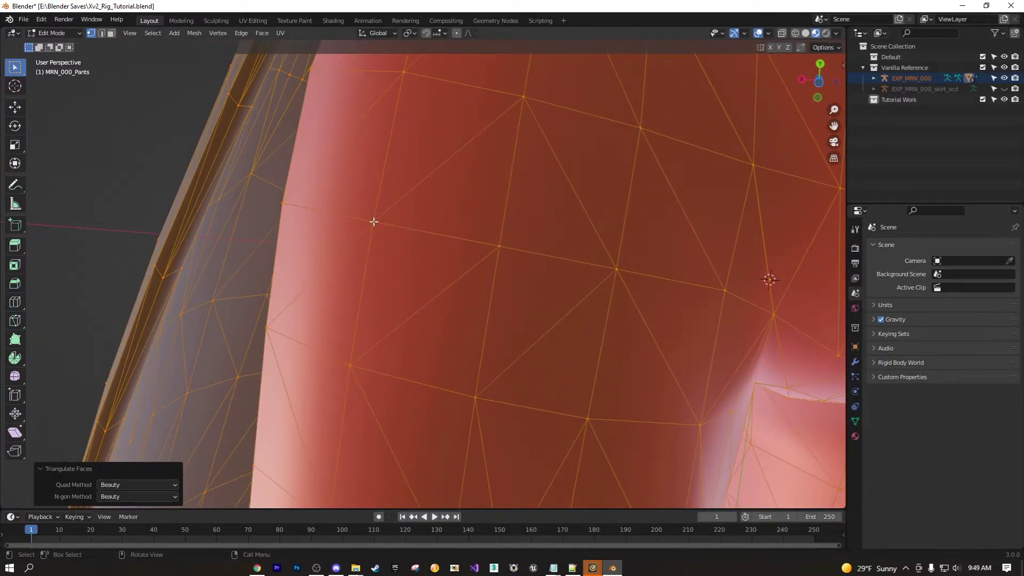
left_click(373, 221)
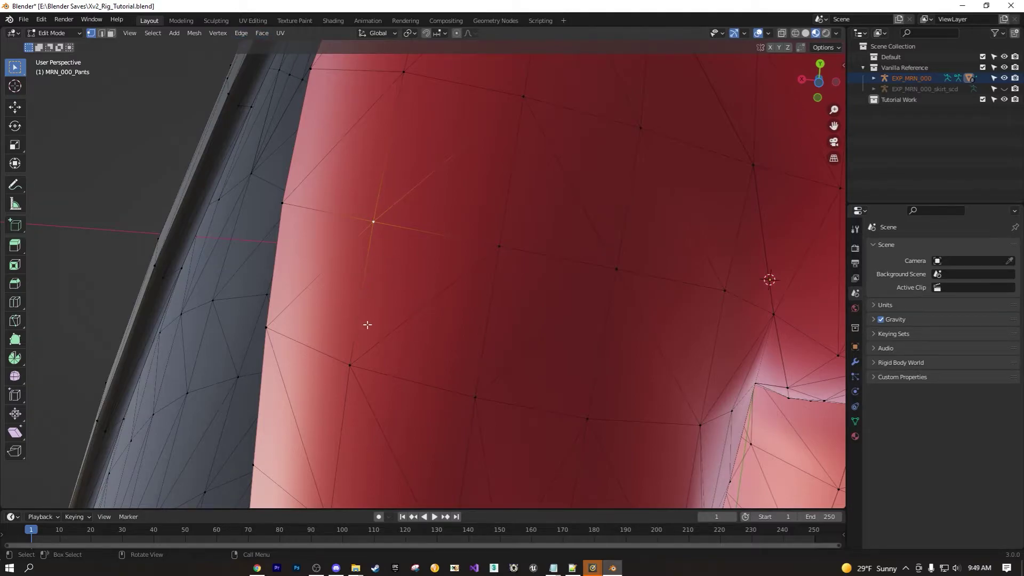
left_click(348, 365, "shift")
left_click(499, 245, "shift")
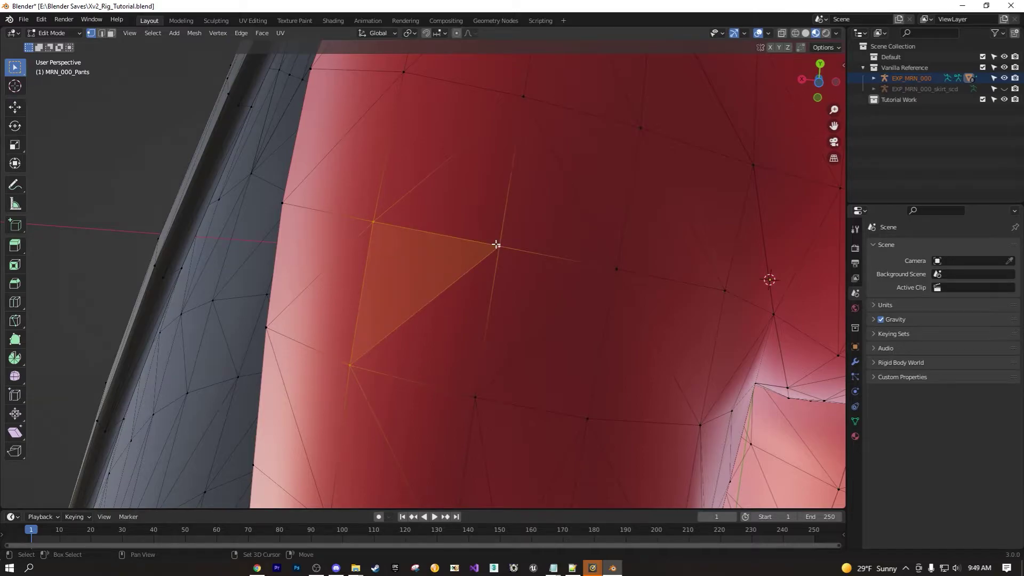
scroll(401, 288, "down", 8)
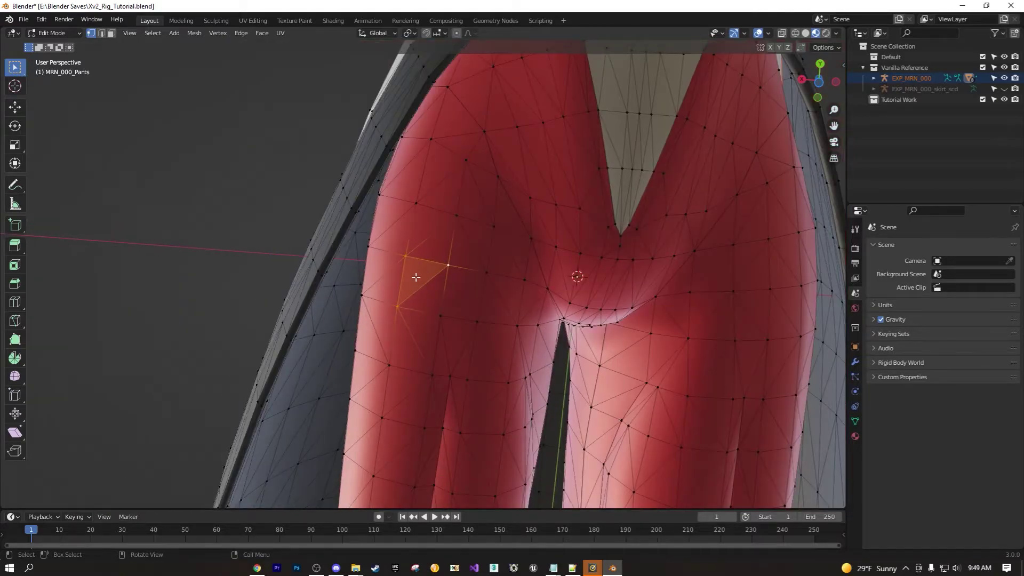
scroll(453, 241, "down", 6)
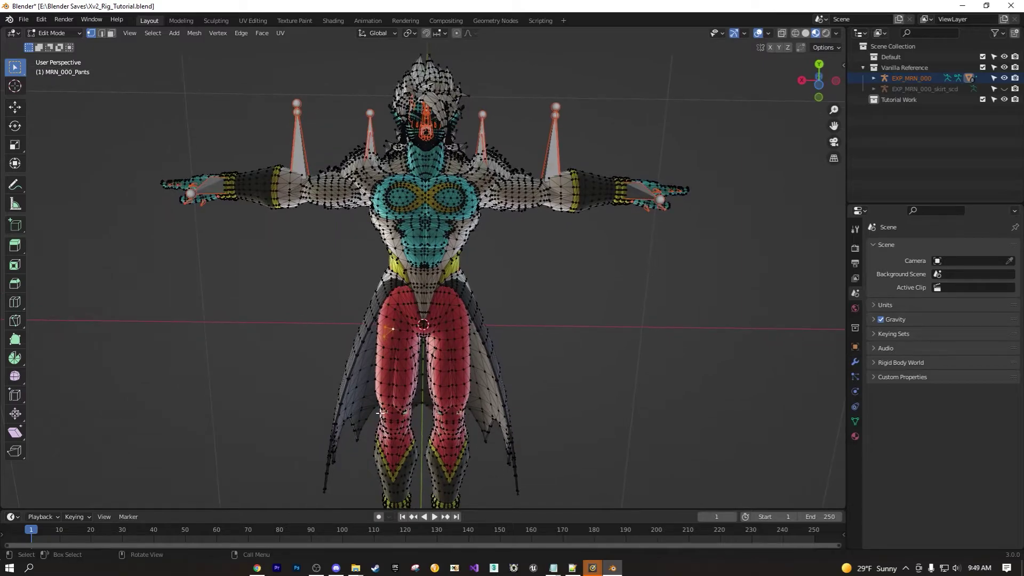
scroll(402, 430, "up", 4)
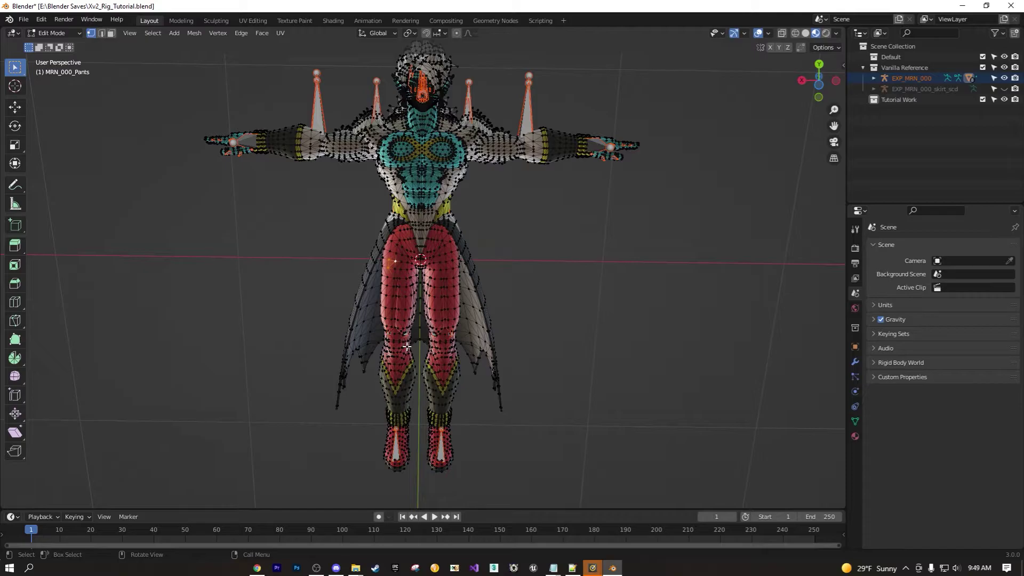
Reopen the Rig Check notes to read the check that follows triangulation, and put them away.
mouse_move(553, 567)
left_click(584, 512)
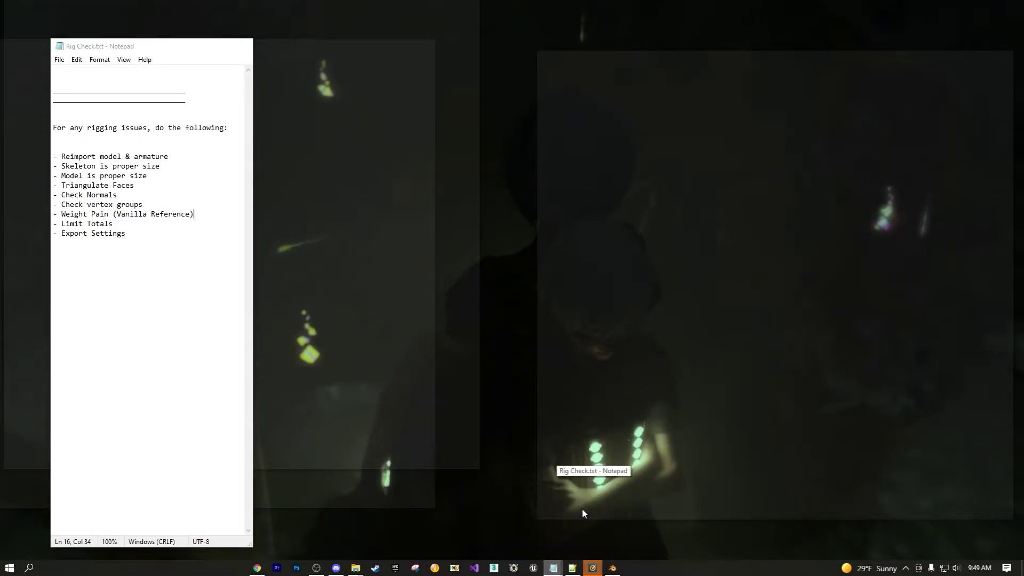
left_click(581, 507)
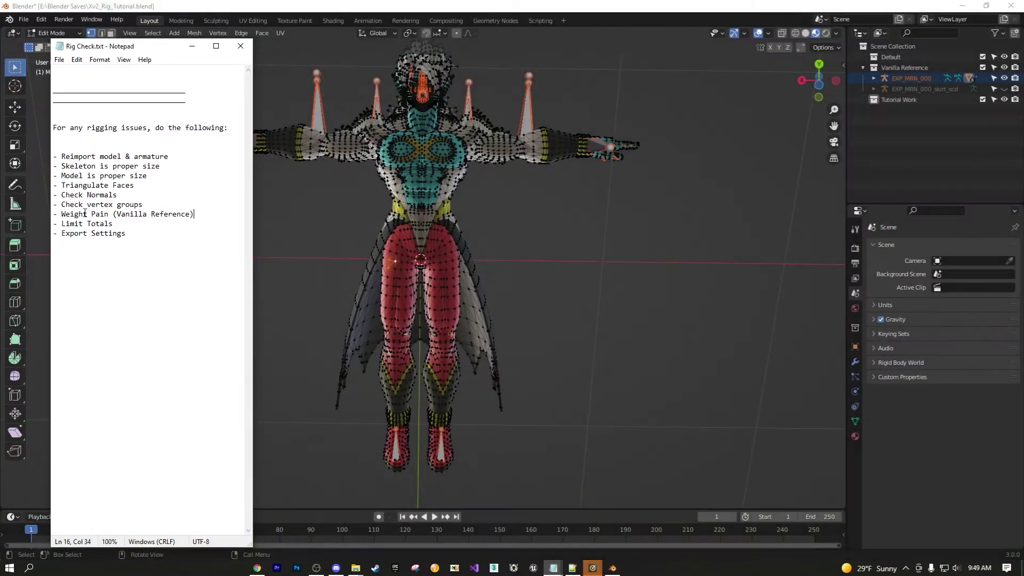
left_click(193, 49)
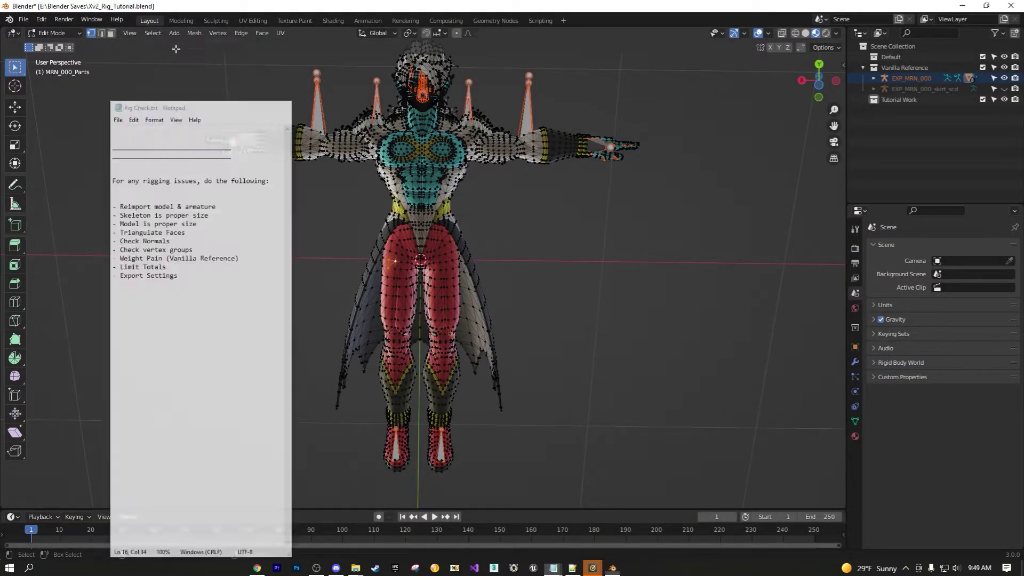
Return the character meshes to Object Mode and clear the selection.
left_click(64, 33)
left_click(70, 45)
left_click(584, 242)
middle_click_drag(581, 236, 546, 160)
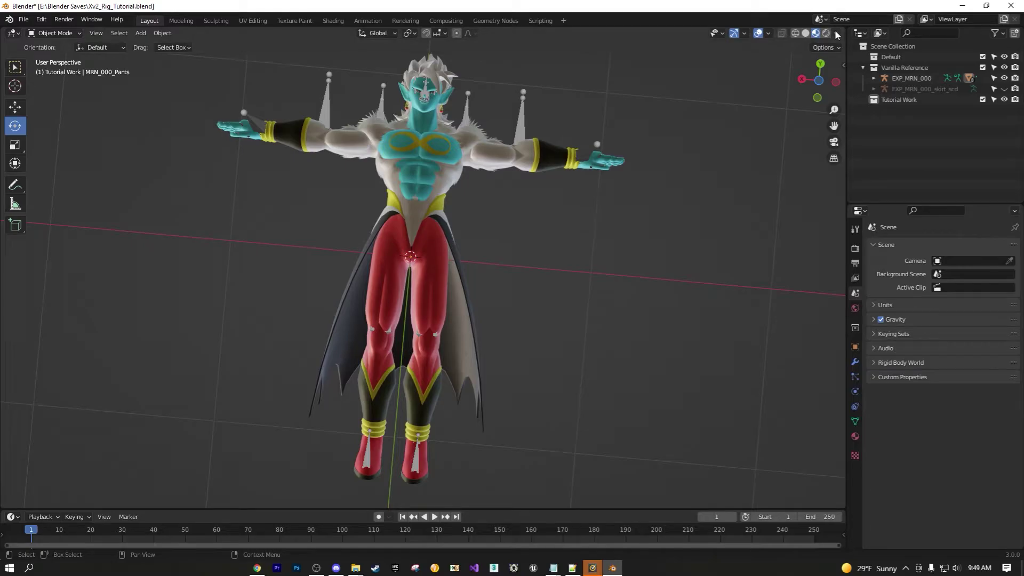
Select the bust mesh and switch the viewport to Solid shading.
left_click(836, 33)
left_click(538, 146)
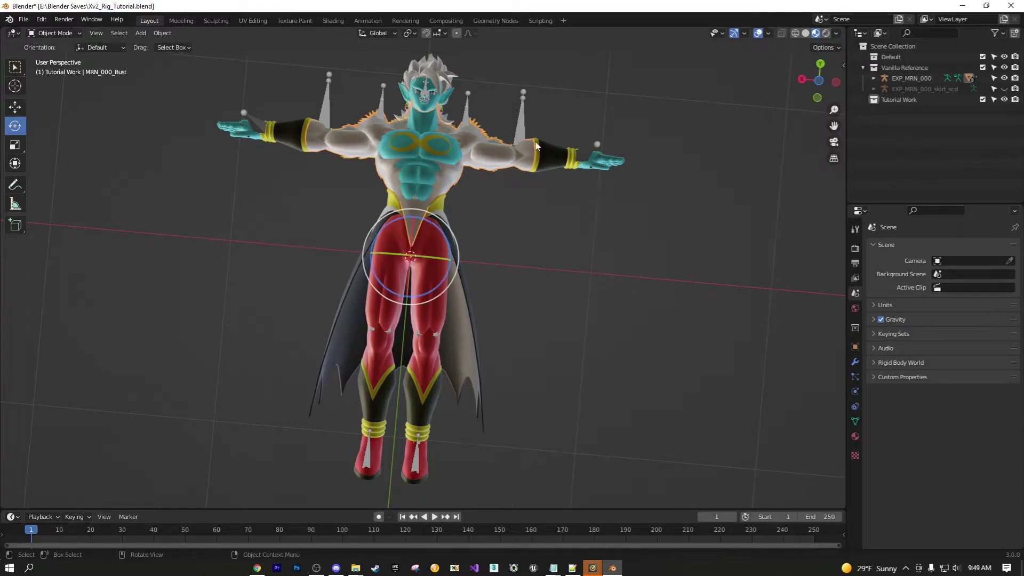
left_click(804, 34)
middle_click_drag(805, 35, 829, 48)
Use Backface Culling in the viewport shading options to examine the character's faces from outside and from inside the body.
left_click(836, 33)
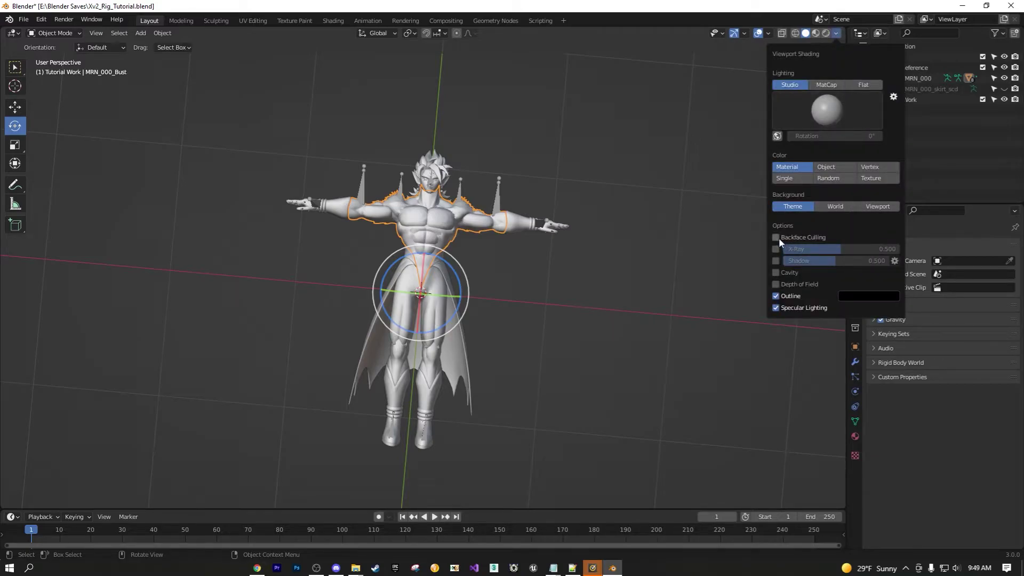
middle_click_drag(507, 208, 496, 232)
scroll(502, 313, "up", 2)
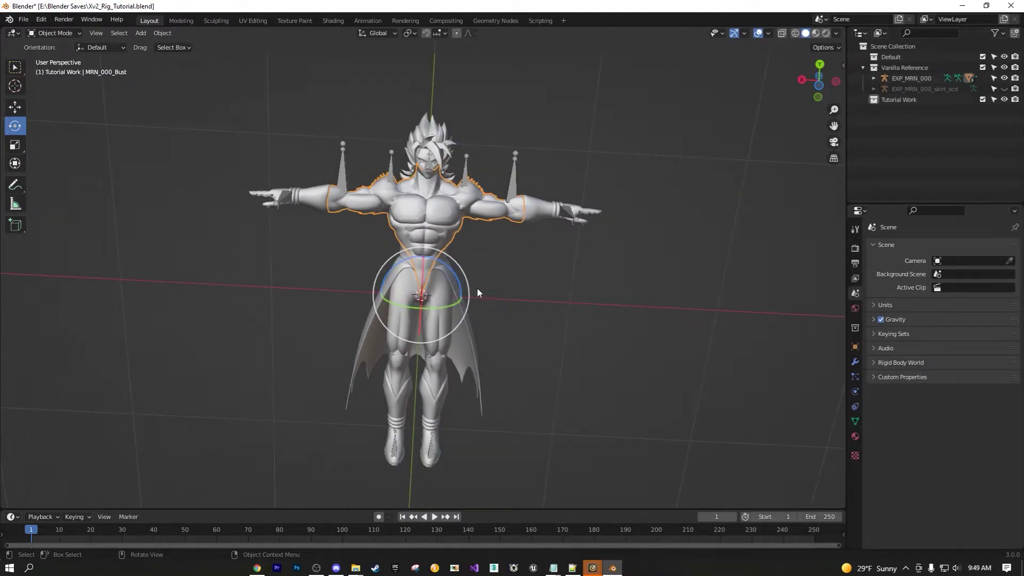
middle_click_drag(482, 295, 535, 351)
scroll(540, 349, "up", 6)
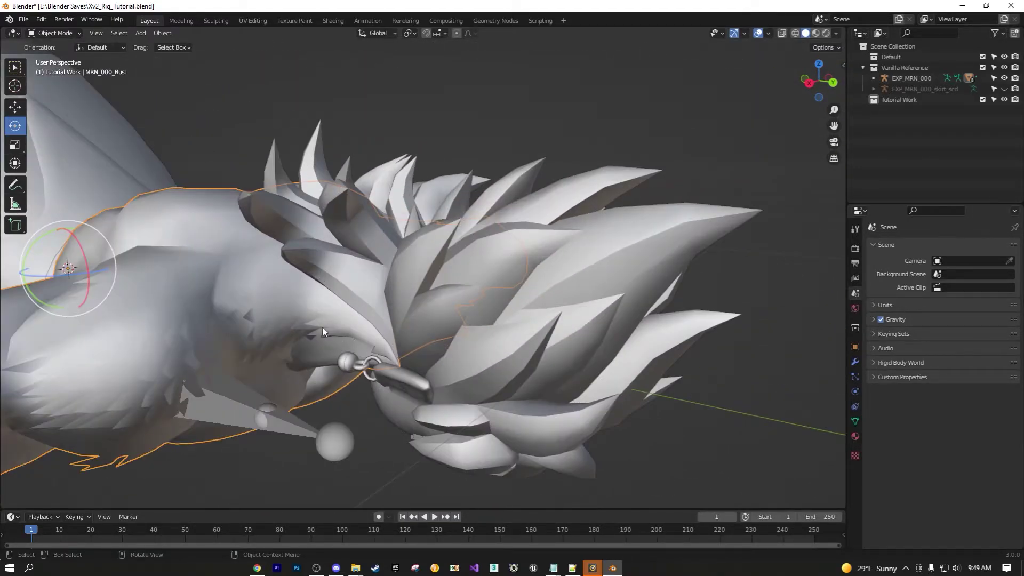
middle_click_drag(322, 331, 441, 357)
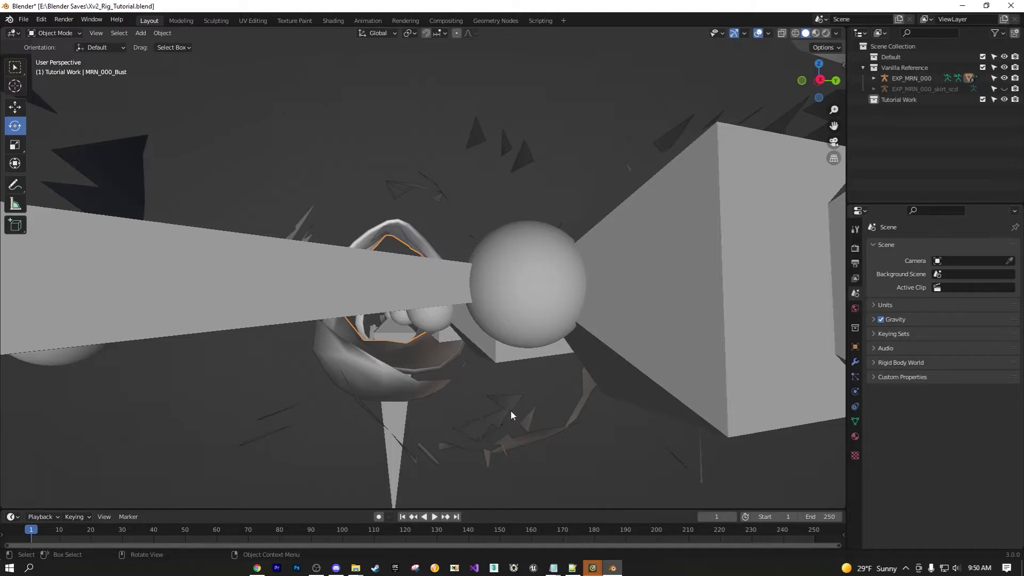
middle_click_drag(441, 393, 358, 338)
scroll(448, 437, "down", 6)
middle_click_drag(442, 405, 529, 328)
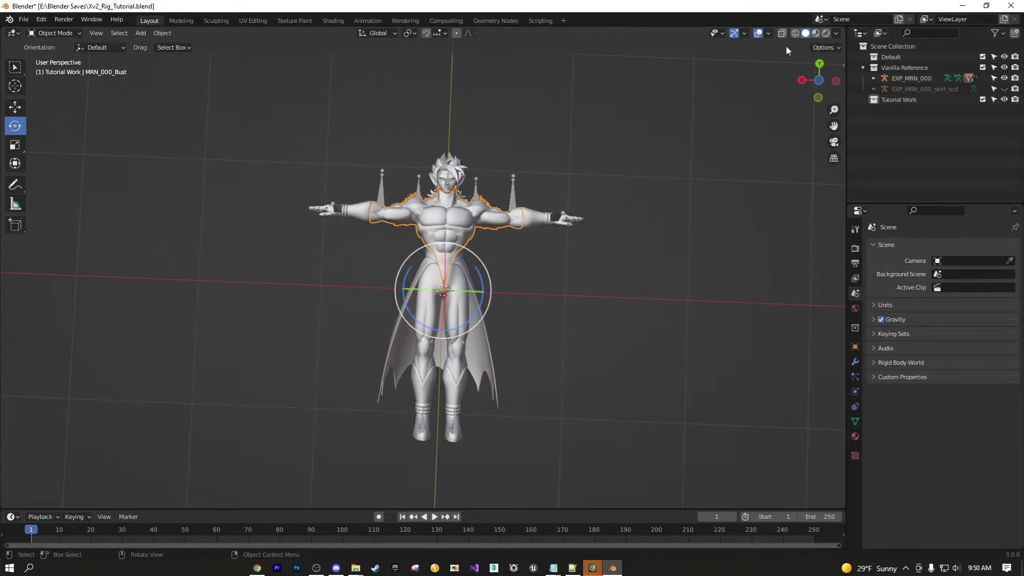
Turn on the Face Orientation overlay to display the direction of the mesh normals.
left_click(767, 33)
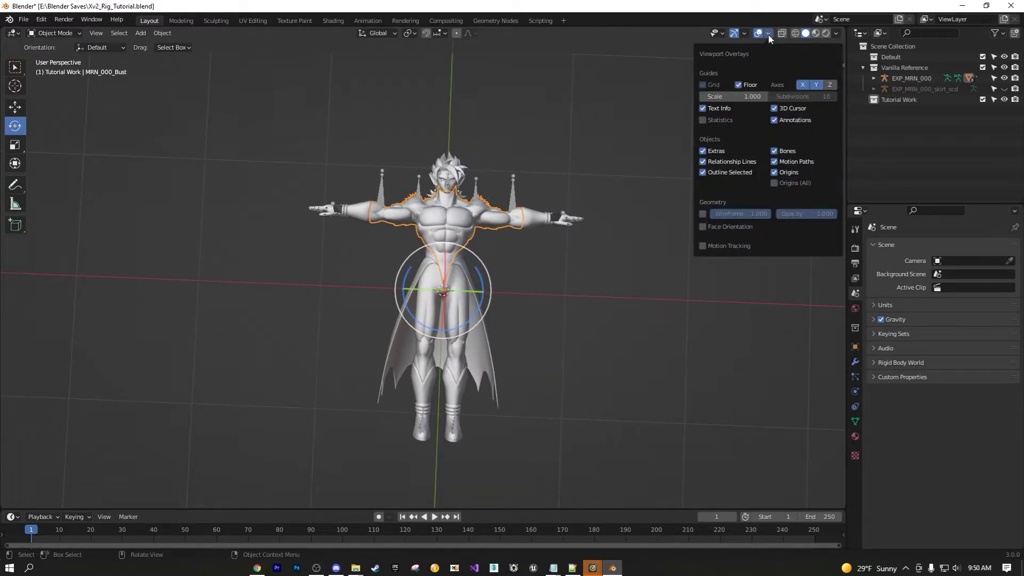
left_click(834, 34)
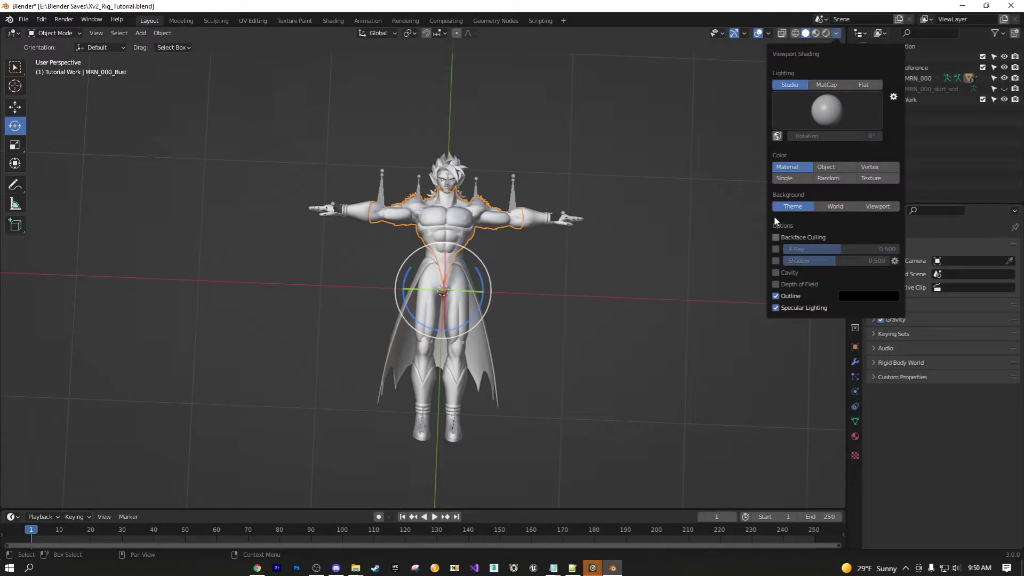
left_click(766, 34)
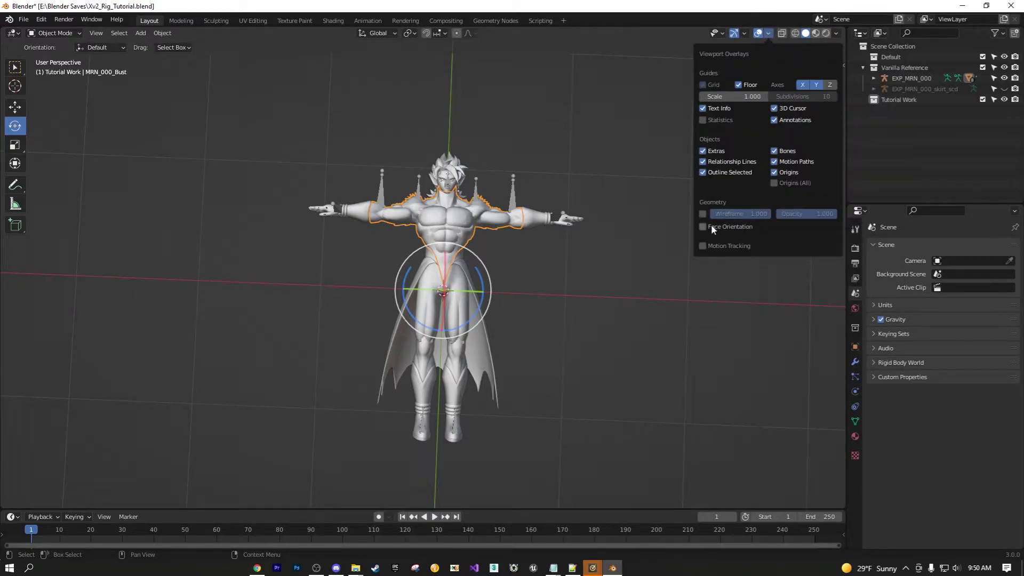
left_click(769, 35)
left_click(768, 33)
left_click(703, 226)
Examine the face orientation colours on the character's outer surface and inside the torso.
scroll(416, 154, "up", 2)
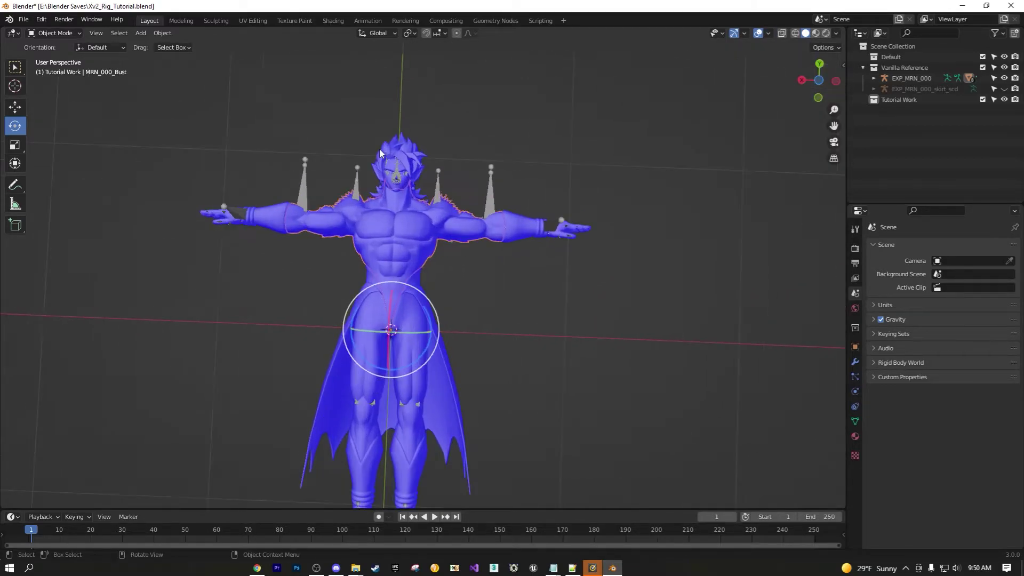
middle_click_drag(379, 153, 630, 338)
scroll(554, 302, "up", 10)
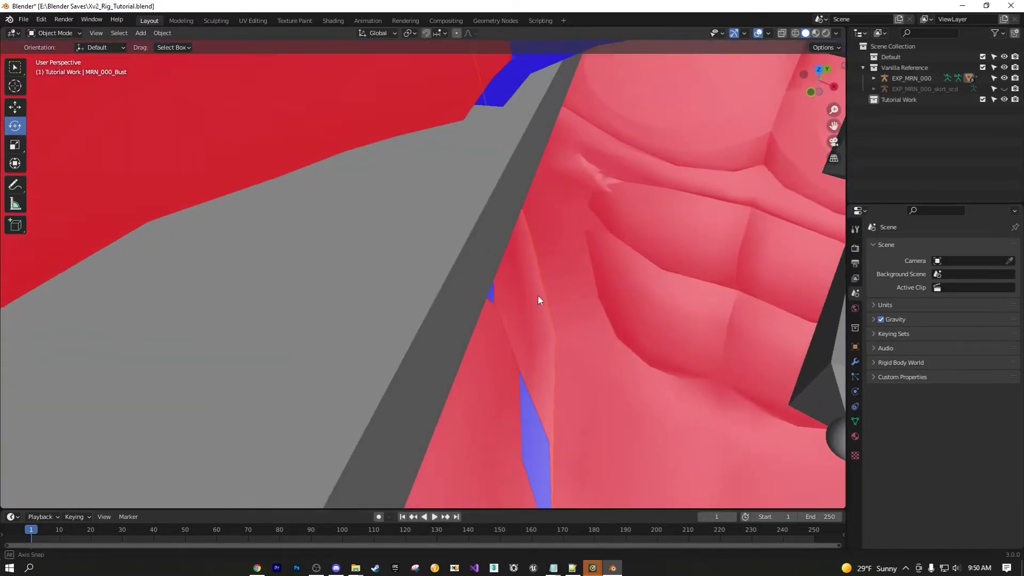
middle_click_drag(538, 299, 496, 290)
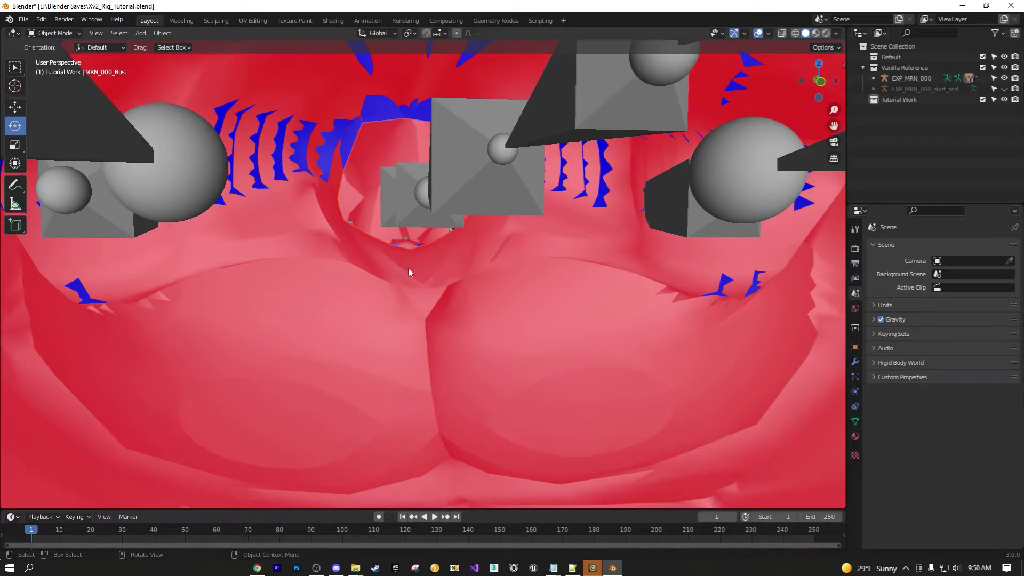
scroll(411, 266, "down", 3)
middle_click_drag(366, 276, 612, 340)
scroll(612, 340, "up", 3)
middle_click_drag(590, 286, 611, 312, "shift")
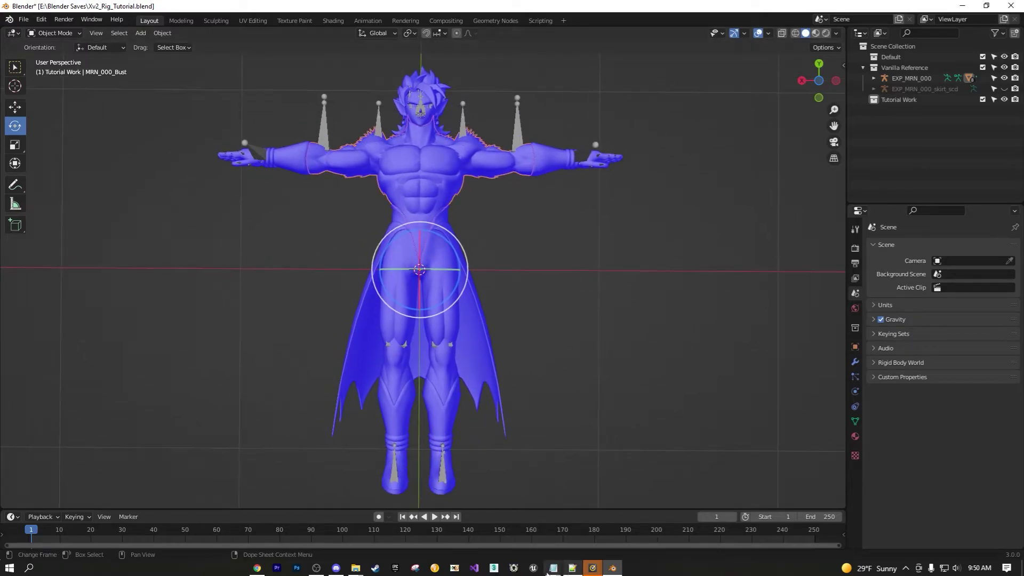
Consult the Rig Check notes again for the check after normals, and return to the model with nothing selected.
mouse_move(553, 567)
left_click(592, 501)
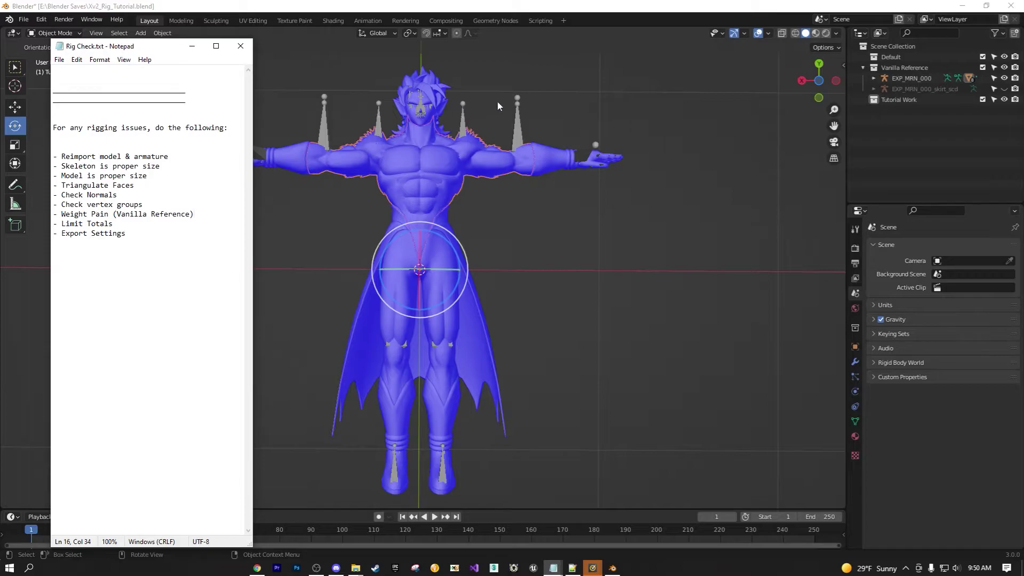
left_click(574, 67)
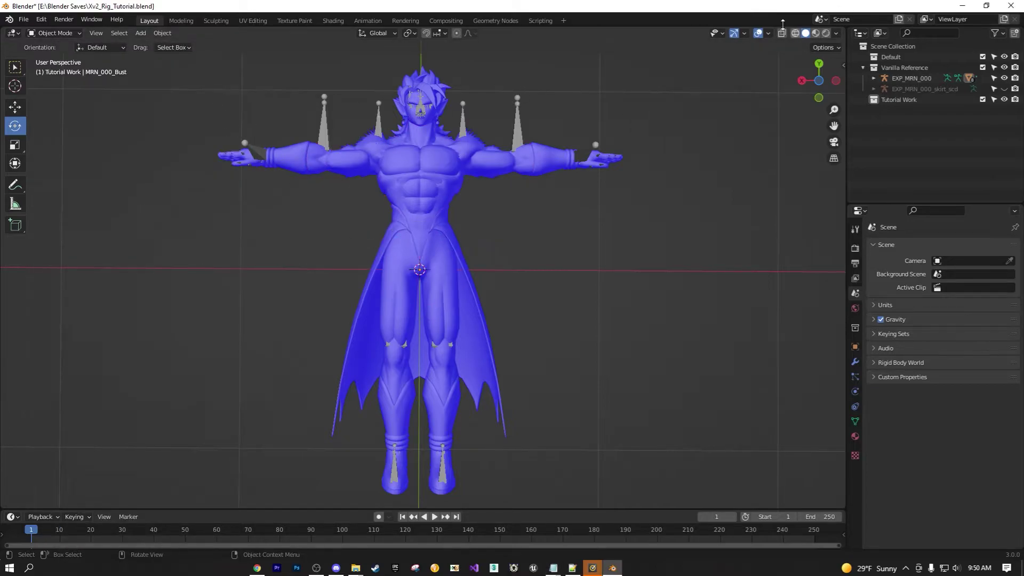
Turn off the Face Orientation overlay.
left_click(767, 33)
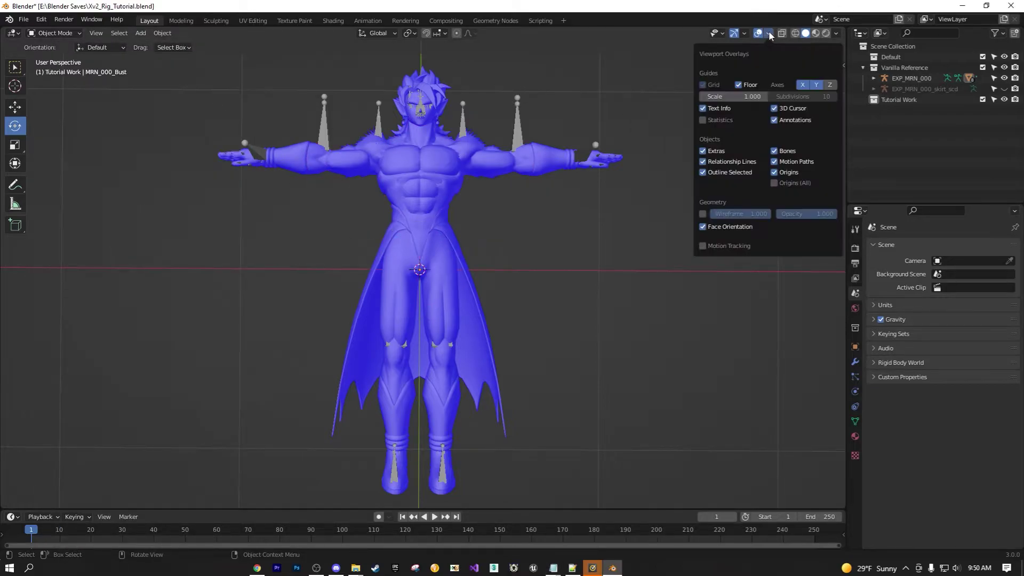
left_click(706, 228)
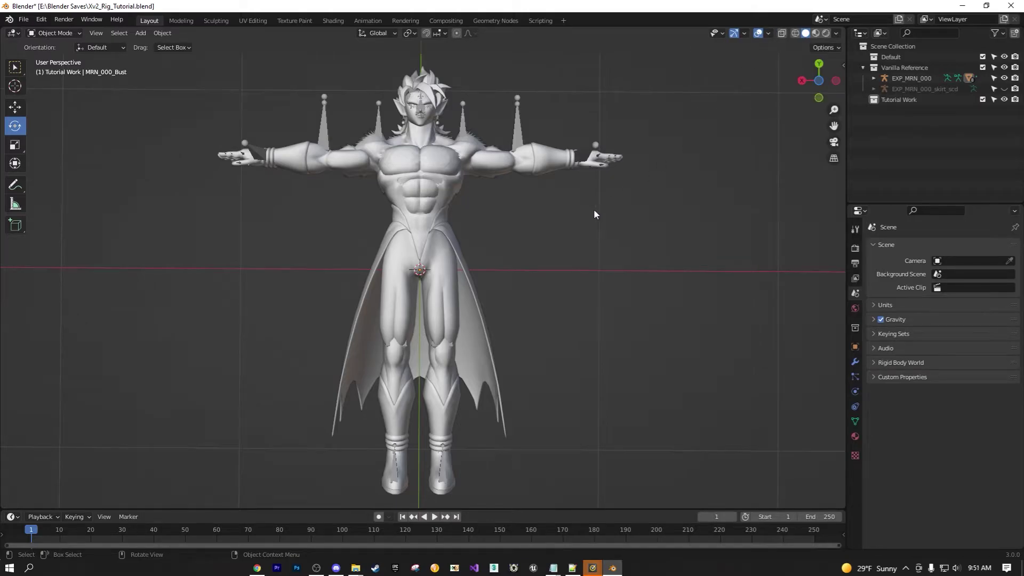
middle_click_drag(593, 210, 595, 229, "shift")
scroll(591, 234, "down", 1)
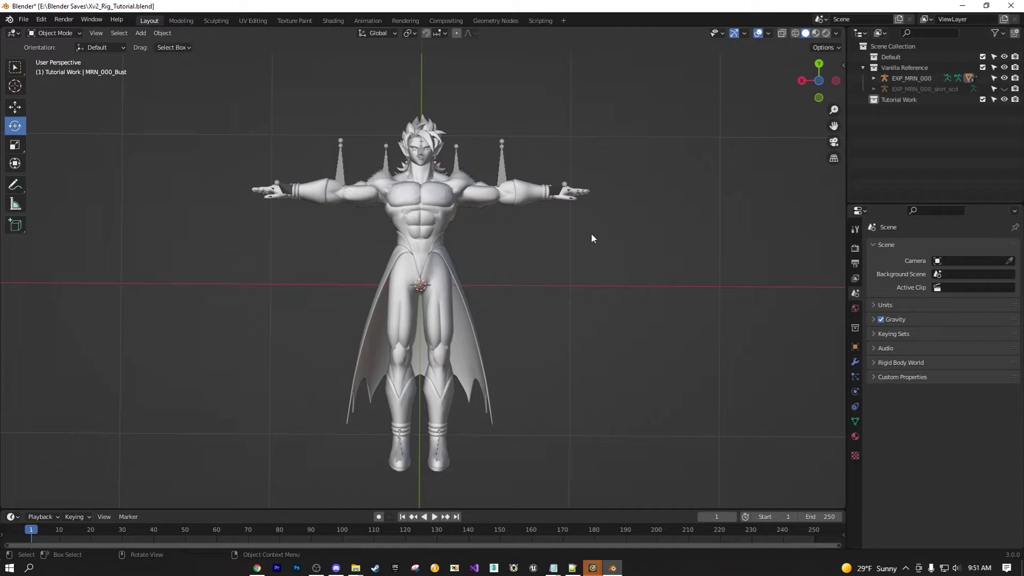
middle_click_drag(599, 232, 494, 259, "shift")
scroll(494, 255, "up", 1)
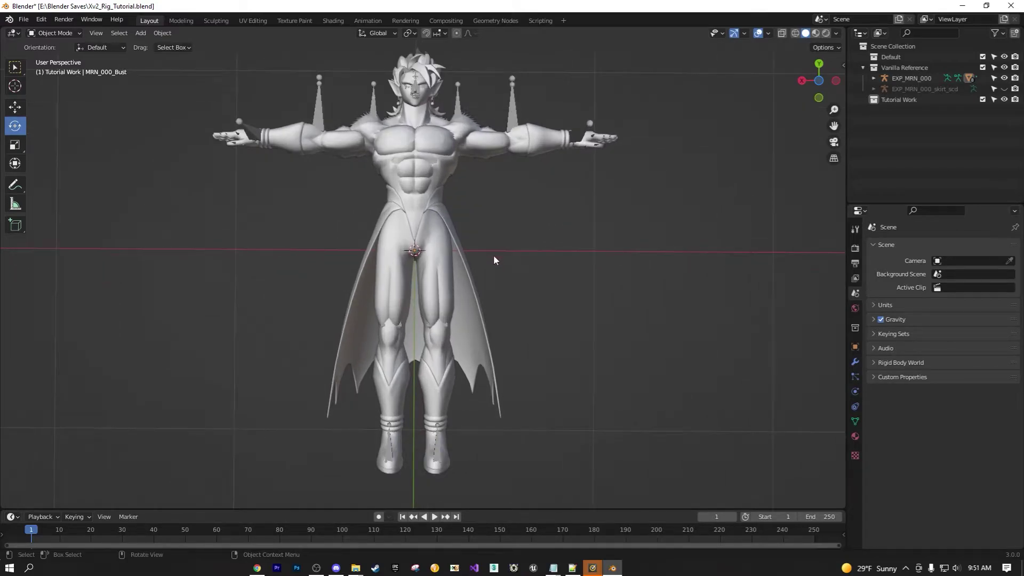
scroll(493, 255, "up", 1)
middle_click_drag(488, 270, 486, 280, "shift")
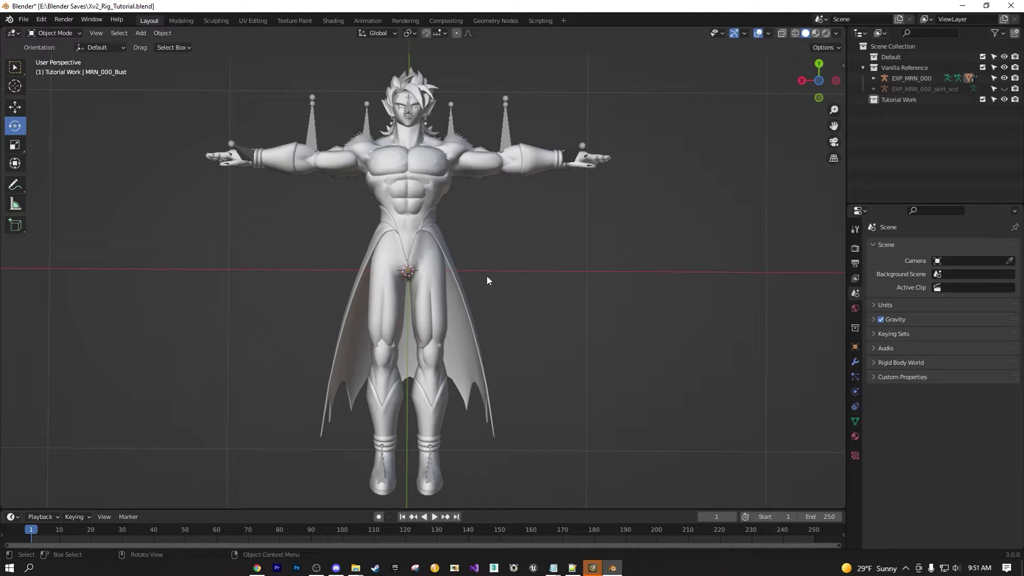
mouse_move(283, 224)
middle_mouse_down()
mouse_move(292, 233)
mouse_move(245, 244)
mouse_move(279, 239)
middle_mouse_up()
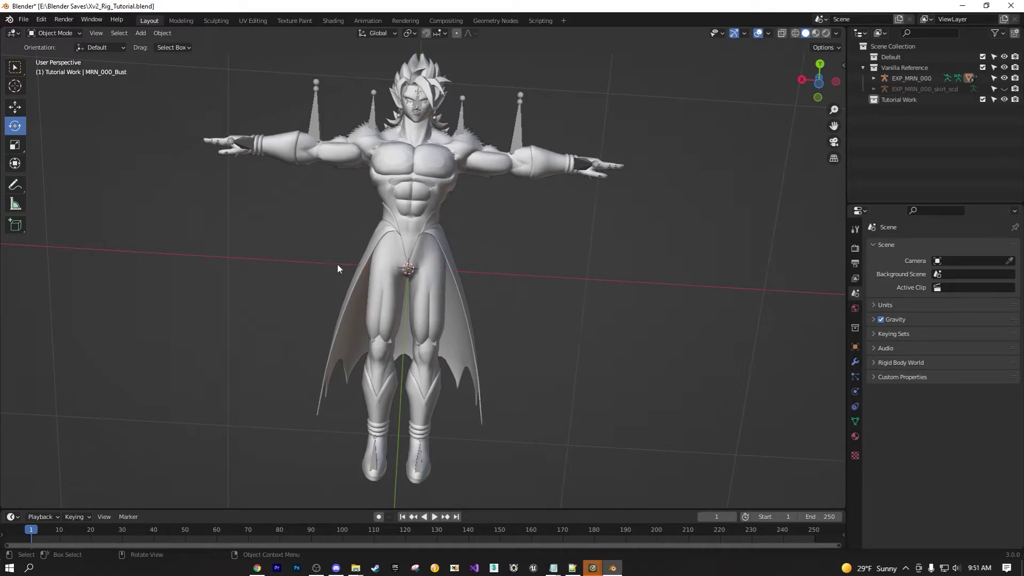
middle_click_drag(350, 283, 351, 305, "shift")
scroll(568, 361, "down", 1)
middle_click_drag(569, 363, 564, 389)
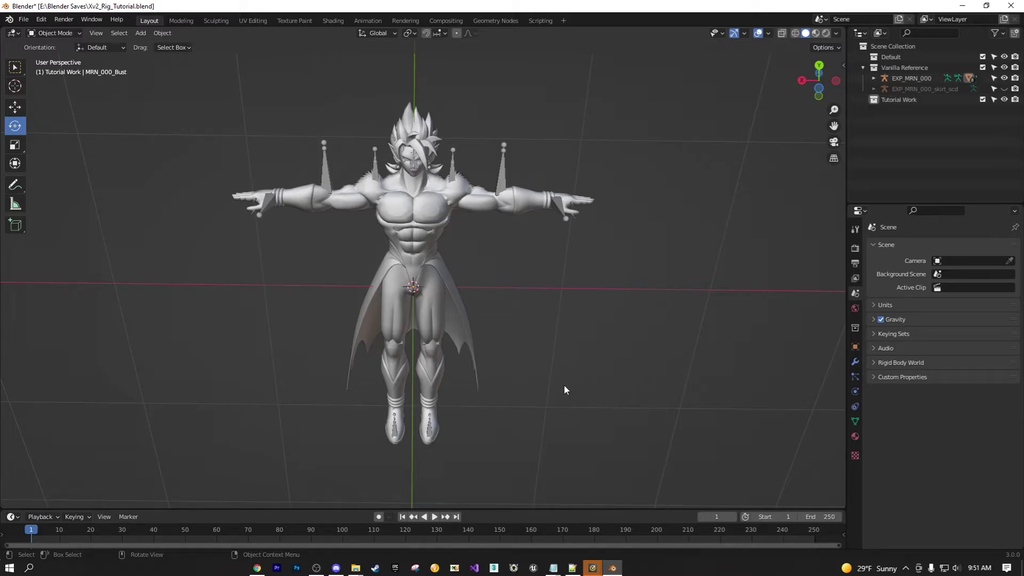
middle_click_drag(564, 388, 432, 392)
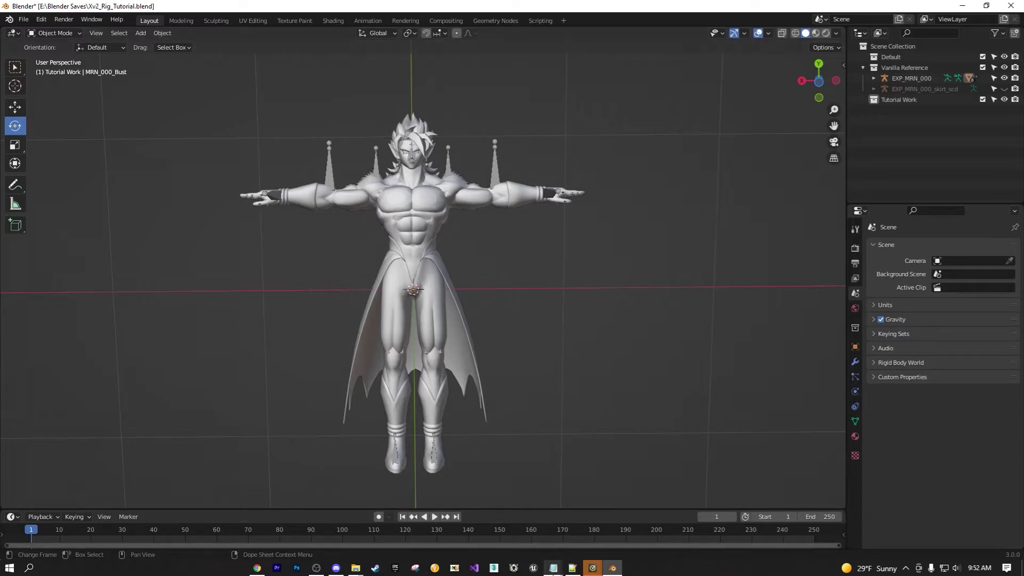
Consult the Rig Check notes for the vertex group check, and show the bust mesh's complete vertex group list in Blender.
mouse_move(553, 567)
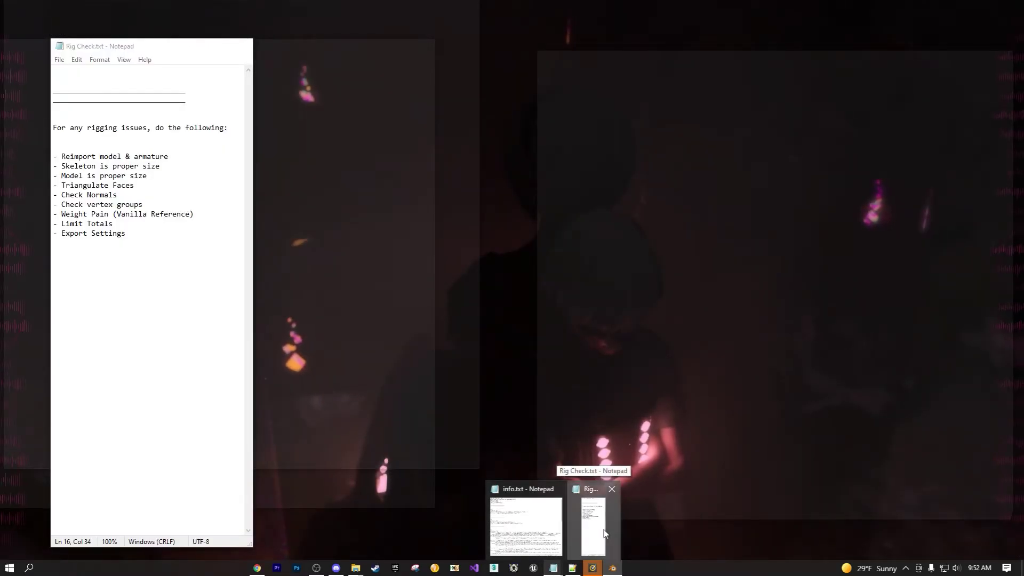
left_click(604, 533)
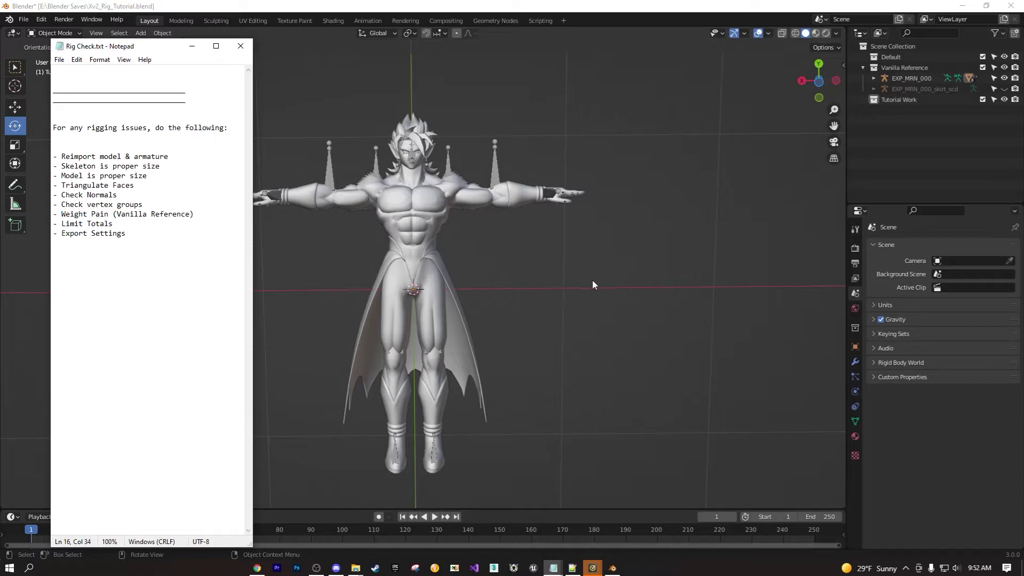
left_click(411, 205)
mouse_move(411, 206)
middle_mouse_down("shift")
mouse_move(460, 230)
mouse_move(420, 215)
middle_mouse_up("shift")
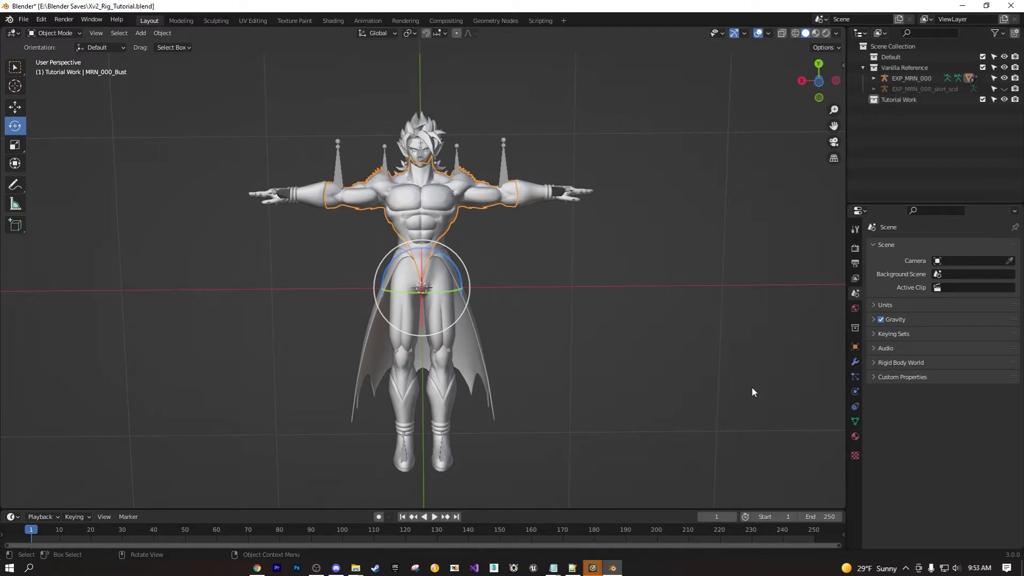
left_click(850, 422)
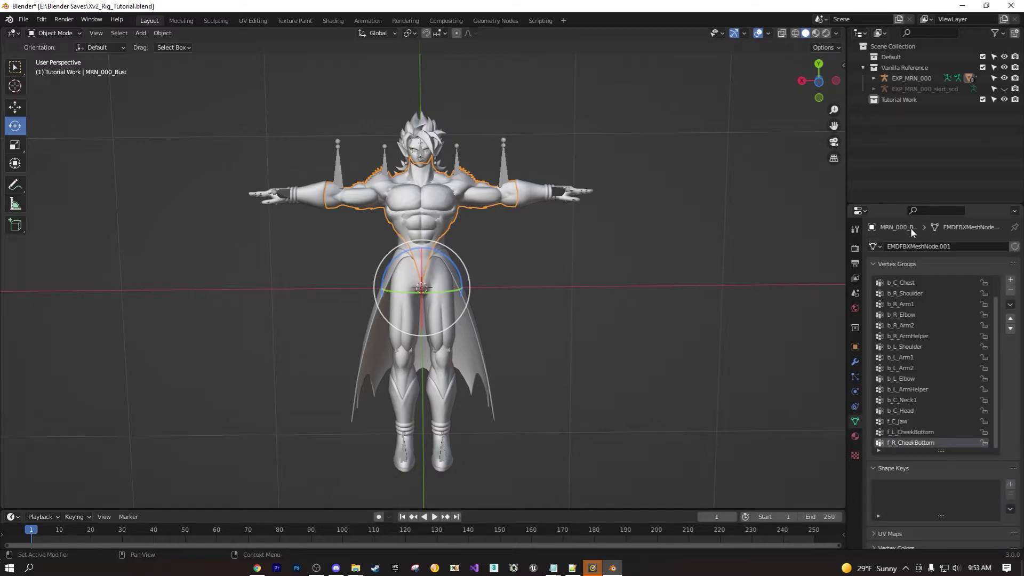
left_click_drag(940, 452, 941, 503)
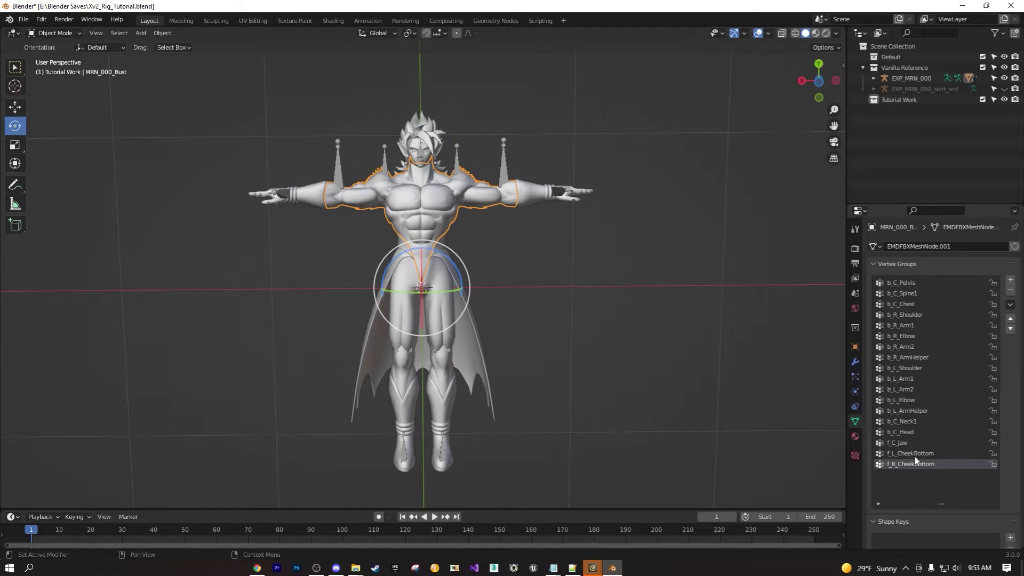
Switch the bust mesh from Object Mode to Weight Paint mode.
middle_click_drag(281, 118, 275, 139, "shift")
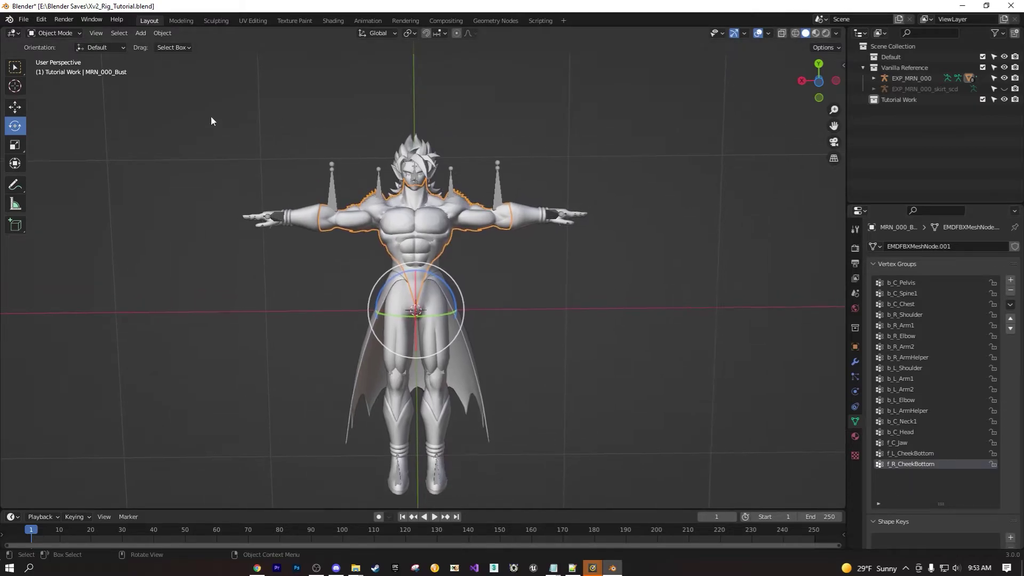
left_click(51, 34)
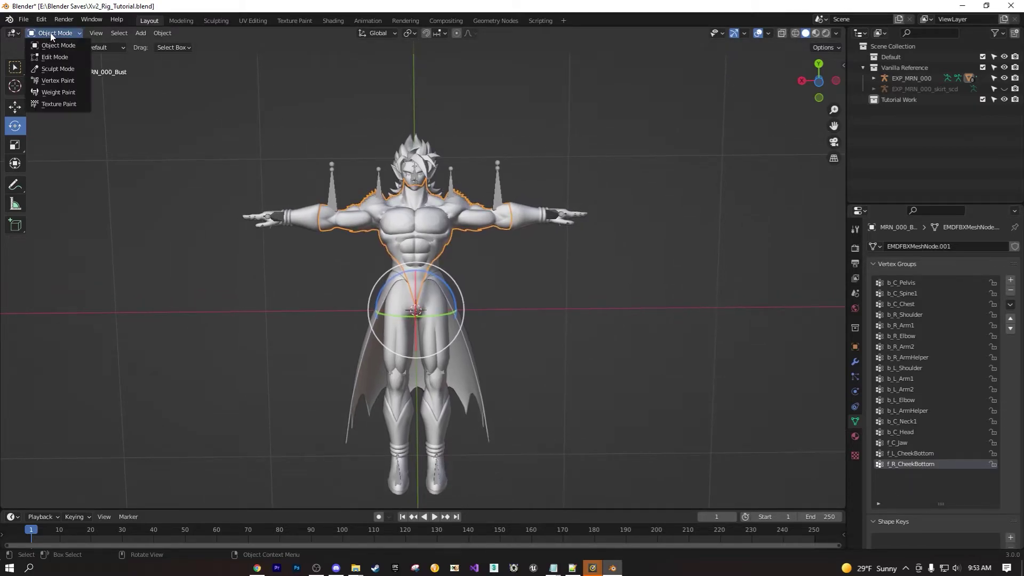
left_click(56, 93)
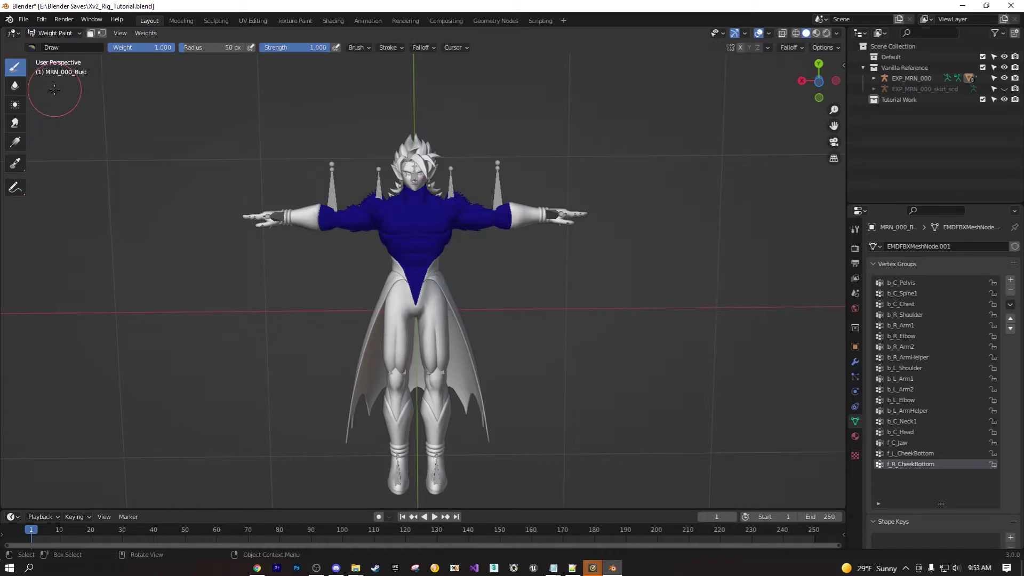
scroll(443, 286, "up", 2)
scroll(442, 286, "up", 3)
mouse_move(443, 285)
middle_mouse_down()
mouse_move(521, 352)
mouse_move(480, 394)
mouse_move(525, 350)
mouse_move(517, 347)
middle_mouse_up()
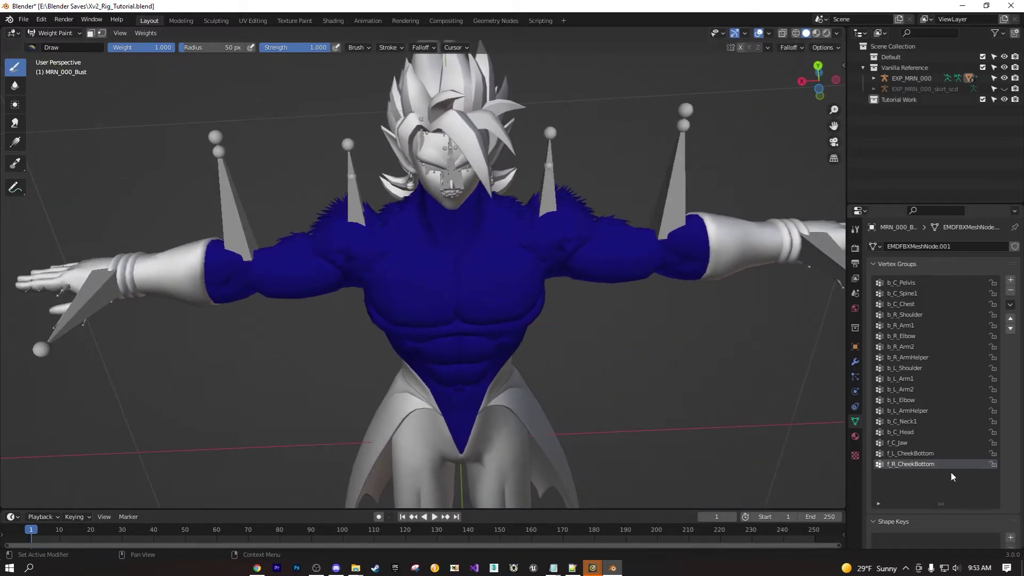
Change the viewport to wireframe shading while the bust mesh is in Weight Paint mode.
scroll(438, 331, "down", 2)
mouse_move(437, 331)
middle_mouse_down()
mouse_move(445, 363)
mouse_move(443, 320)
middle_mouse_up()
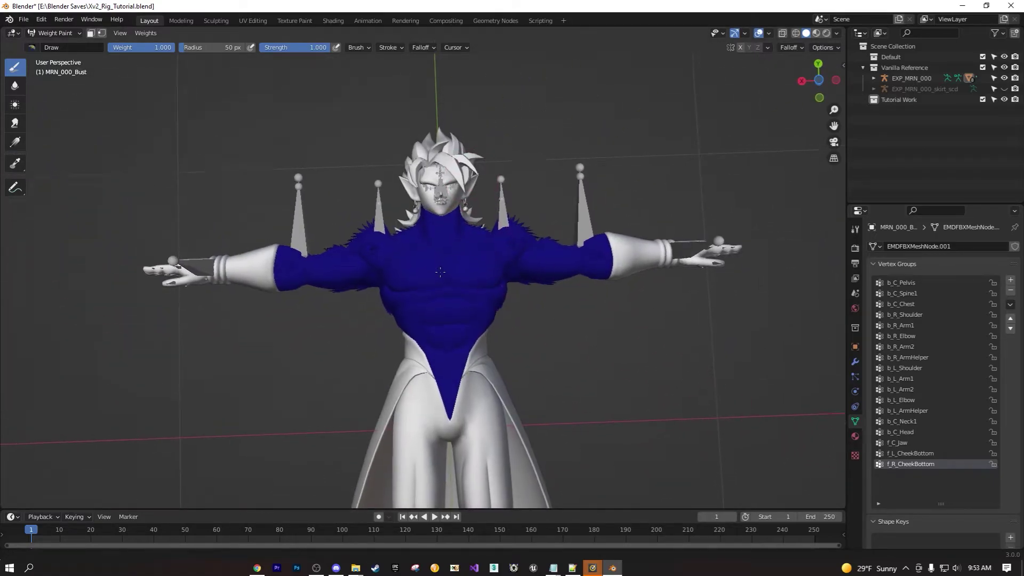
scroll(450, 309, "up", 3)
middle_click_drag(574, 349, 526, 331, "shift")
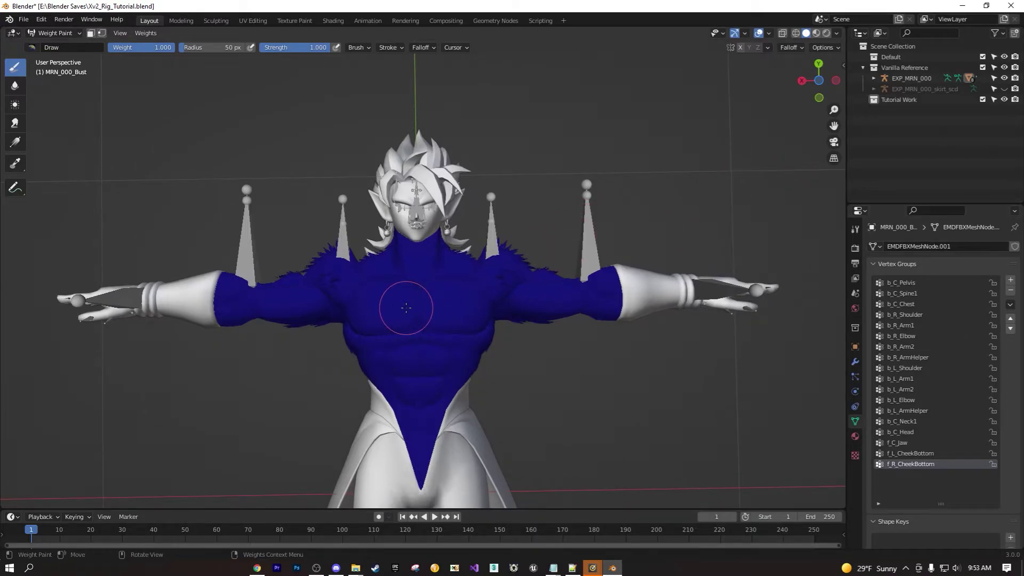
scroll(406, 308, "up", 4)
mouse_move(406, 307)
middle_mouse_down()
mouse_move(237, 278)
mouse_move(290, 320)
middle_mouse_up()
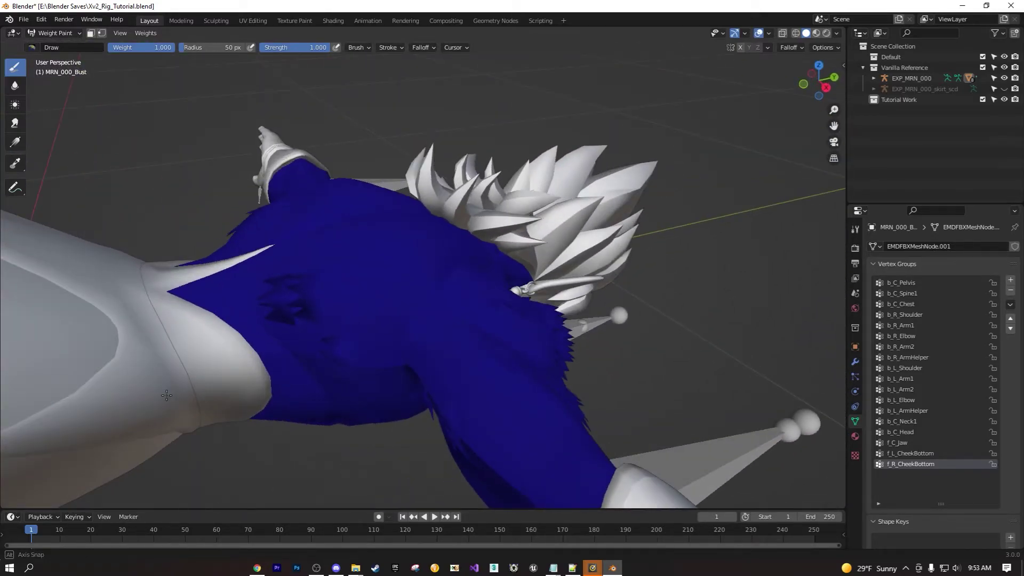
key("z")
left_click(218, 280)
mouse_move(218, 280)
middle_mouse_down()
mouse_move(234, 288)
mouse_move(267, 276)
mouse_move(487, 352)
middle_mouse_up()
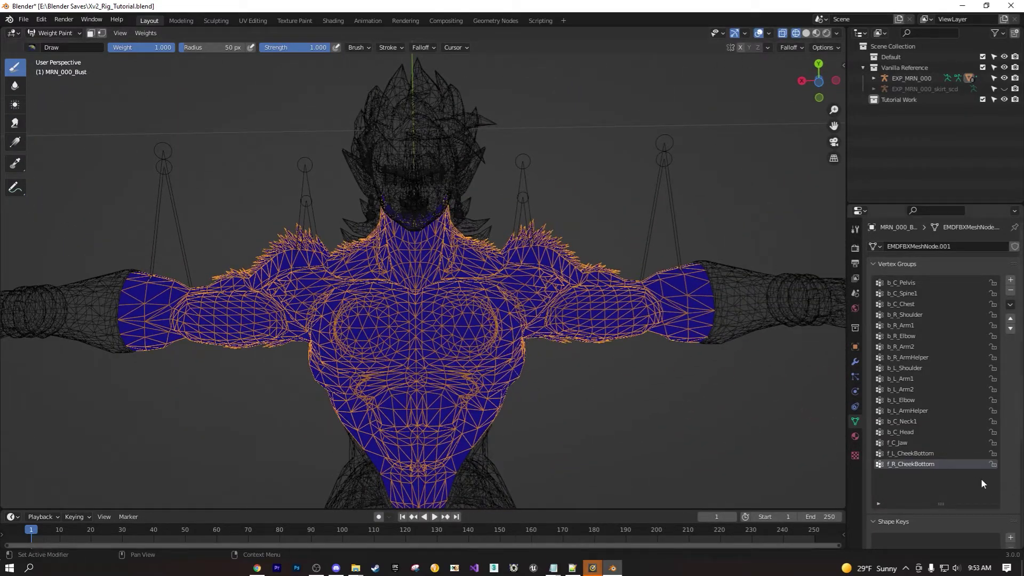
Examine the bust's weights for the b_C_Pelvis, b_C_Spine1 and b_C_Chest vertex groups in turn.
scroll(429, 315, "down", 3)
middle_click_drag(428, 315, 425, 284)
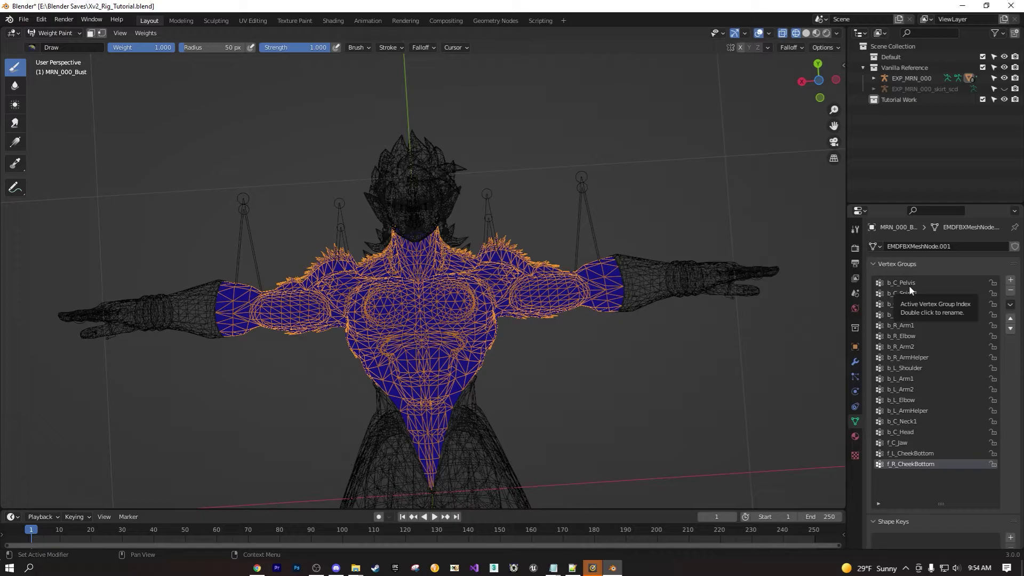
middle_click_drag(773, 288, 693, 351)
middle_click_drag(412, 302, 426, 317)
scroll(427, 317, "up", 5)
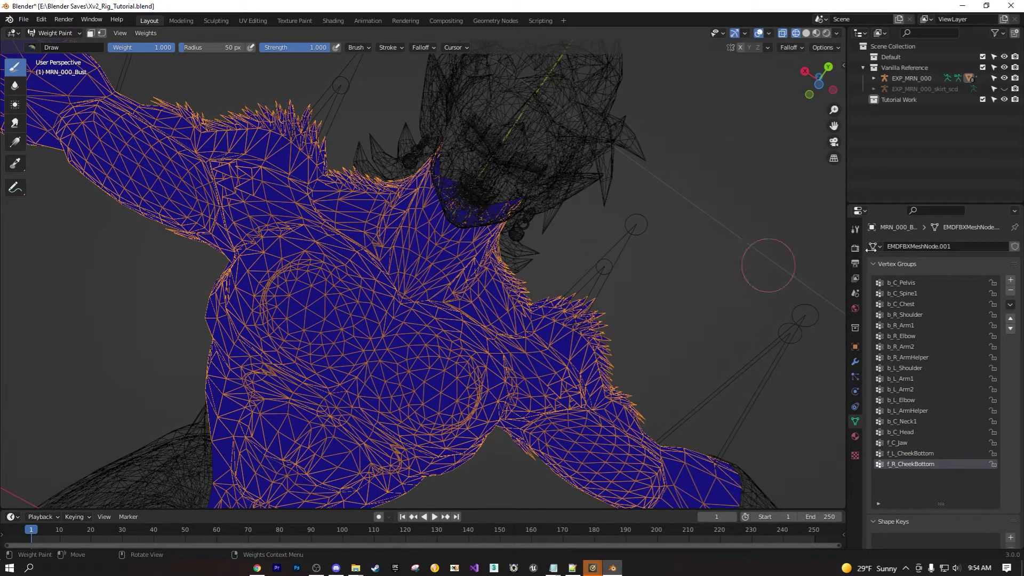
left_click(933, 281)
mouse_move(227, 291)
middle_mouse_down("shift")
mouse_move(184, 253)
mouse_move(503, 240)
mouse_move(423, 354)
mouse_move(300, 54)
mouse_move(627, 267)
middle_mouse_up("shift")
scroll(183, 253, "down", 3)
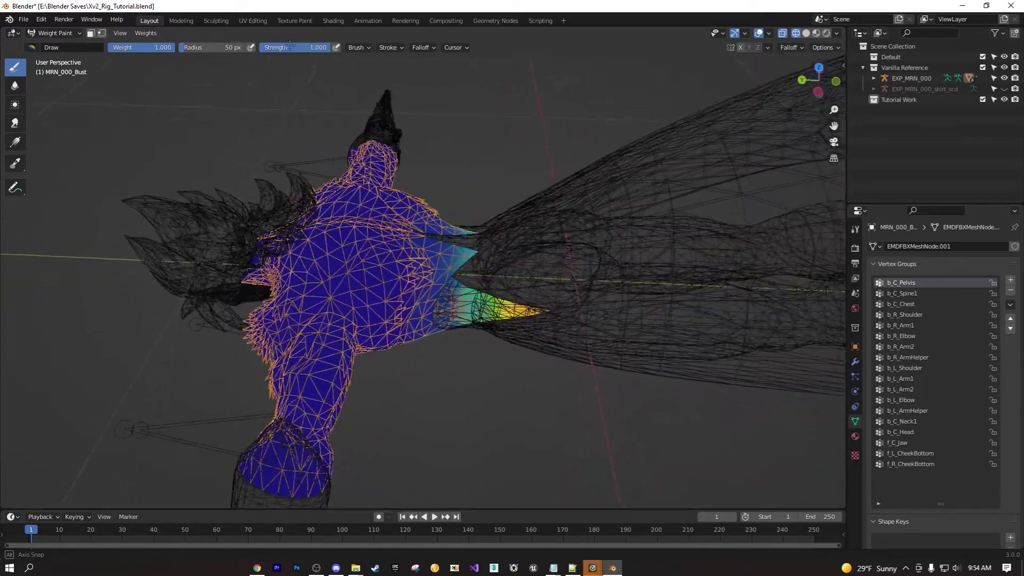
left_click(903, 294)
key("Down")
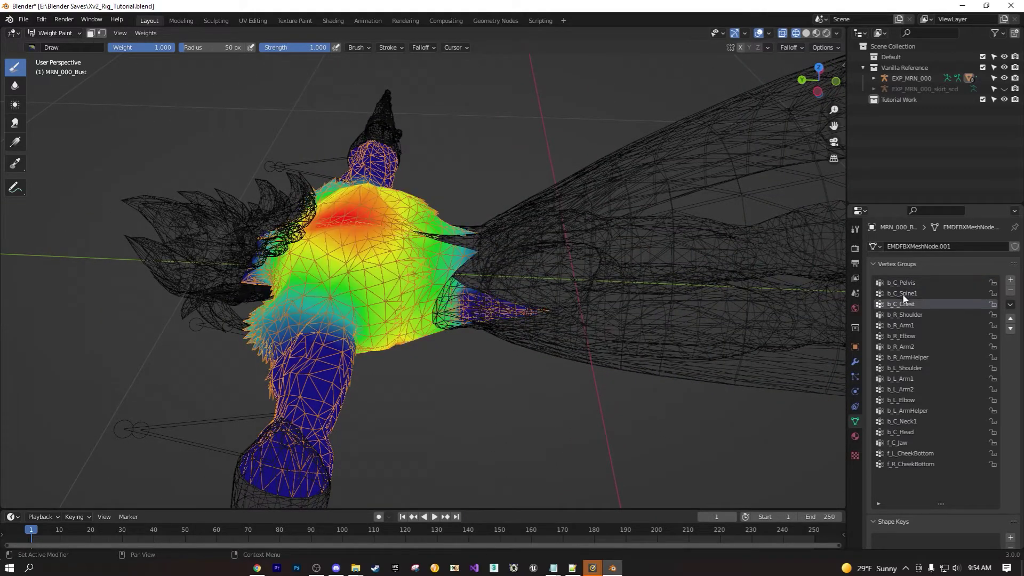
middle_click_drag(251, 259, 214, 105)
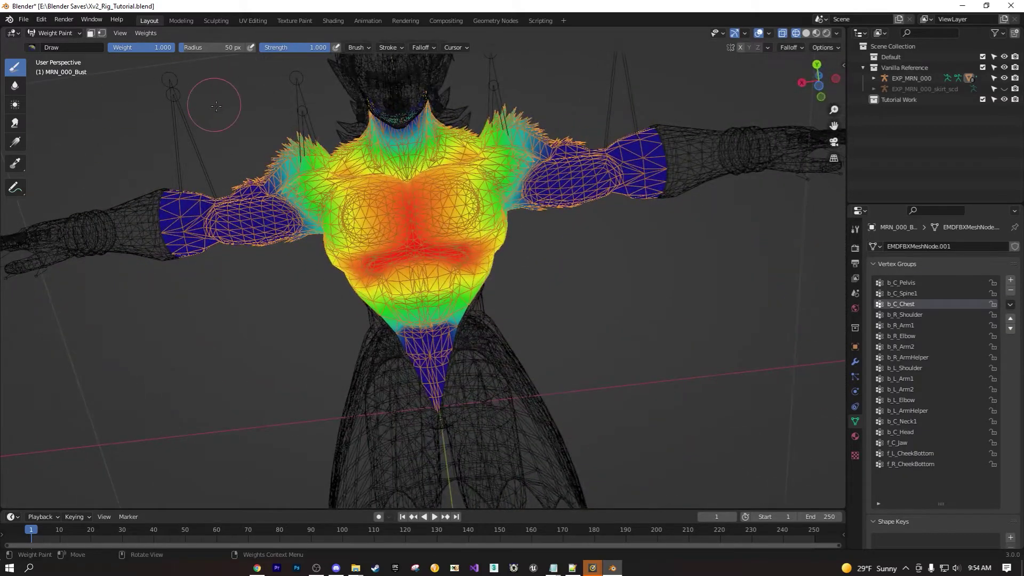
Go through the bust's shoulder, arm and elbow vertex groups starting from b_R_Shoulder, checking the weights of each.
left_click(921, 315)
key("Down")
key("Down")
key("Down")
key("Down")
key("Down")
key("Down")
key("Down")
key("Down")
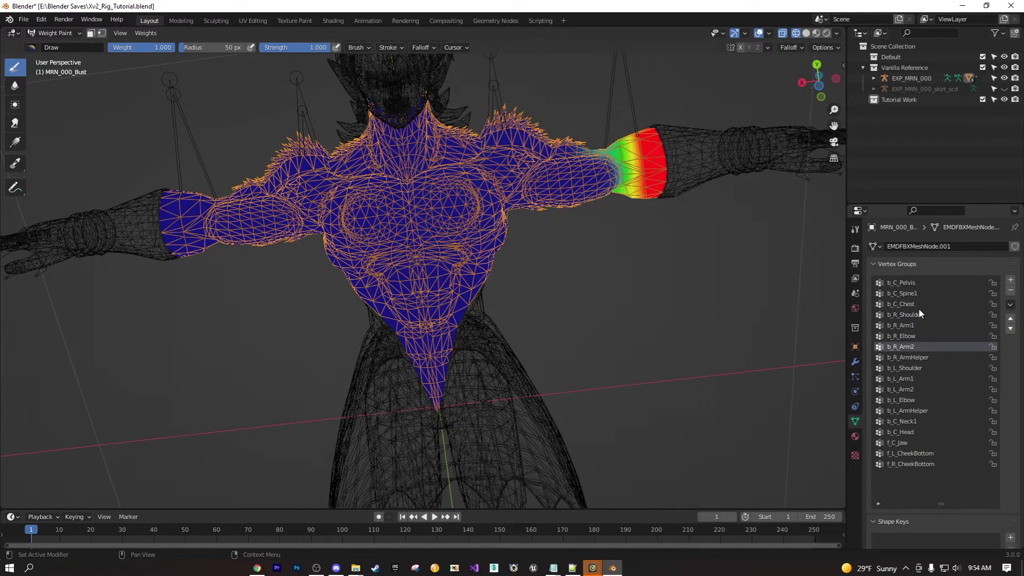
key("Down")
key("Up")
key("Up")
key("Up")
key("Up")
key("Up")
key("Up")
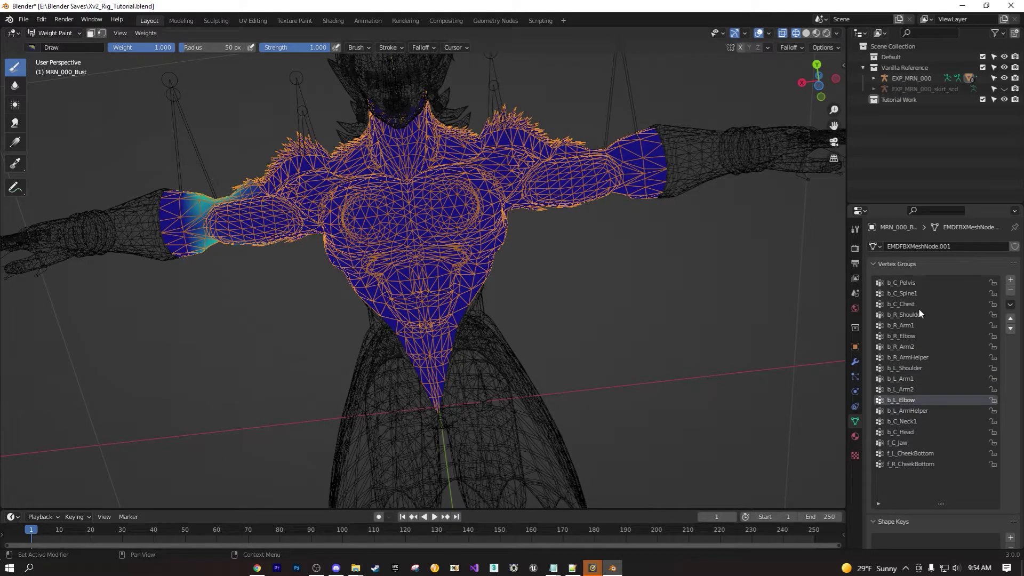
Recheck the bust's weights going back up to b_C_Spine1, and down again through the right-arm groups to b_L_Arm1.
key("Up")
key("Up")
key("Up")
key("Up")
key("Up")
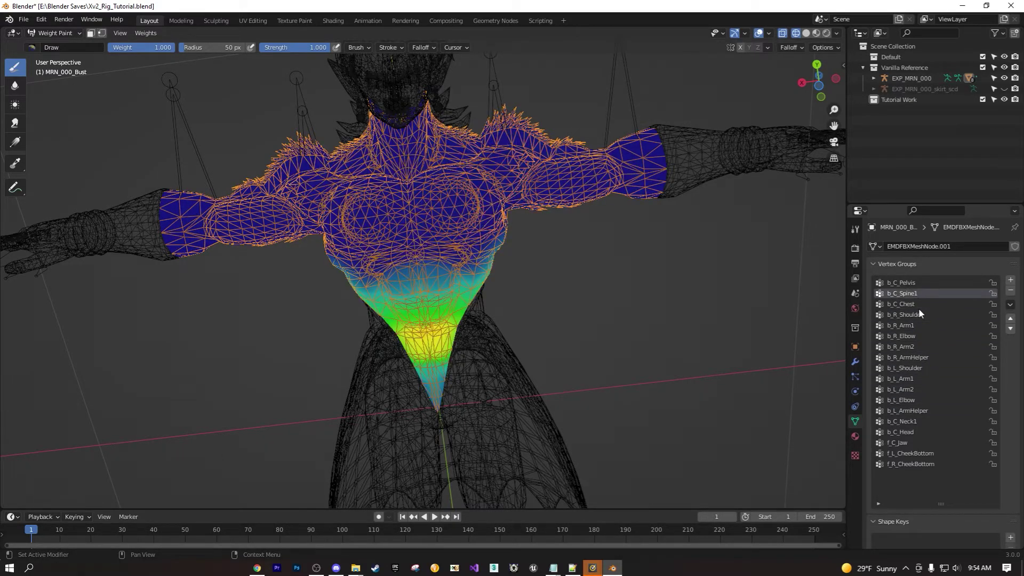
key("Down")
key("Down")
key("Down")
key("Down")
key("Down")
key("Down")
key("Down")
key("Down")
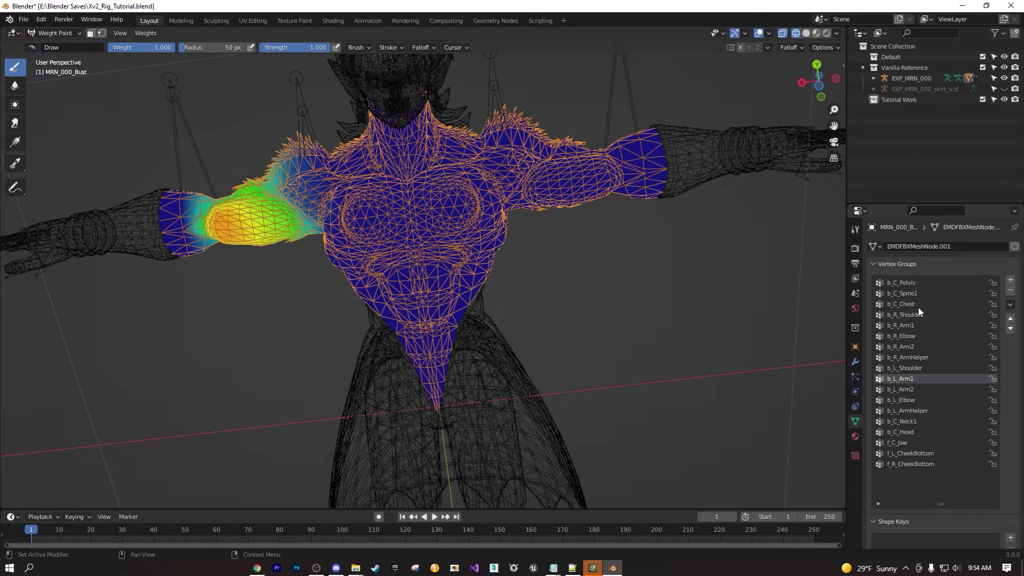
Leave Weight Paint mode on the bust, select the pants mesh, and put it in Weight Paint mode.
left_click(55, 33)
left_click(53, 44)
scroll(421, 417, "down", 5)
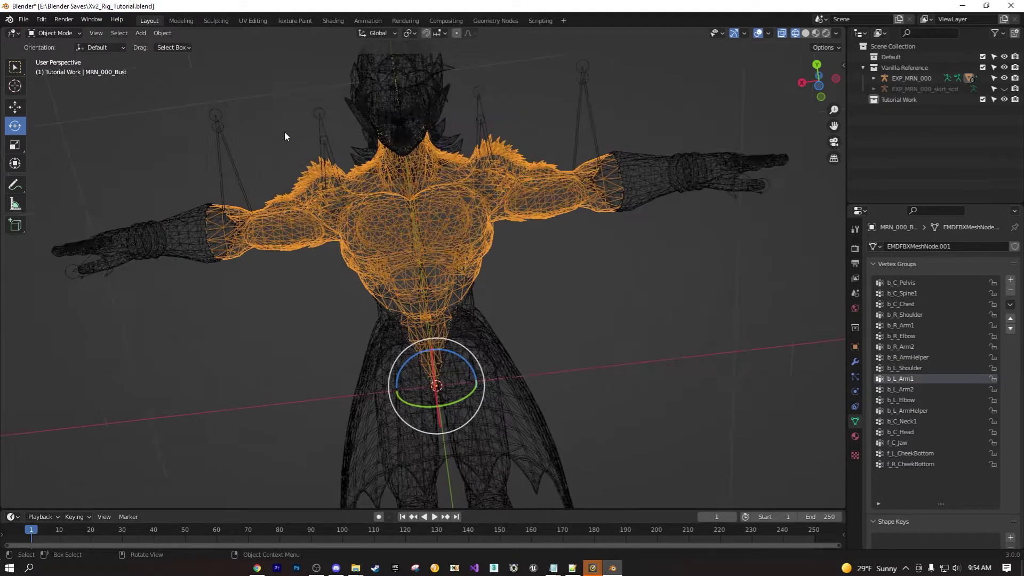
left_click(421, 417)
middle_click_drag(422, 417, 421, 257, "shift")
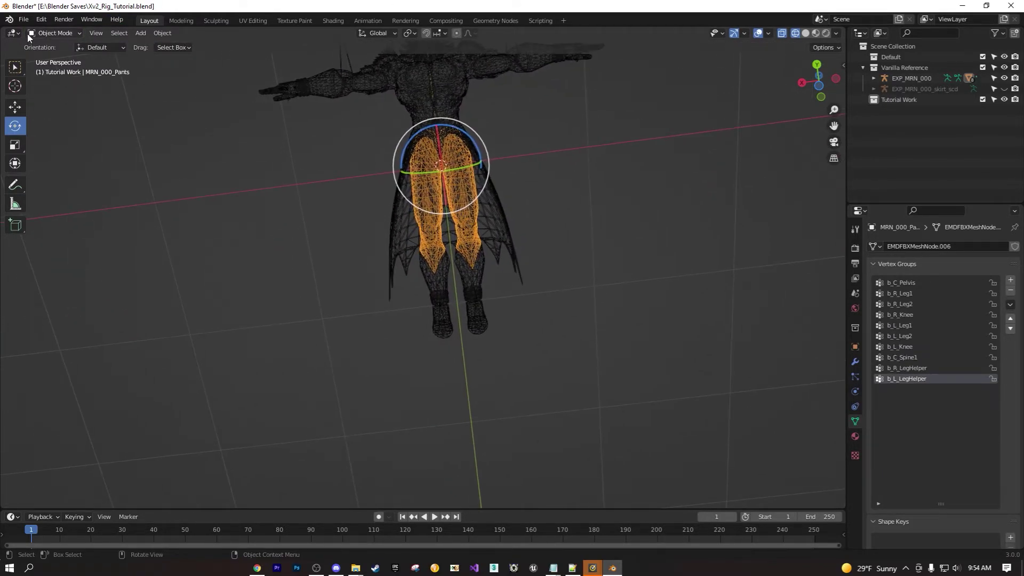
left_click(55, 33)
left_click(58, 91)
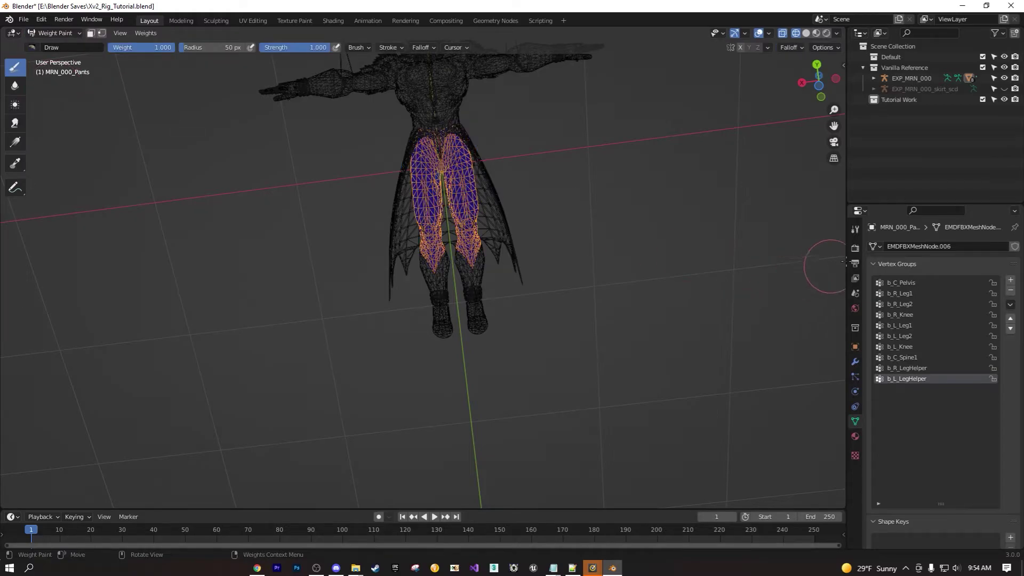
Examine the pants' weights for b_C_Pelvis and the leg and knee vertex groups one after another, starting from b_R_Leg1.
left_click(900, 283)
scroll(339, 208, "up", 5)
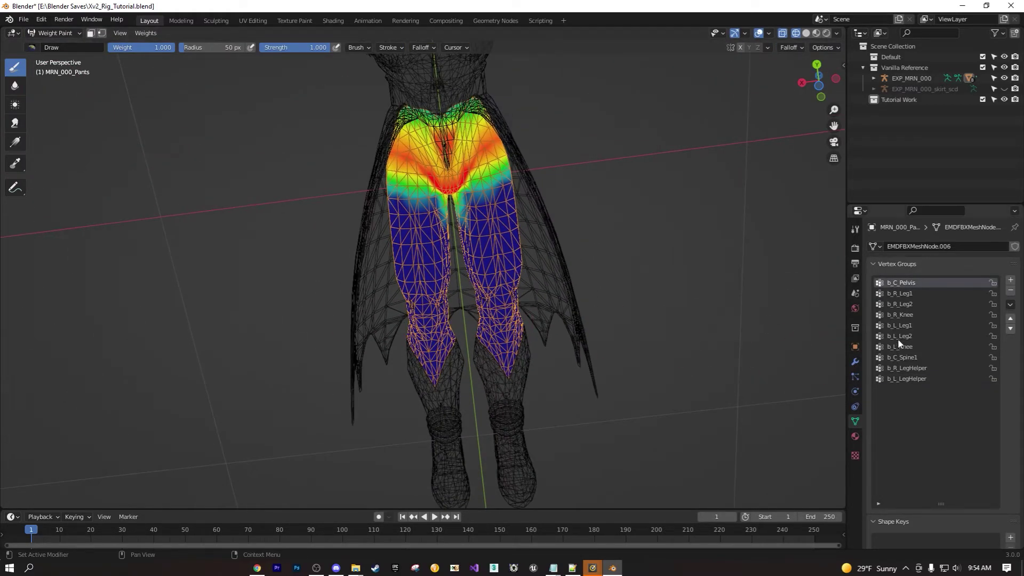
left_click(904, 296)
key("Down")
key("Down")
key("Down")
key("Down")
key("Down")
key("Down")
key("Down")
key("Down")
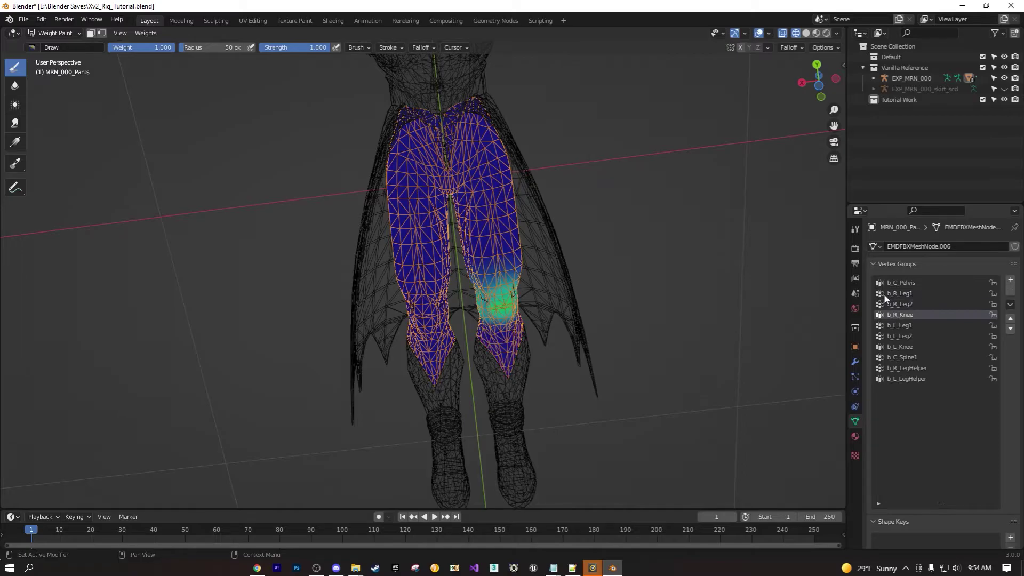
Go back and forth through the pants' vertex groups to compare the b_C_Spine1 and leg helper weights.
key("Up")
key("Up")
key("Up")
key("Up")
key("Up")
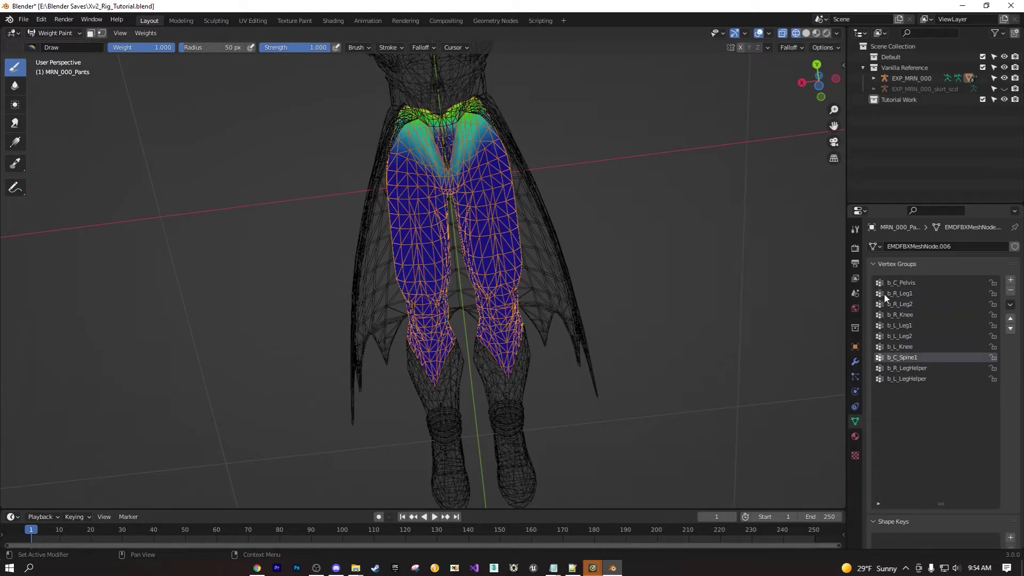
key("Down")
key("Down")
key("Down")
key("Down")
key("Down")
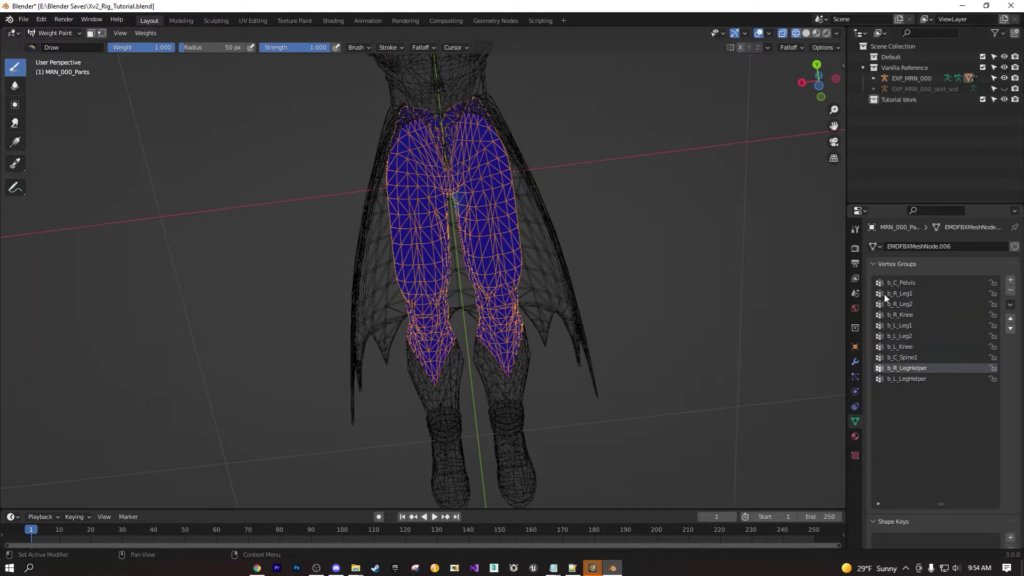
Check the pants' thigh weights up close, including b_R_LegHelper, b_L_Knee, b_L_Leg1 and b_R_Leg2, ending on b_C_Pelvis.
scroll(448, 144, "up", 3)
middle_click_drag(448, 144, 734, 343)
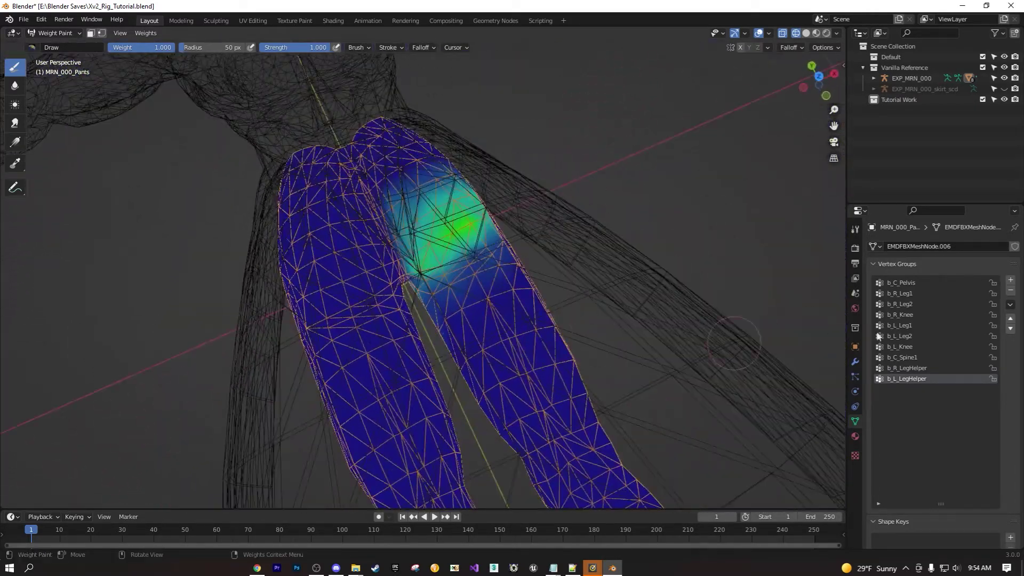
left_click(909, 368)
left_click(916, 348)
left_click(909, 327)
left_click(909, 303)
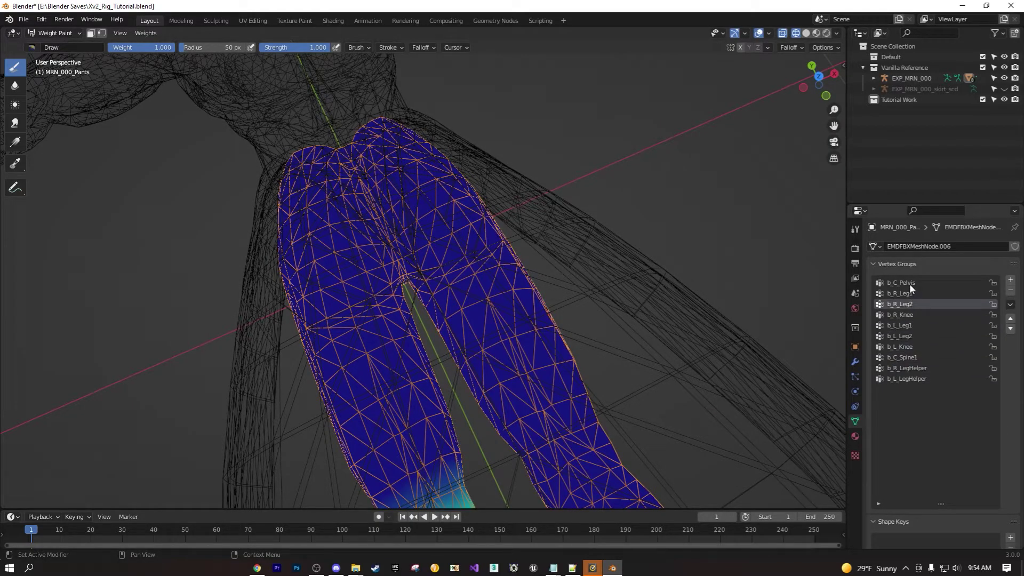
left_click(909, 282)
mouse_move(144, 195)
middle_mouse_down()
mouse_move(308, 505)
mouse_move(402, 292)
mouse_move(373, 267)
middle_mouse_up()
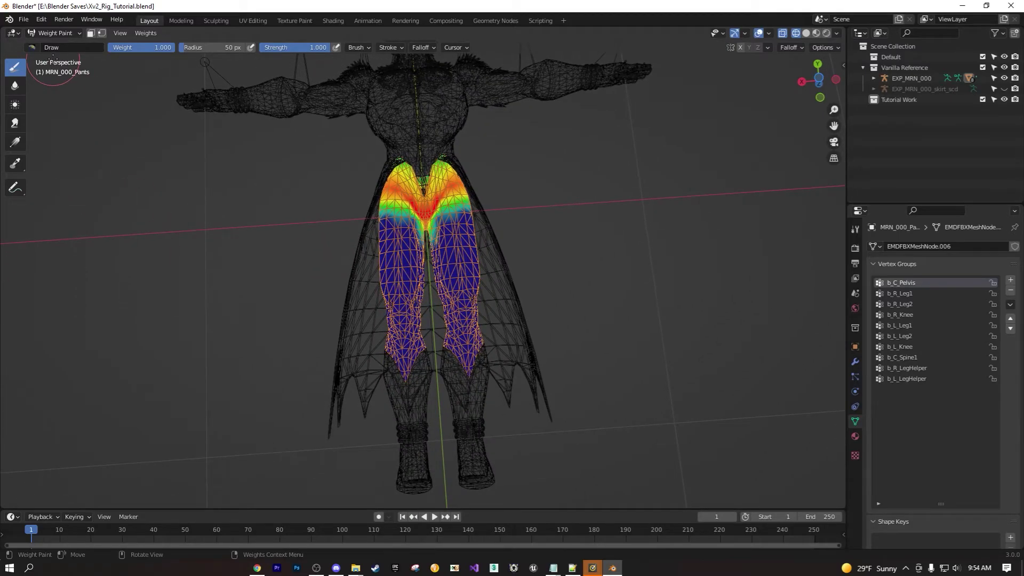
Return the pants mesh to Object Mode and consult the Rig Check notes again for the check after vertex groups.
left_click(54, 32)
left_click(46, 34)
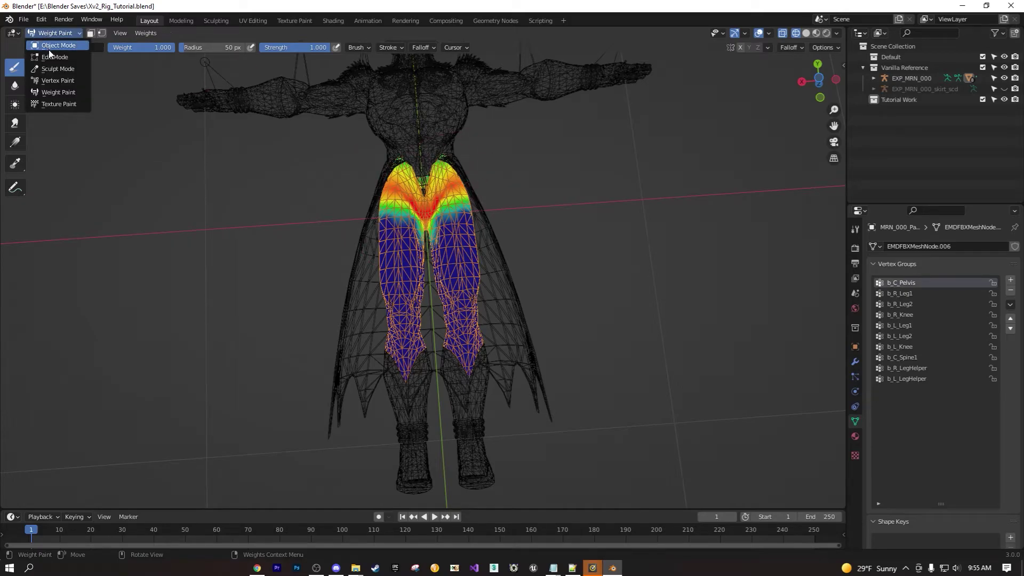
left_click(53, 45)
scroll(327, 265, "down", 3)
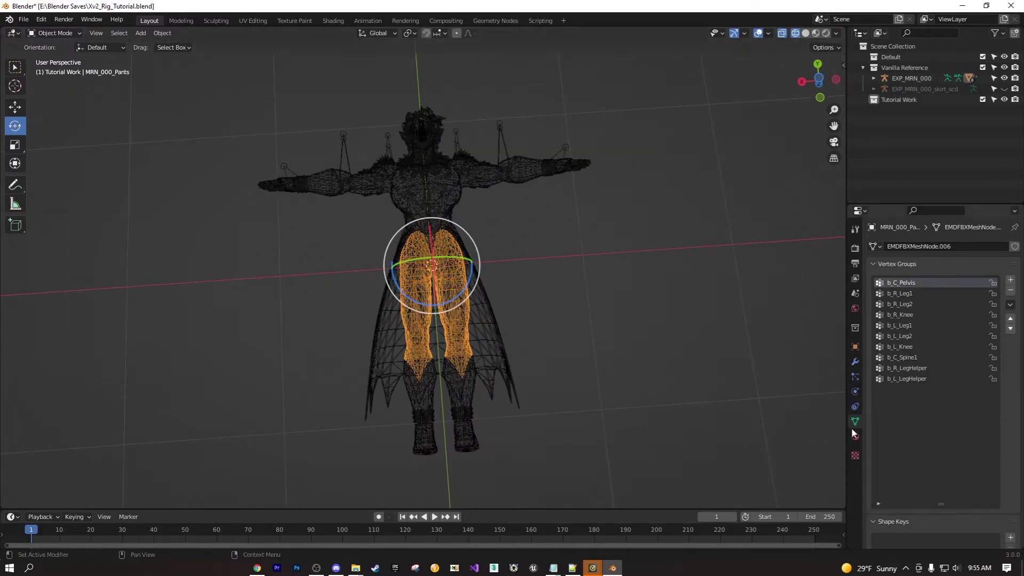
mouse_move(553, 567)
left_click(589, 526)
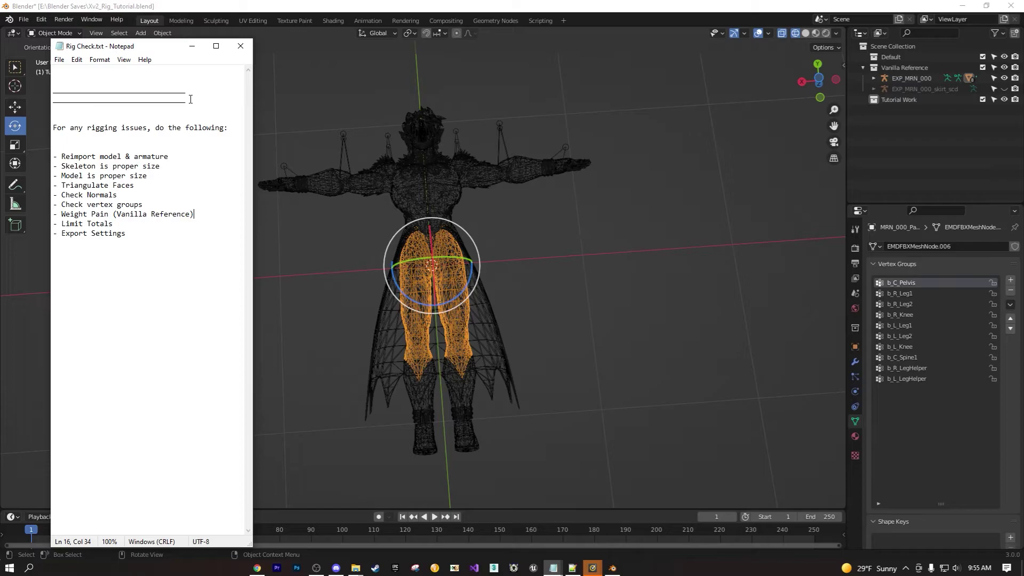
Put the Rig Check notes away and switch the pants mesh to Weight Paint mode.
left_click(192, 46)
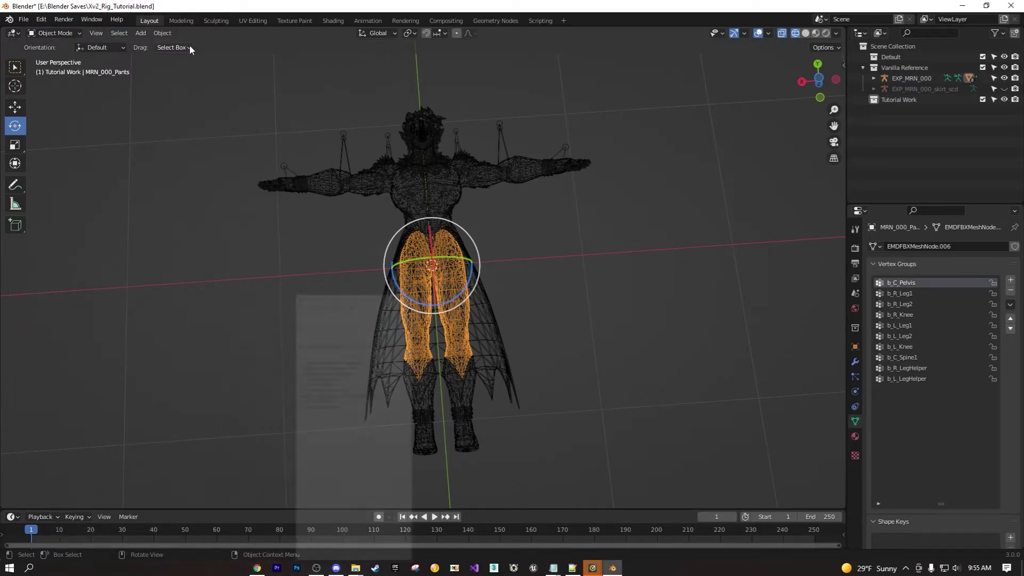
middle_click_drag(528, 152, 342, 156, "shift")
middle_click_drag(479, 214, 306, 259, "shift")
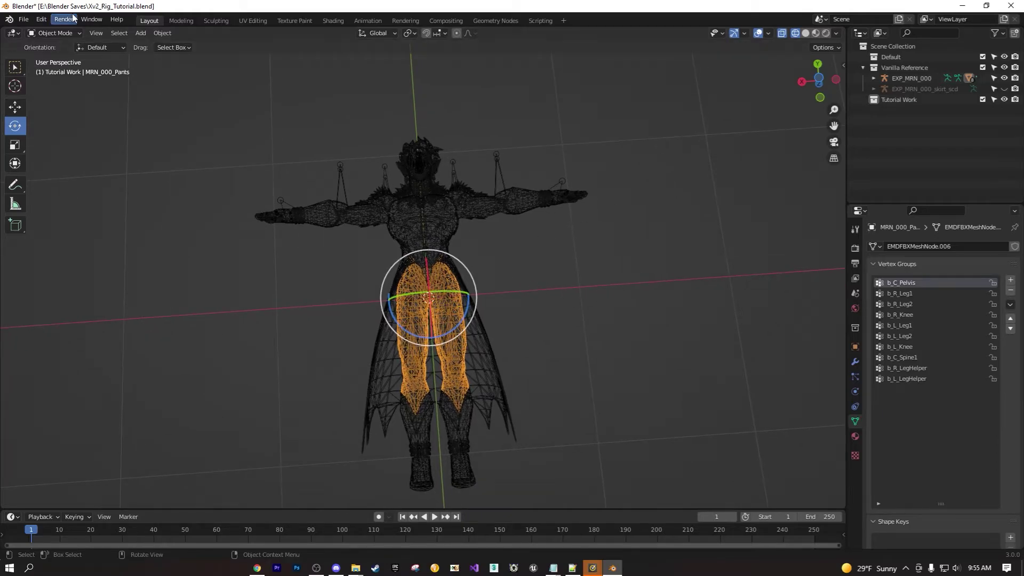
left_click(53, 33)
left_click(55, 92)
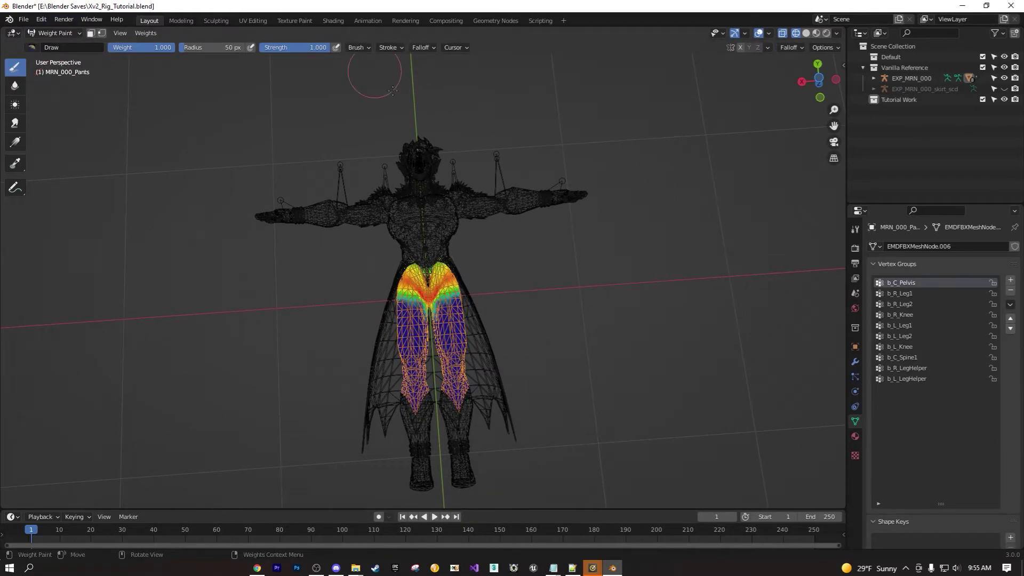
scroll(480, 315, "up", 3)
middle_click_drag(488, 237, 497, 225, "shift")
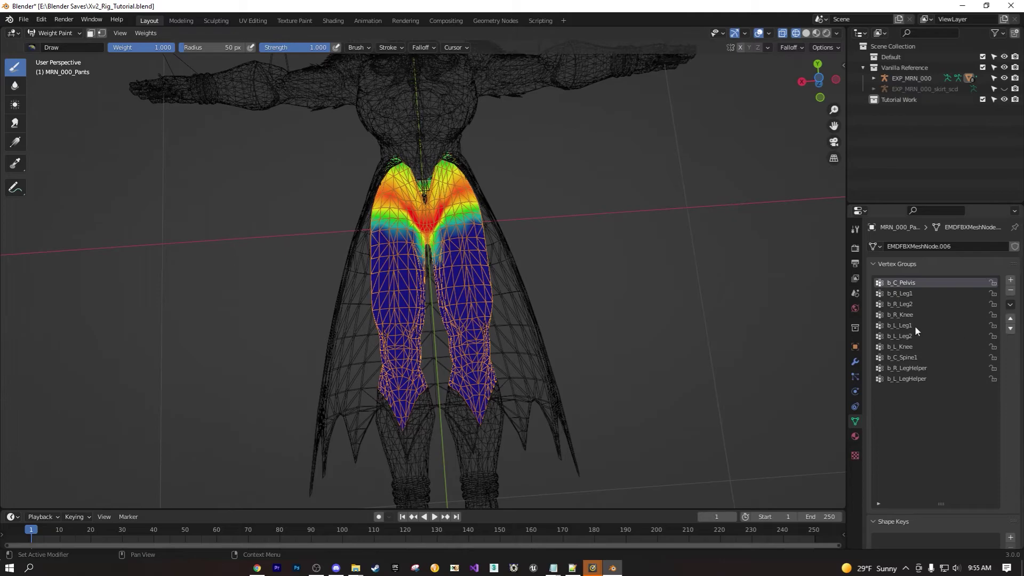
Add a vertex group to the pants mesh and name it b_C_Wing_L.
left_click(1010, 279)
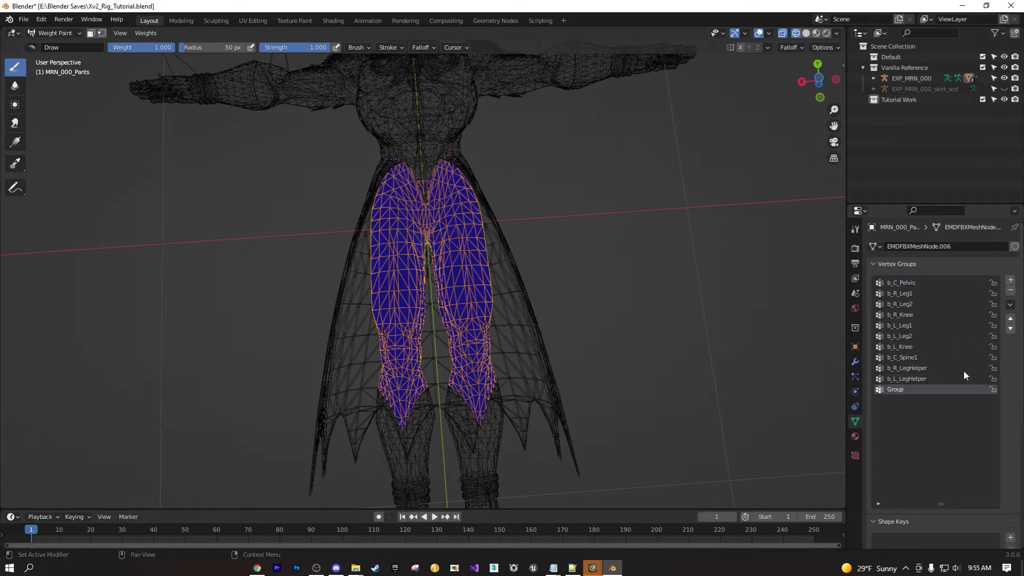
double_click(901, 390)
type("b")
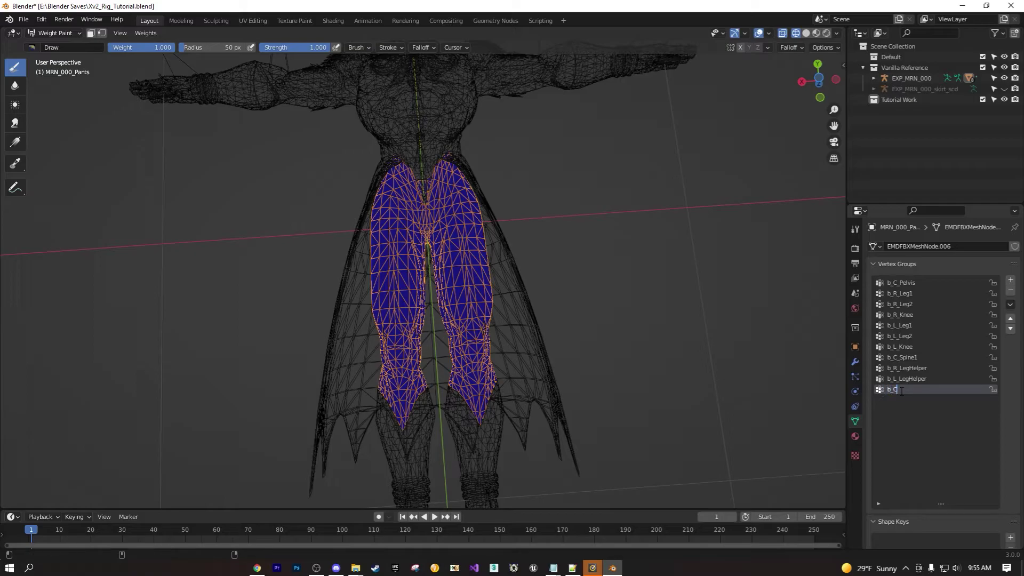
type("_C_Wing_L")
Paint a test patch of full b_C_Wing_L weight on the front of one thigh with the Draw brush.
middle_click_drag(354, 198, 366, 216)
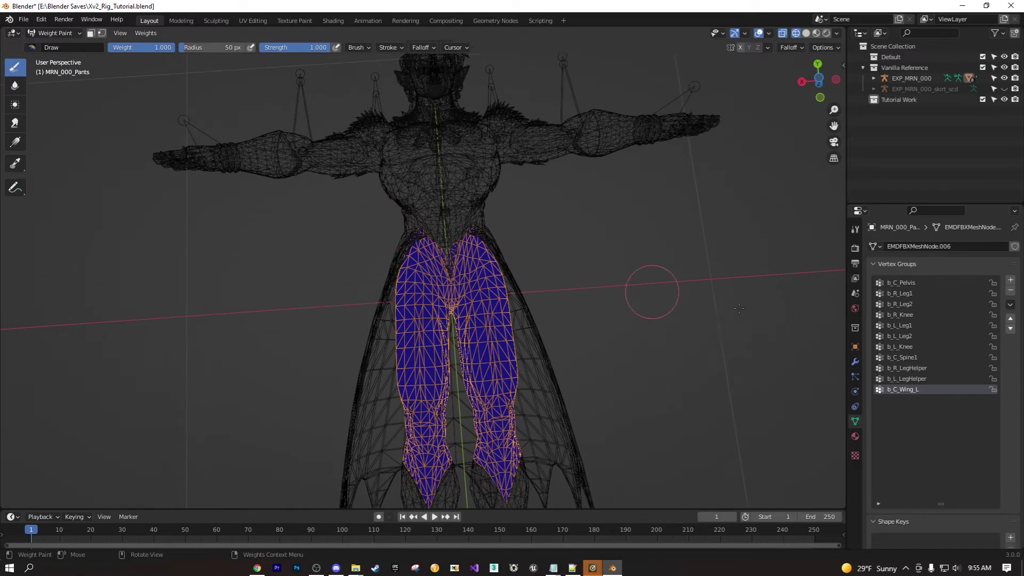
scroll(633, 292, "up", 4)
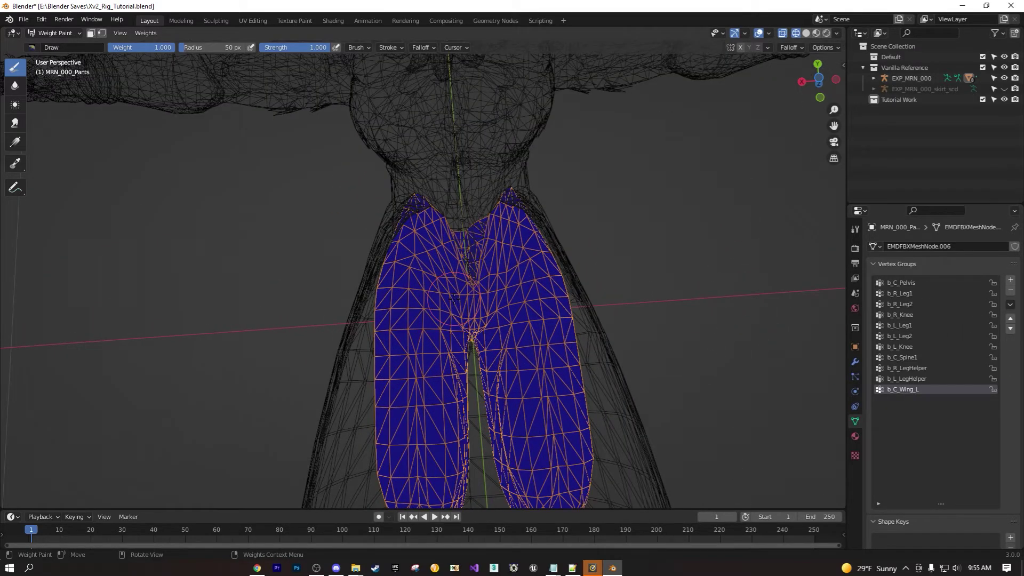
middle_click_drag(446, 291, 165, 162)
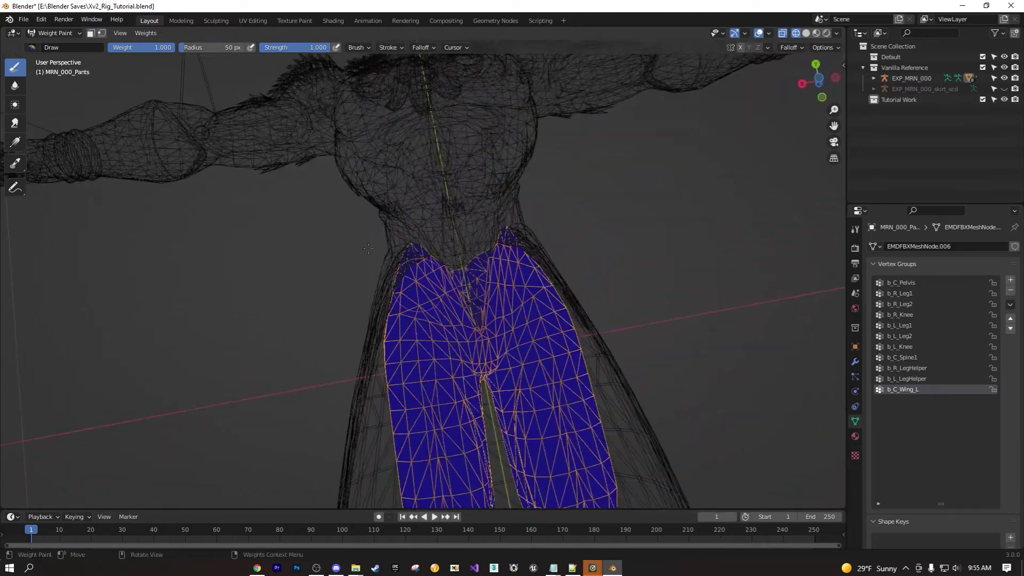
middle_click_drag(458, 397, 400, 352, "shift")
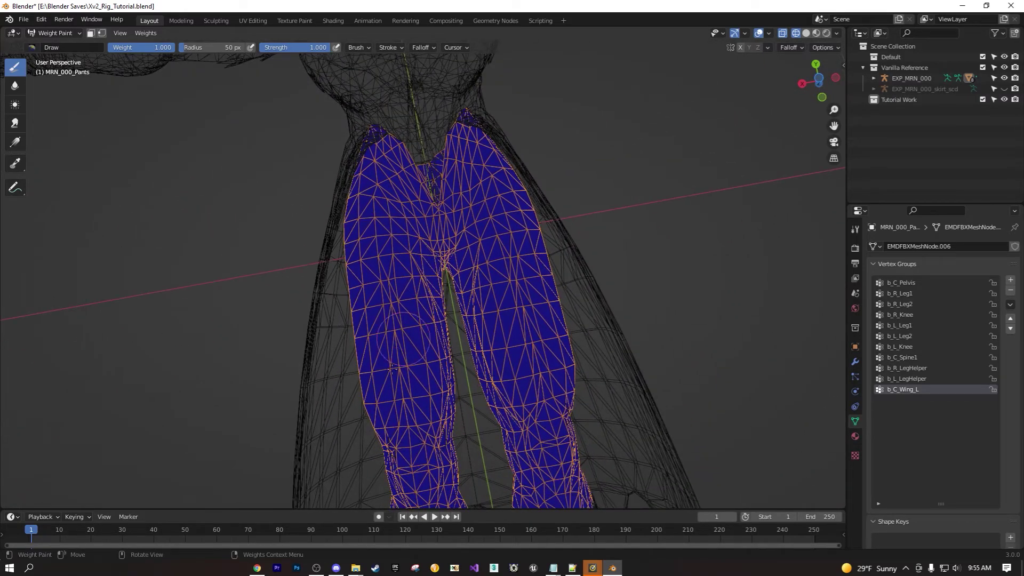
mouse_move(427, 294)
left_mouse_down()
mouse_move(379, 281)
mouse_move(378, 314)
mouse_move(403, 343)
mouse_move(397, 314)
left_mouse_up()
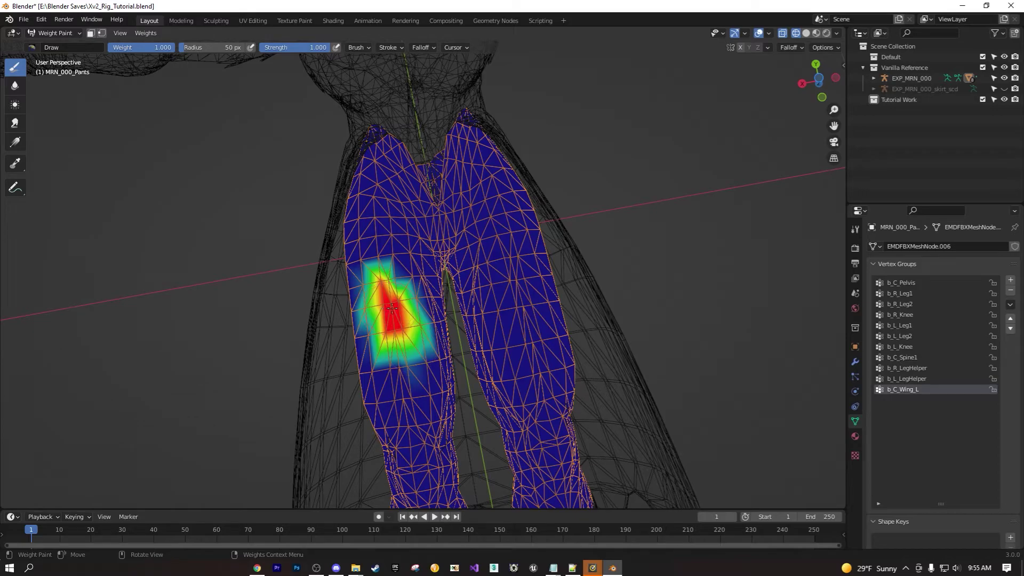
Switch to the Add brush and enlarge the weighted patch on the thigh, checking it from several distances.
left_click(31, 47)
left_click(48, 82)
mouse_move(397, 331)
left_mouse_down()
mouse_move(418, 263)
mouse_move(392, 276)
mouse_move(396, 292)
mouse_move(409, 284)
mouse_move(380, 261)
mouse_move(387, 311)
mouse_move(379, 327)
mouse_move(367, 275)
left_mouse_up()
scroll(373, 341, "down", 6)
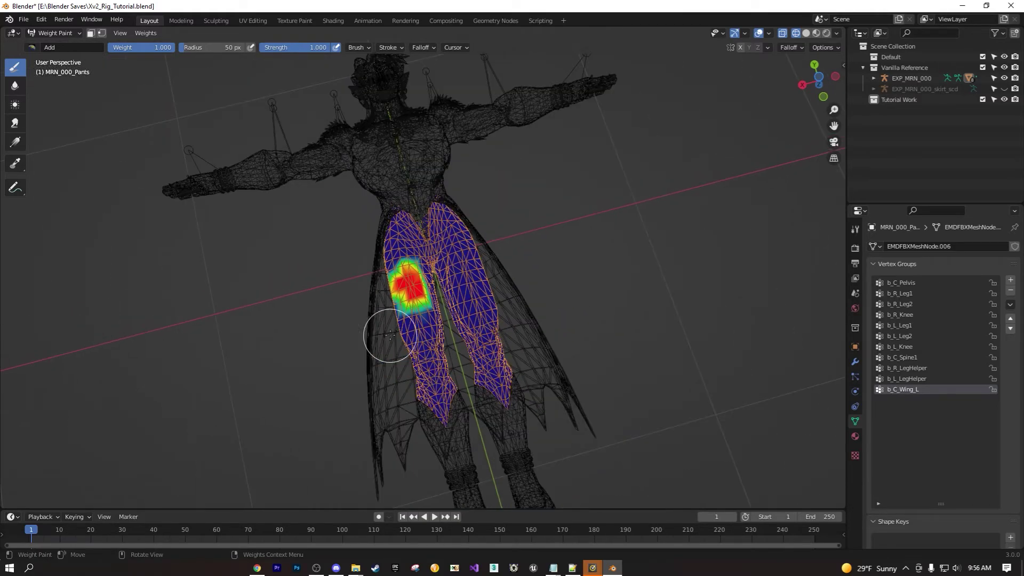
middle_click_drag(384, 336, 370, 359)
scroll(373, 348, "up", 7)
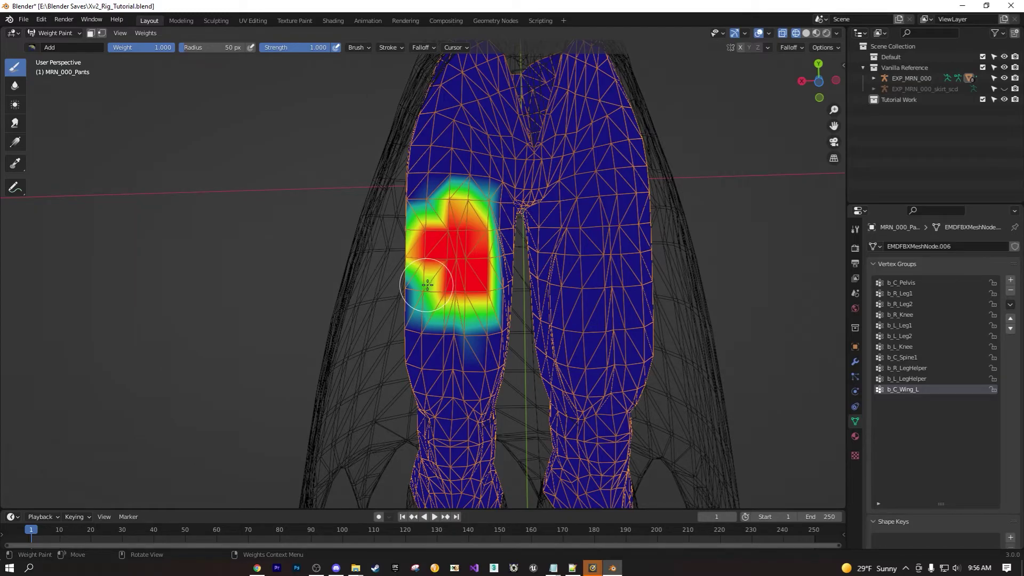
scroll(416, 288, "down", 2)
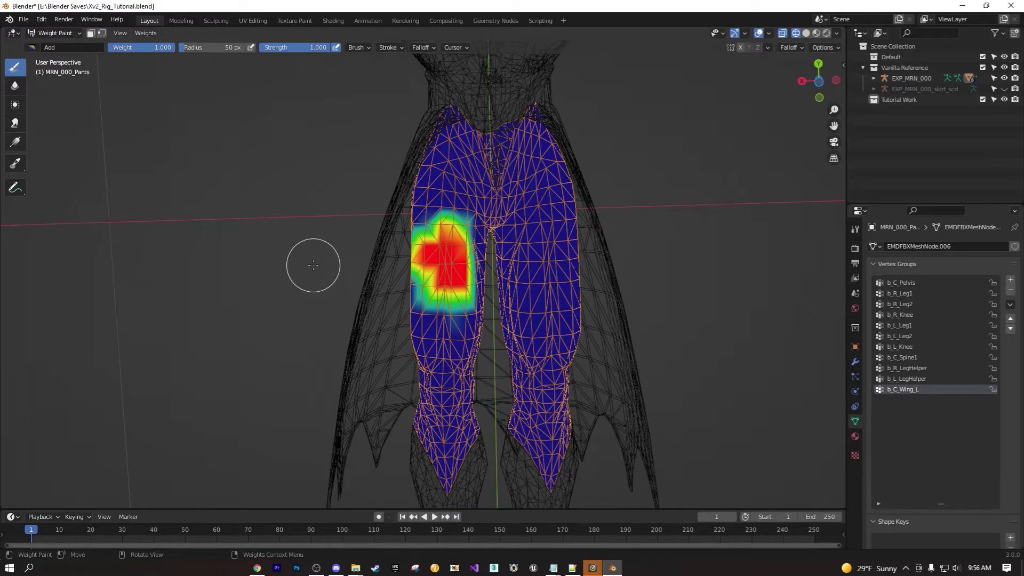
Undo the thigh weight strokes and the added b_C_Wing_L vertex group.
left_click(74, 34)
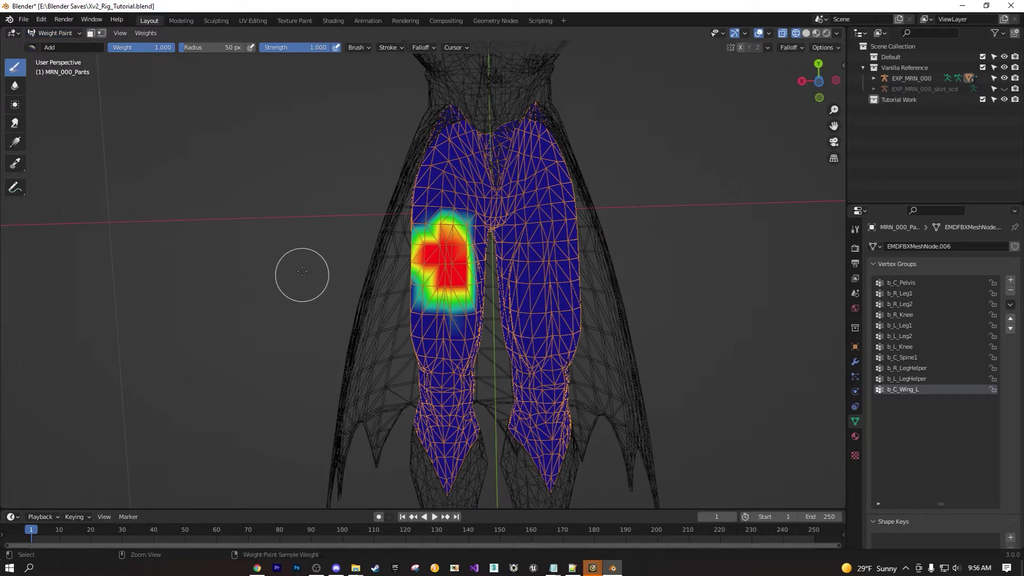
key("ctrl+z")
key("ctrl+z")
key("ctrl+z")
key("ctrl+z")
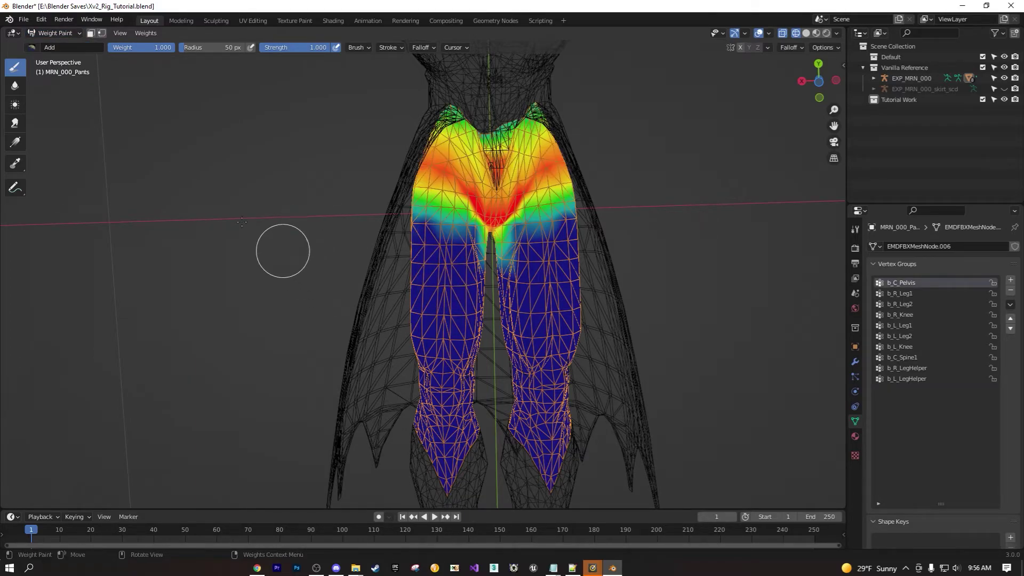
Consult the Rig Check notes for the check after weight painting.
left_click(56, 33)
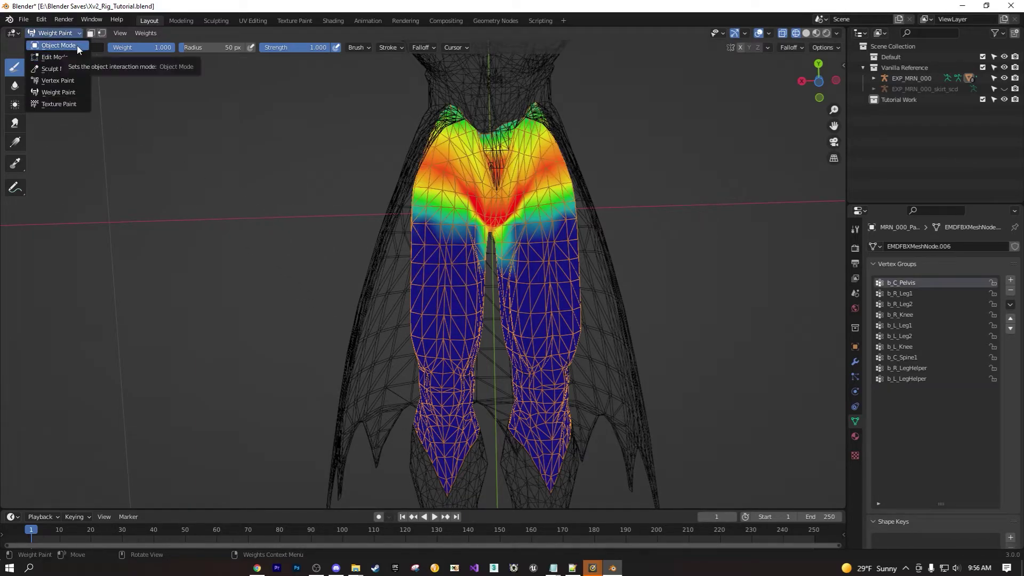
mouse_move(553, 568)
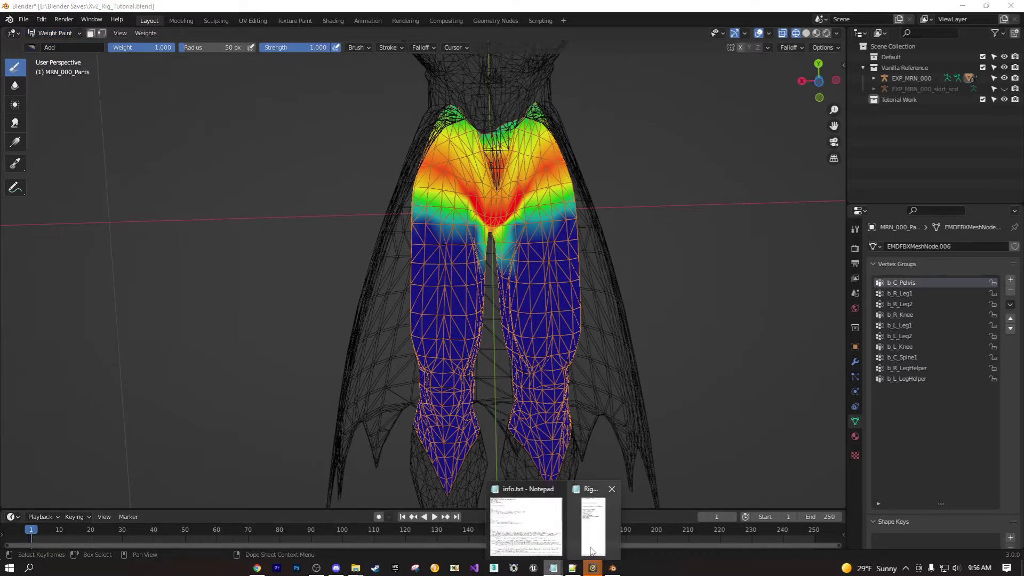
left_click(590, 546)
mouse_move(480, 319)
middle_mouse_down()
mouse_move(480, 370)
mouse_move(346, 288)
mouse_move(221, 229)
mouse_move(172, 152)
middle_mouse_up()
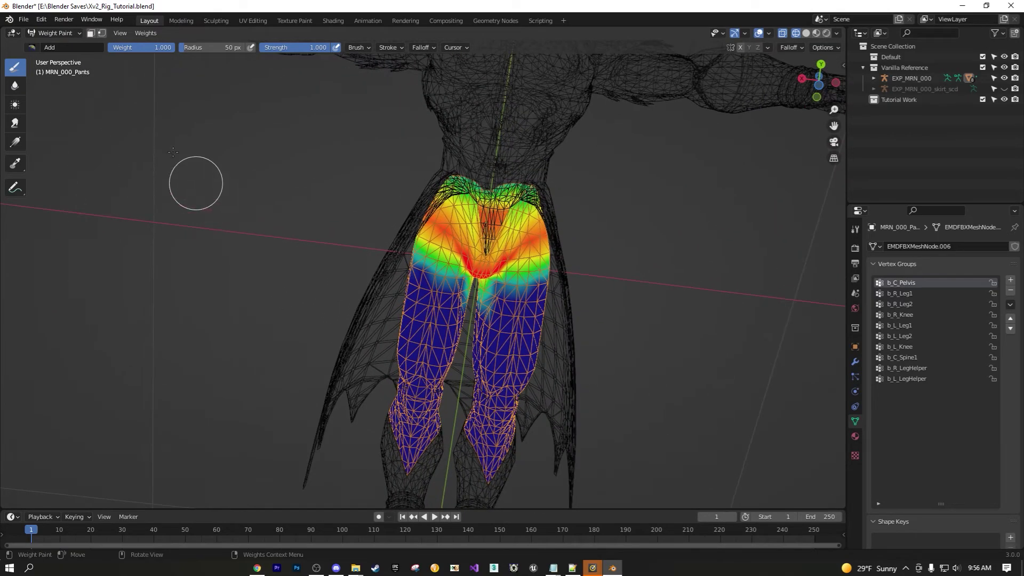
Apply Limit Total to the pants' weights for all groups with a limit of 4.
left_click(57, 33)
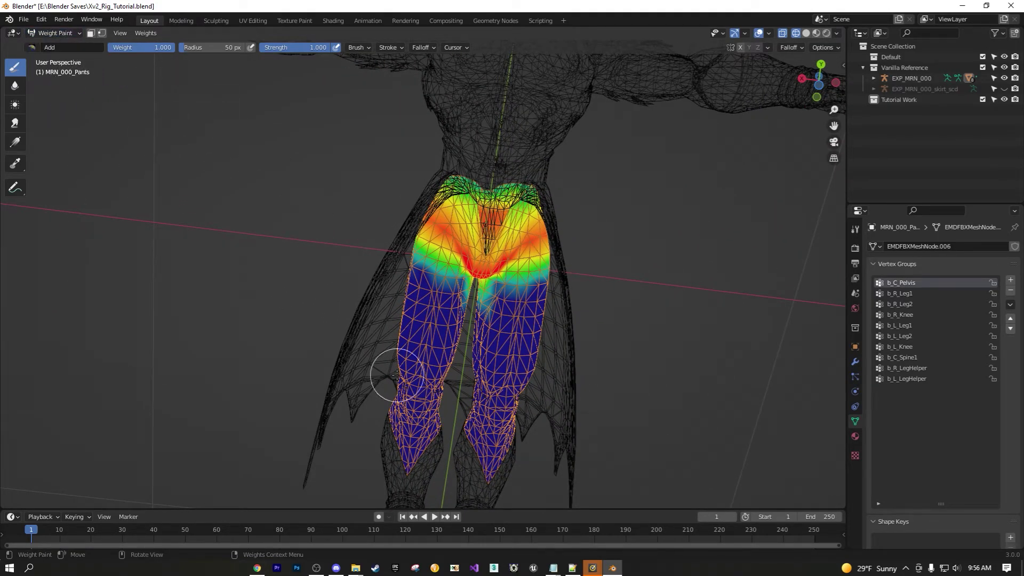
left_click(147, 34)
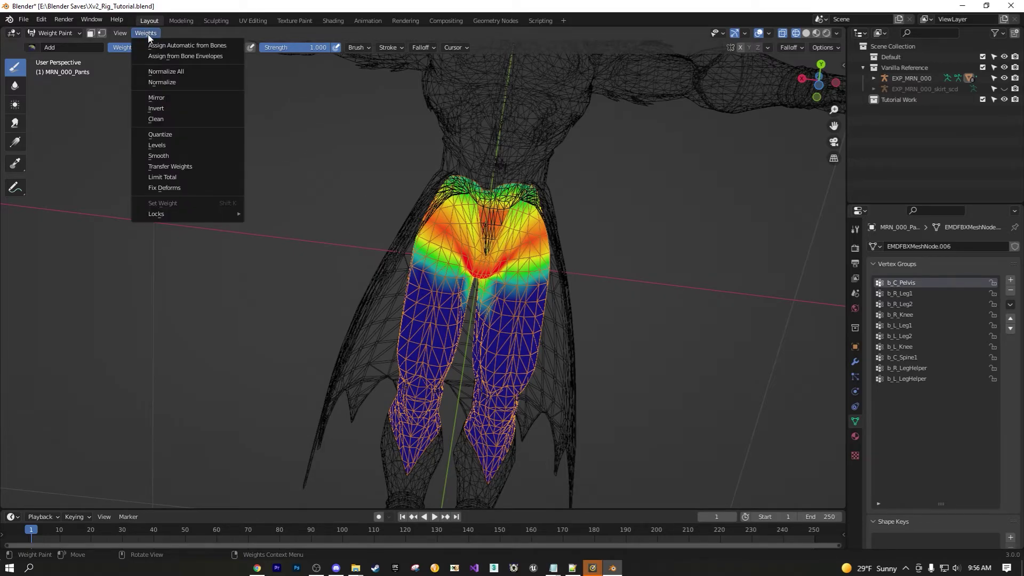
left_click(184, 176)
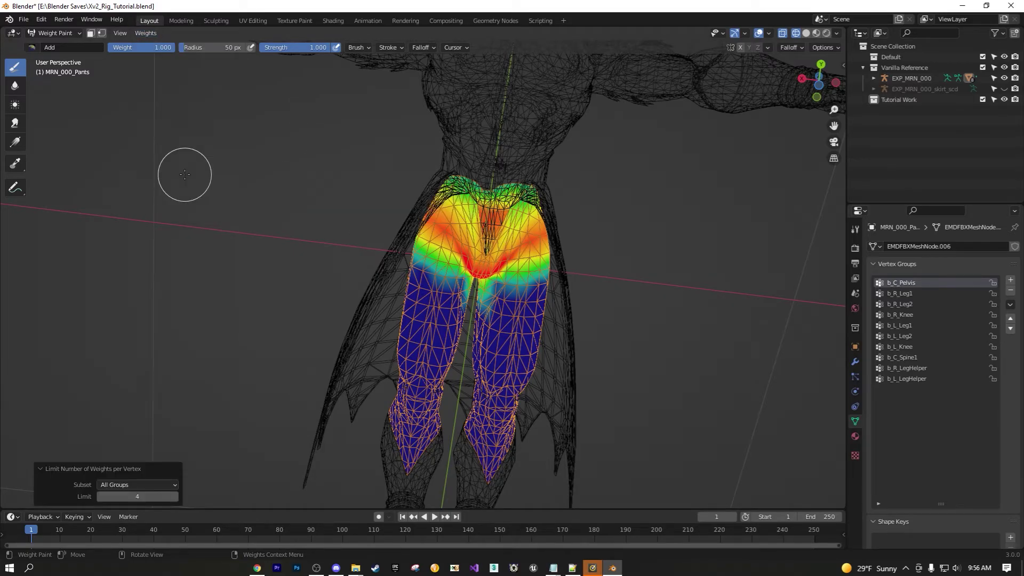
mouse_move(357, 290)
middle_mouse_down()
mouse_move(460, 317)
mouse_move(423, 300)
middle_mouse_up()
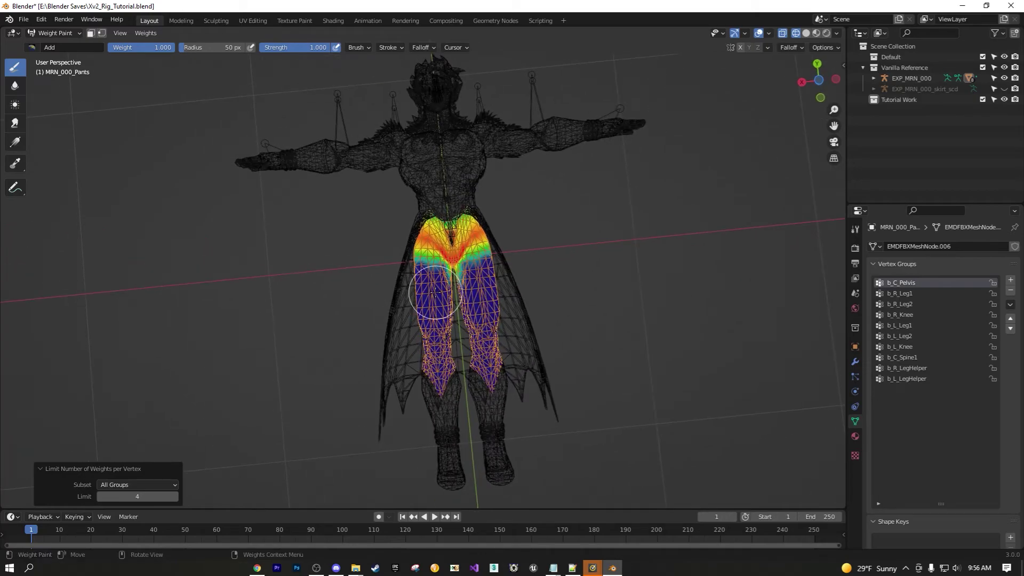
middle_click_drag(447, 374, 406, 373)
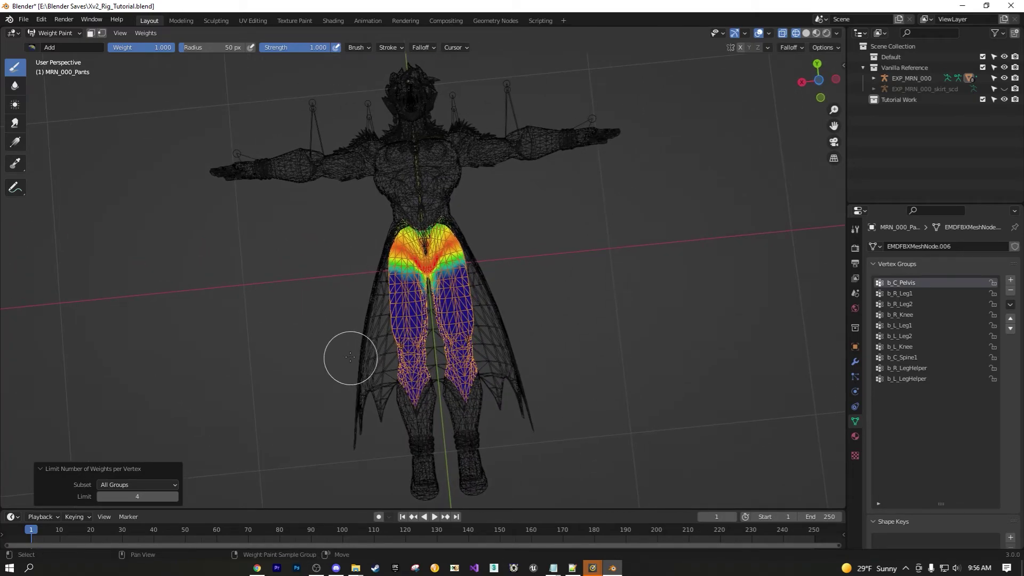
scroll(308, 324, "up", 3)
mouse_move(295, 325)
middle_mouse_down()
mouse_move(259, 331)
mouse_move(450, 416)
middle_mouse_up()
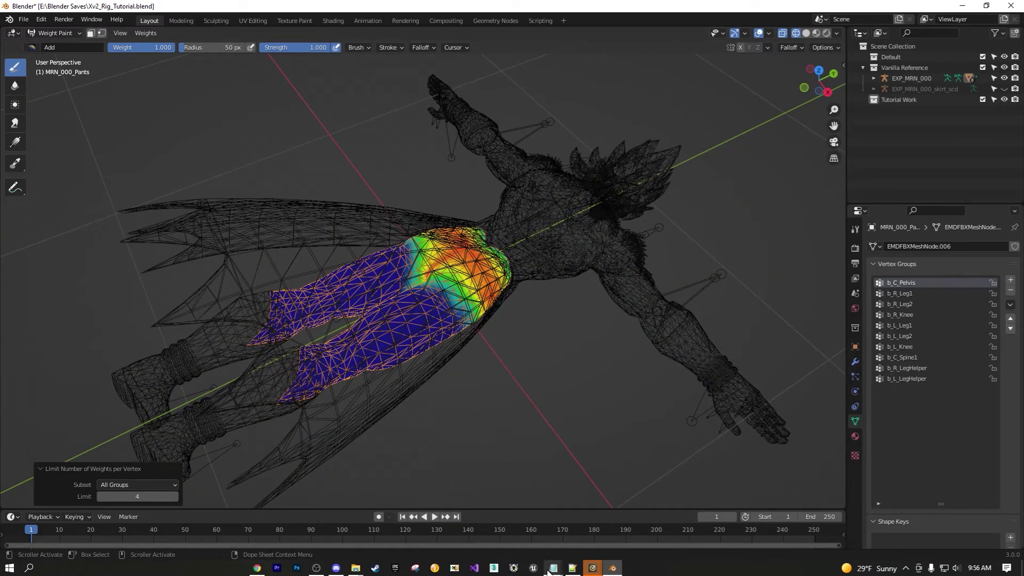
Consult the Rig Check notes again and view the whole pants mesh from the front.
mouse_move(553, 568)
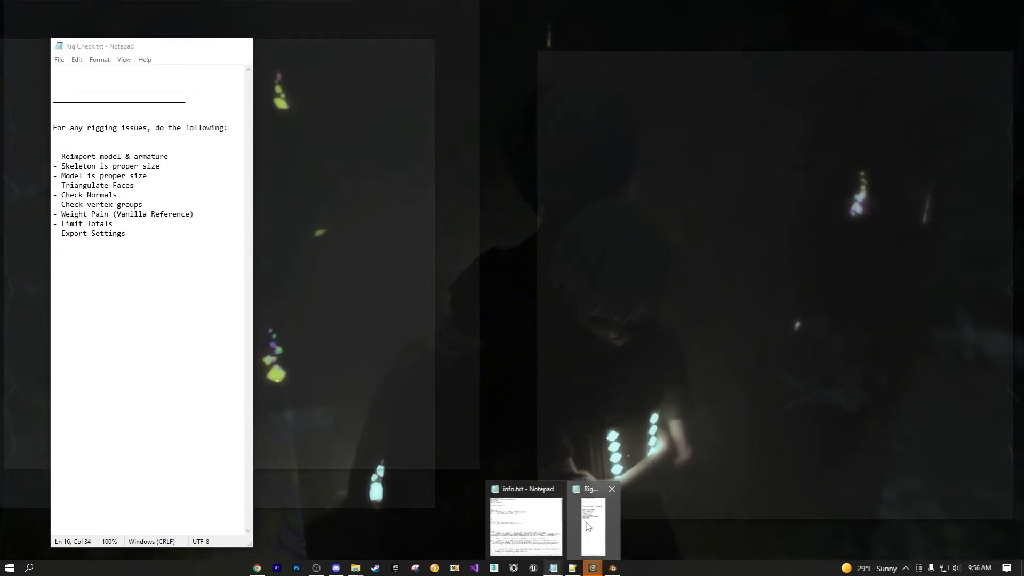
left_click(525, 523)
middle_click_drag(544, 359, 459, 256)
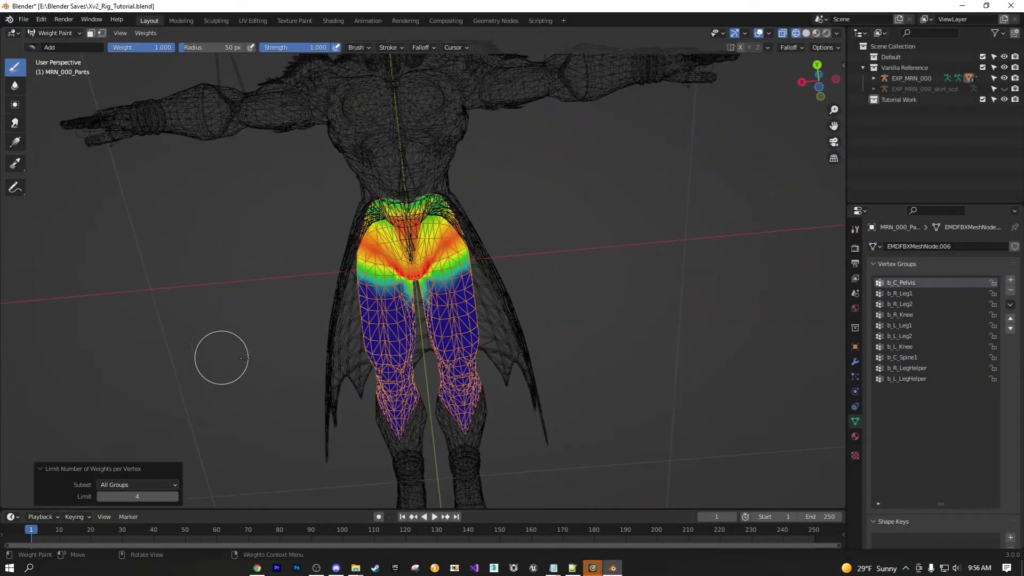
middle_click_drag(303, 335, 307, 319)
scroll(306, 320, "down", 3)
Return the pants mesh to Object Mode and display the model in Solid shading.
left_click(45, 33)
left_click(53, 43)
key("z")
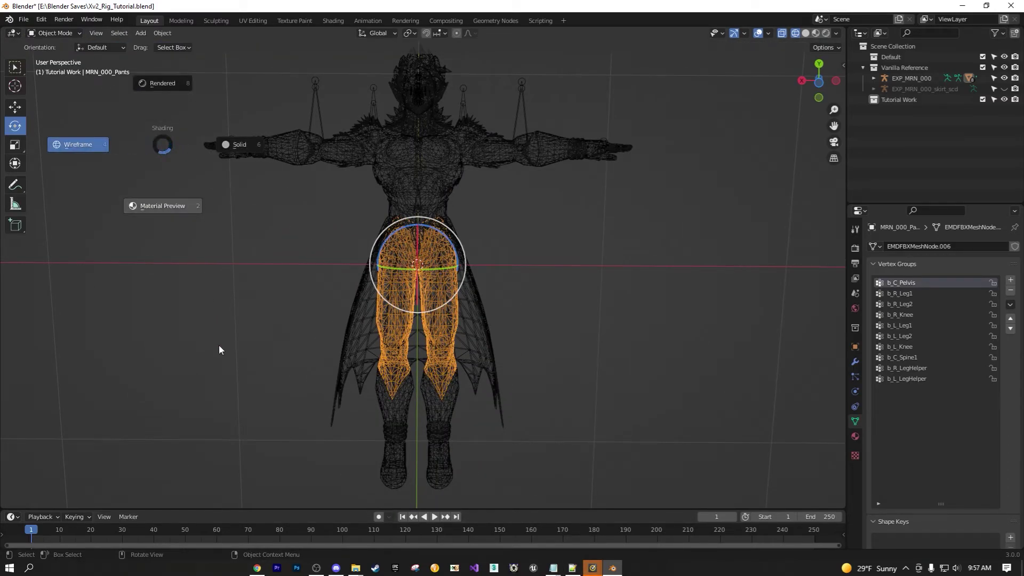
left_click(298, 181)
Apply Limit Total to the weights of the bust mesh in Weight Paint mode, then return it to Object Mode.
left_click(357, 196)
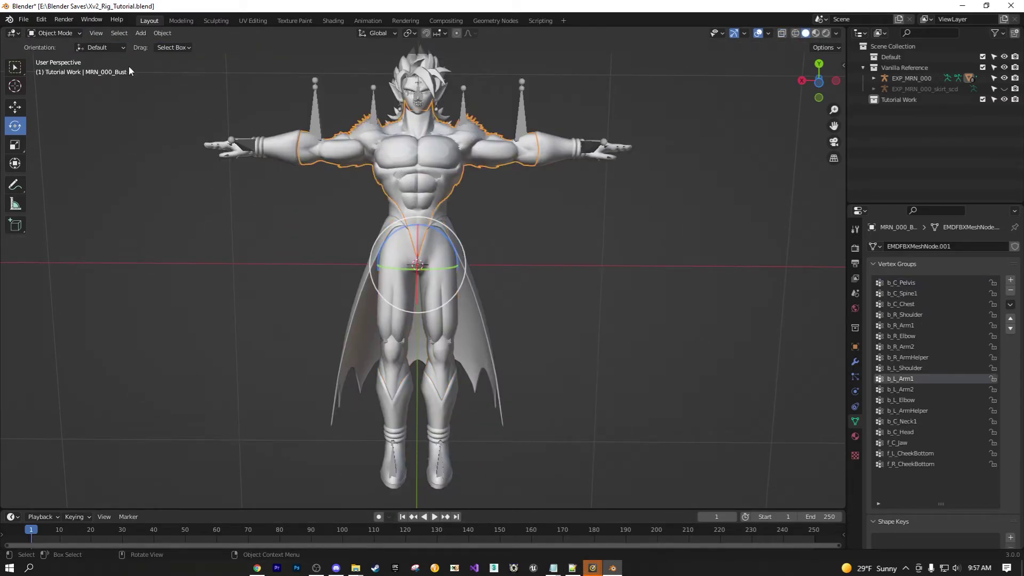
left_click(55, 34)
left_click(53, 93)
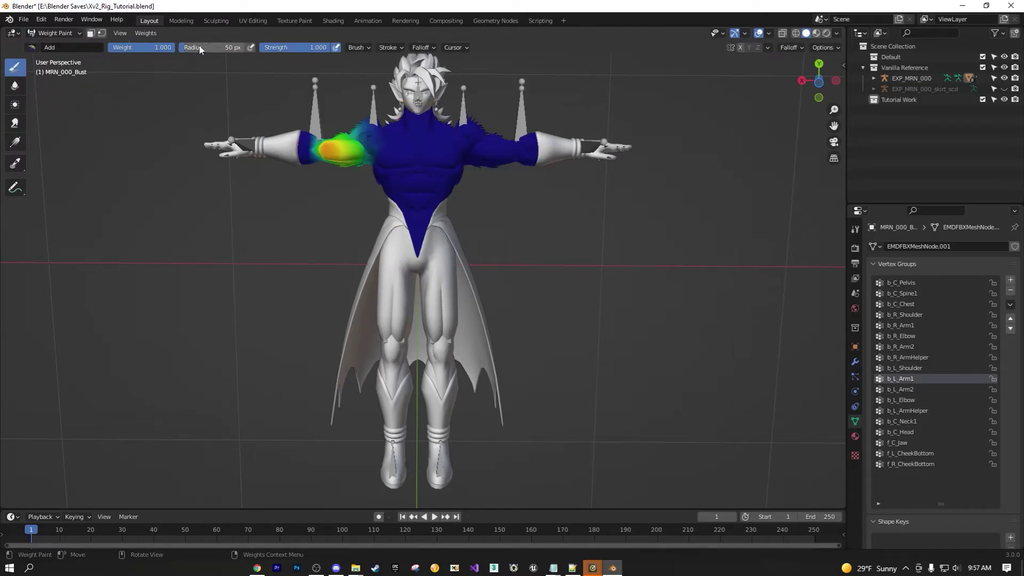
left_click(144, 32)
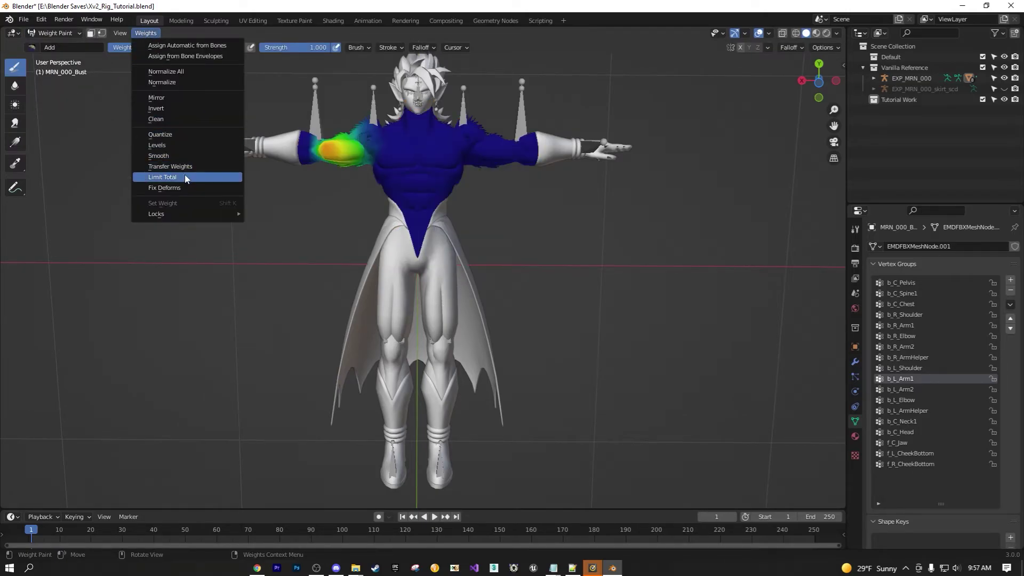
left_click(163, 177)
left_click(63, 33)
left_click(58, 49)
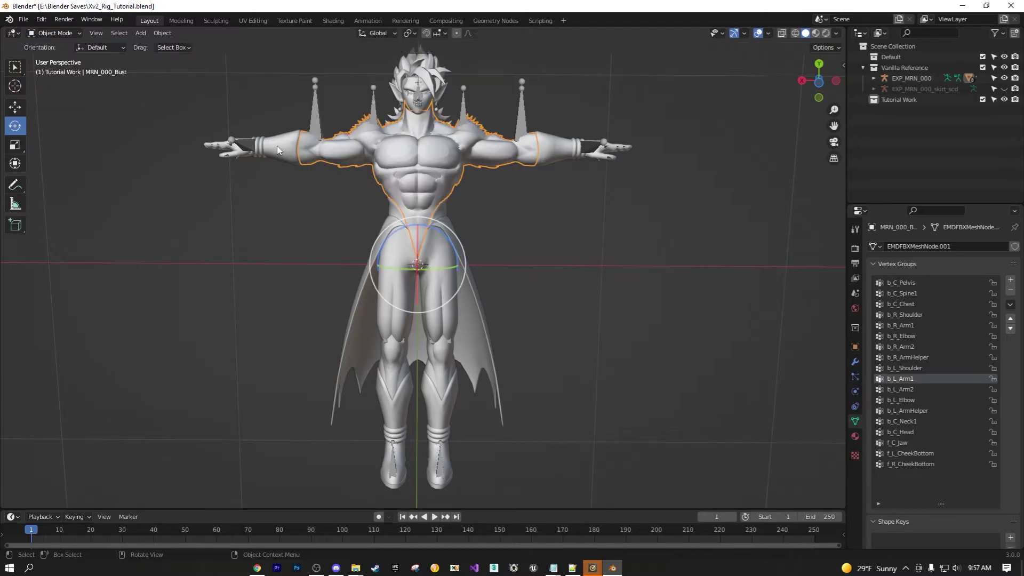
Limit the wrist and hand mesh's weights to 4 per vertex across all groups, ending in Object Mode.
left_click(277, 146)
left_click(69, 33)
left_click(68, 93)
left_click(146, 33)
left_click(182, 172)
left_click(53, 33)
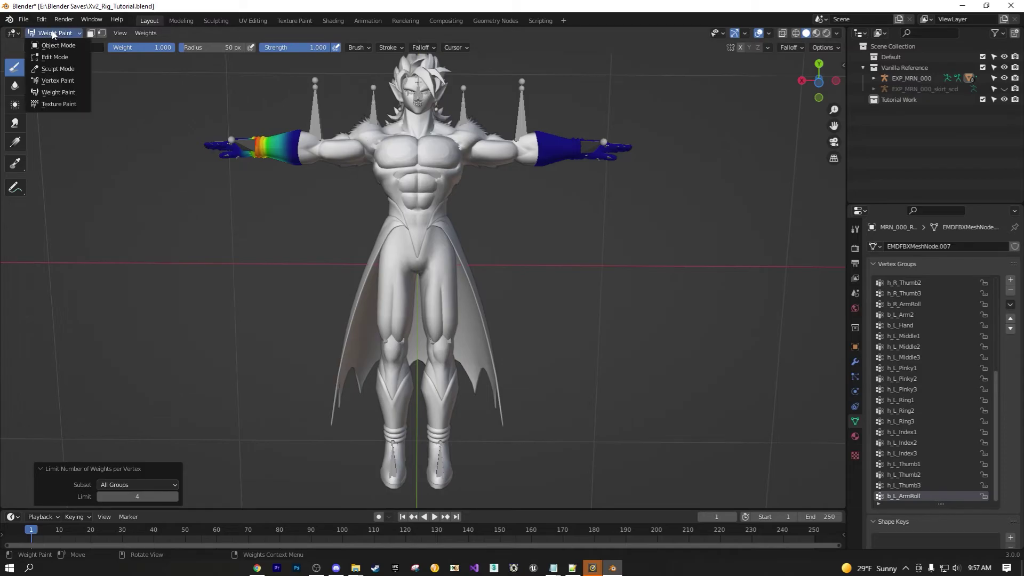
left_click(53, 45)
Consult the Rig Check notes for the check after Limit Totals and deselect the wrist mesh.
mouse_move(553, 567)
left_click(527, 520)
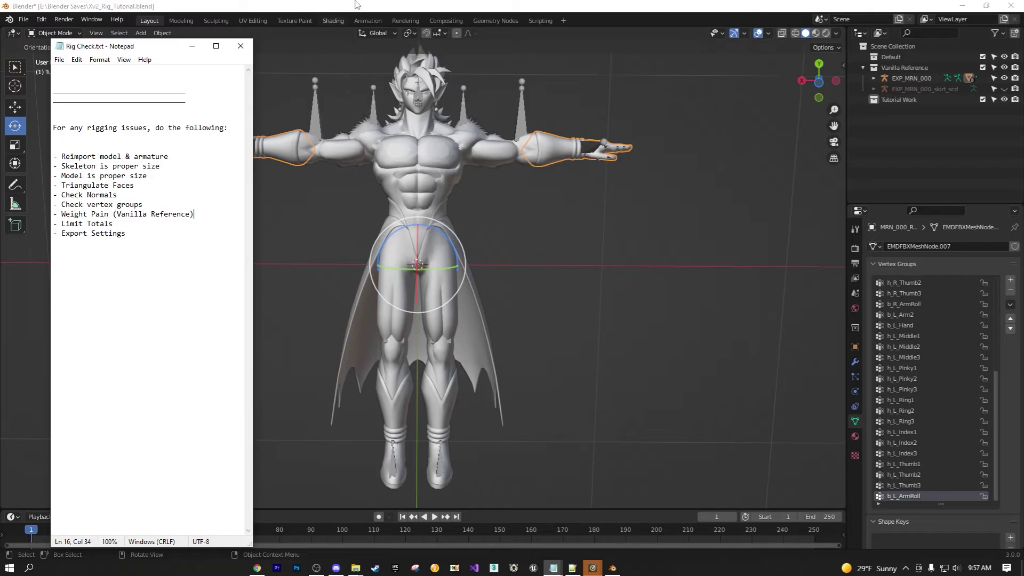
left_click(338, 202)
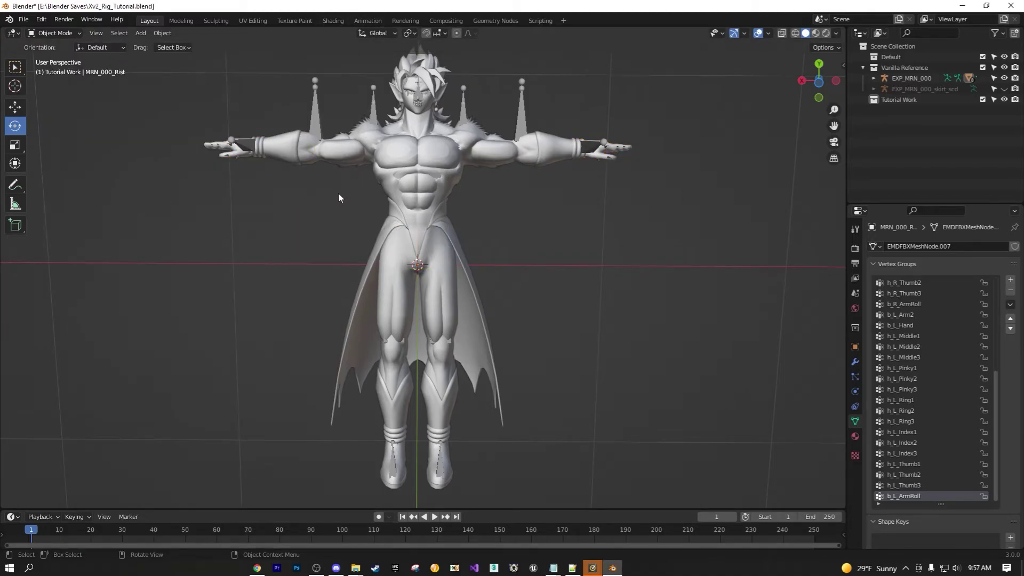
scroll(338, 194, "down", 3)
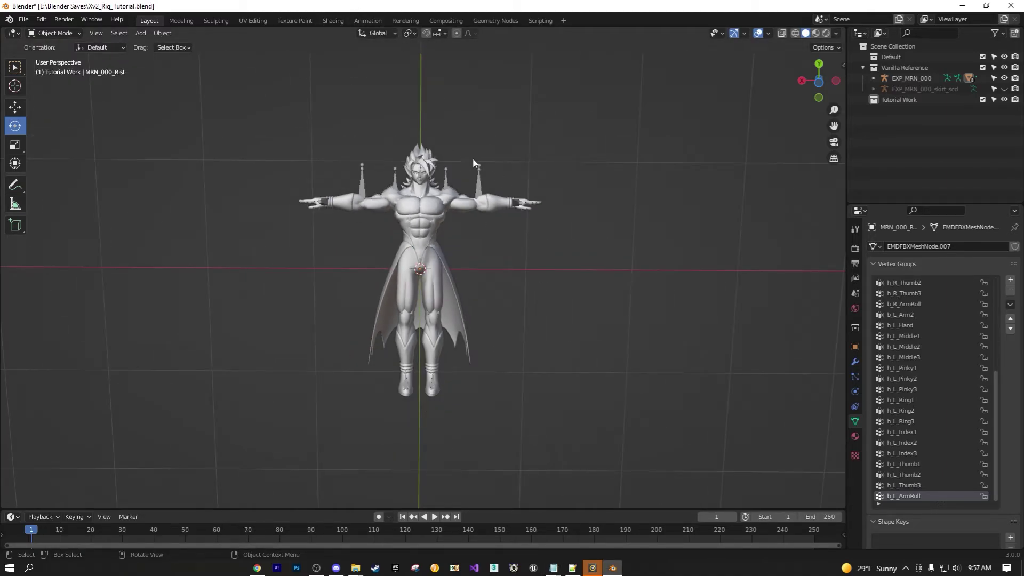
scroll(399, 218, "up", 3, "shift")
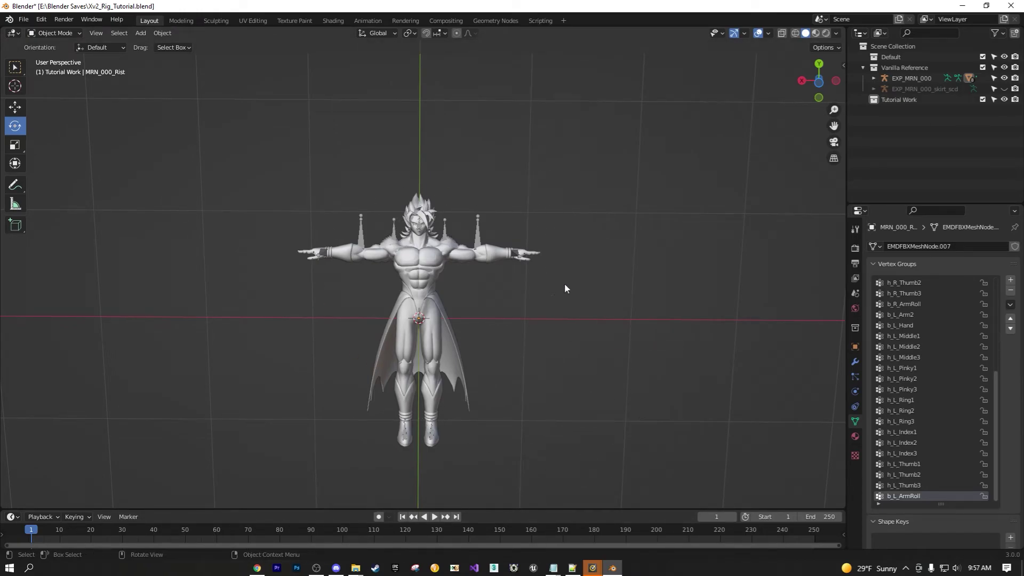
middle_click_drag(392, 357, 546, 459)
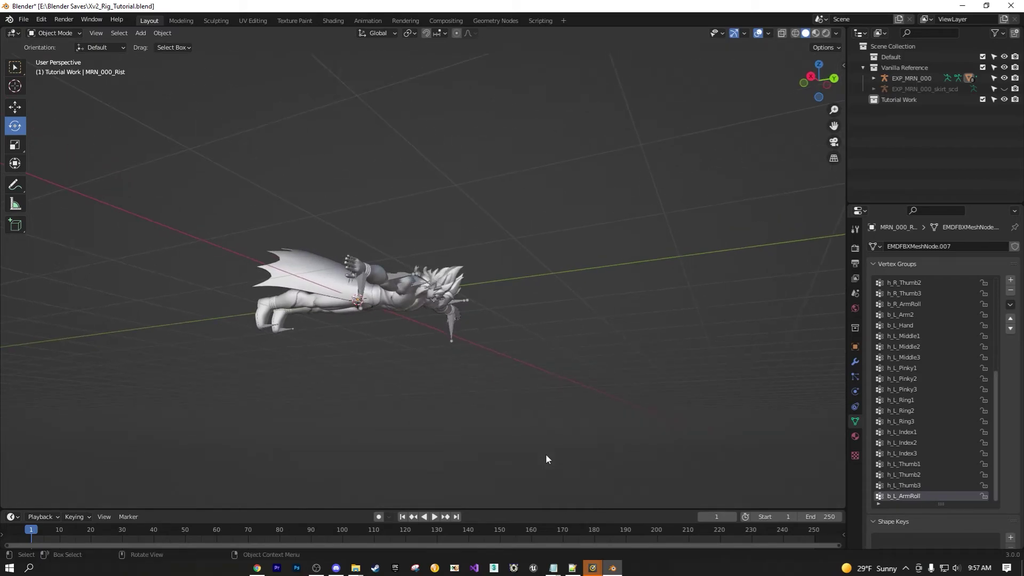
middle_click_drag(457, 442, 506, 396)
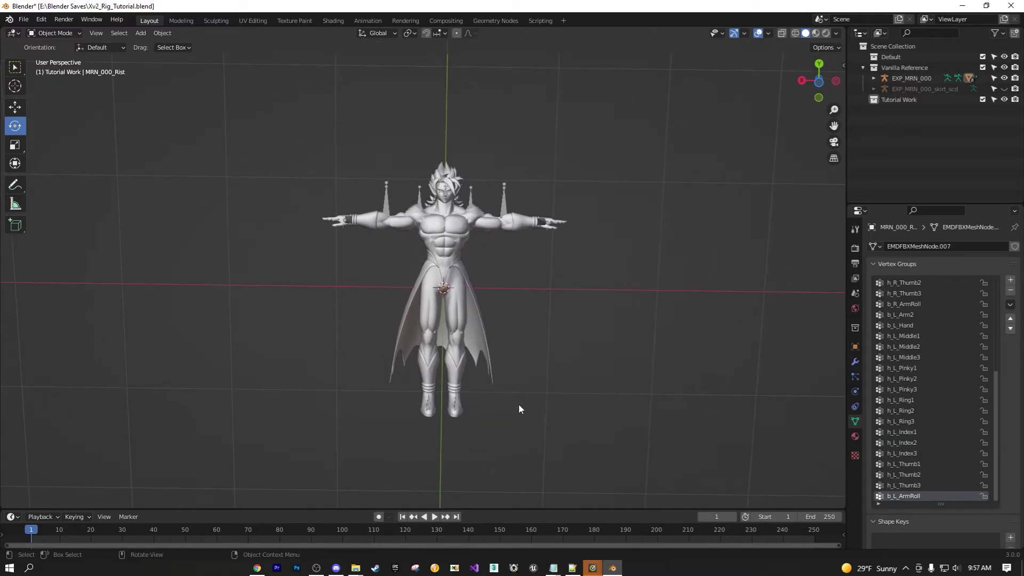
Bring up the Rig Check notes beside the model to consult the Export Settings item.
left_click(552, 567)
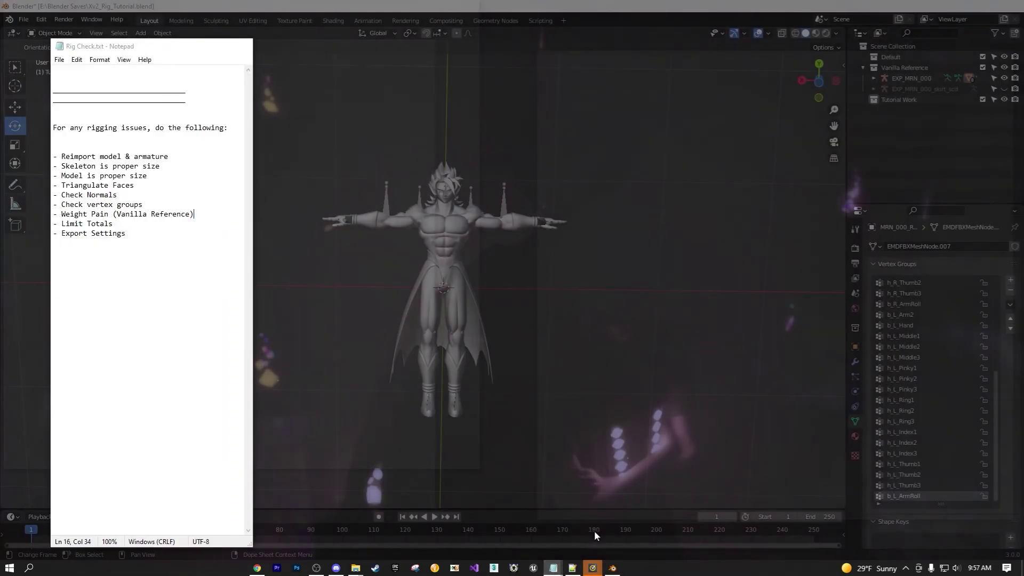
left_click(594, 530)
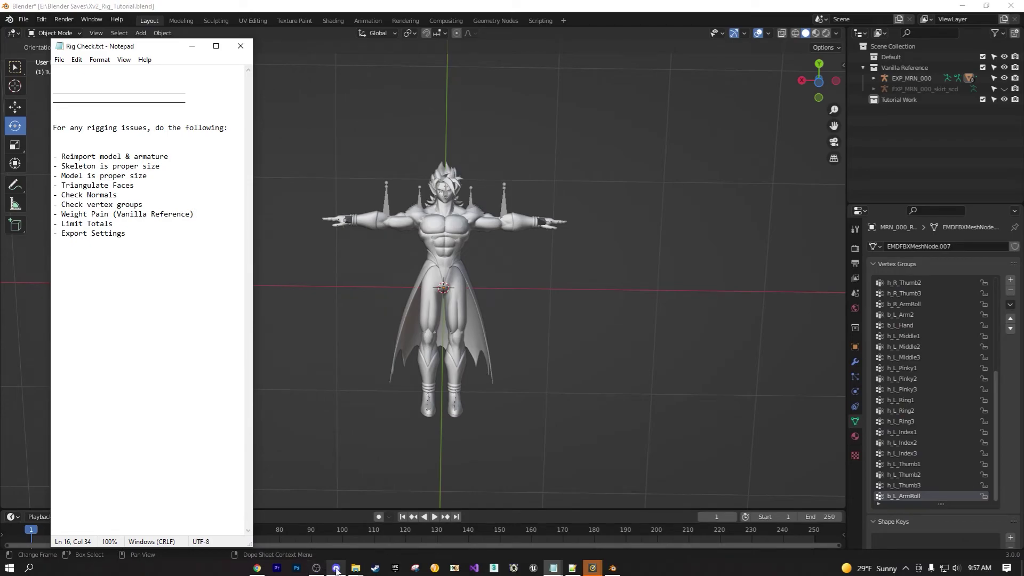
mouse_move(335, 568)
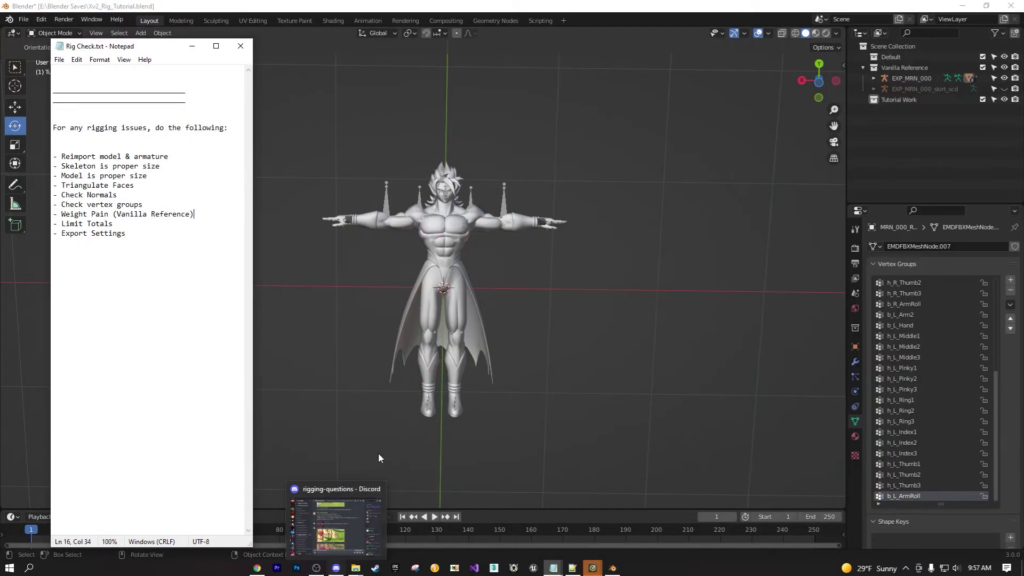
left_click_drag(165, 53, 234, 41)
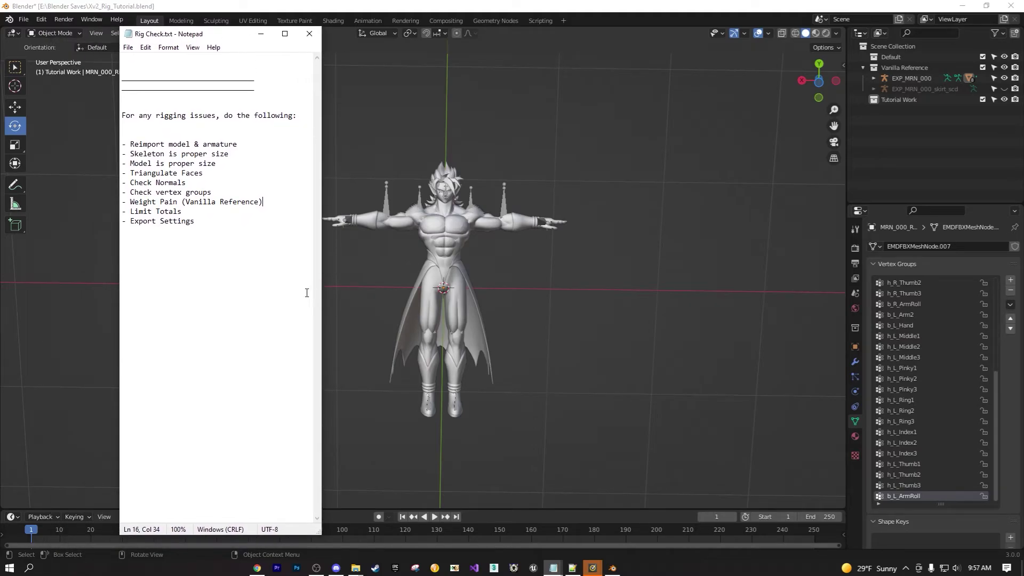
Switch to Discord and review the pinned Xenoverse 2 export settings in The Citadel's modelling-questions channel.
left_click(336, 568)
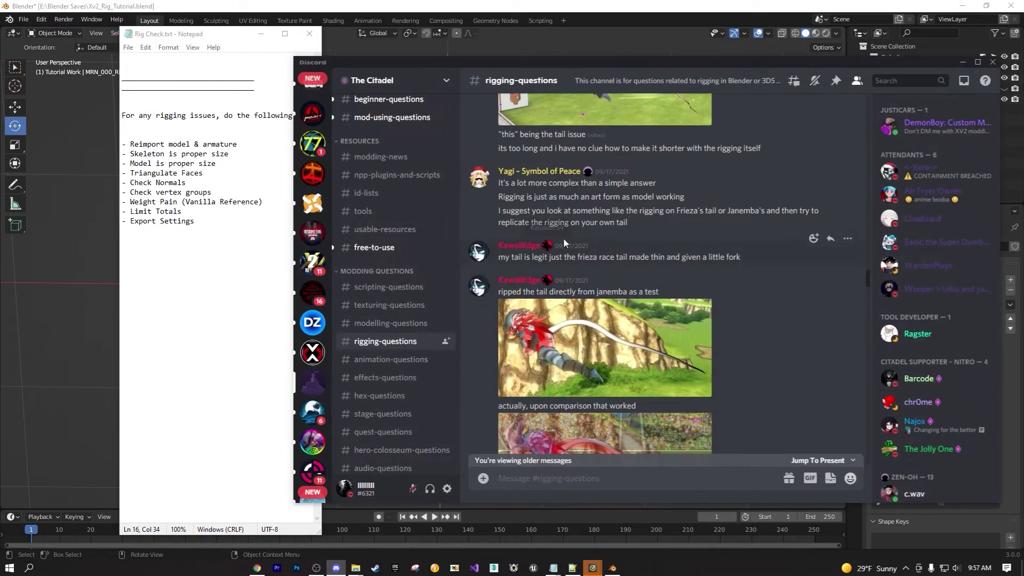
left_click(409, 324)
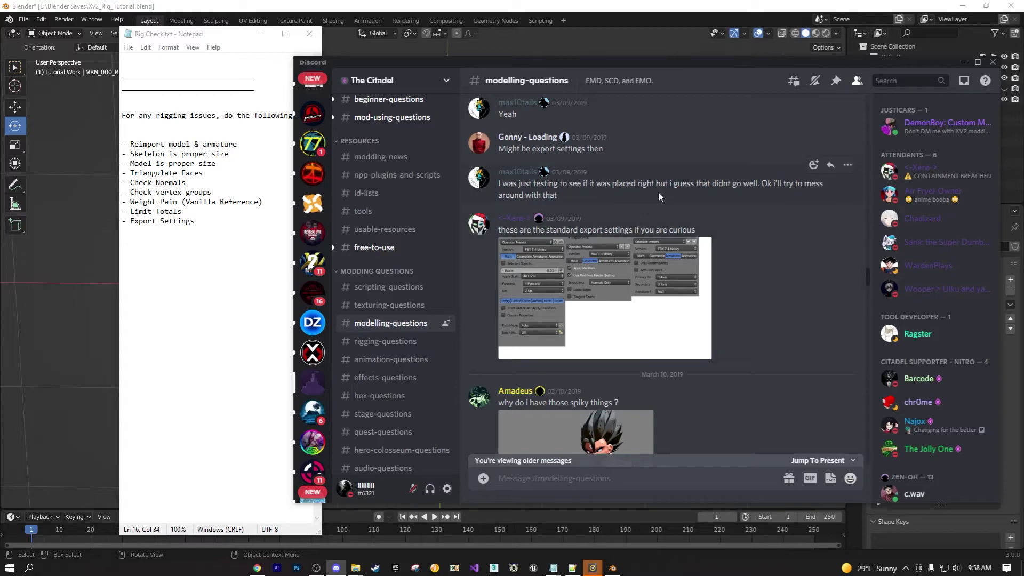
left_click(835, 82)
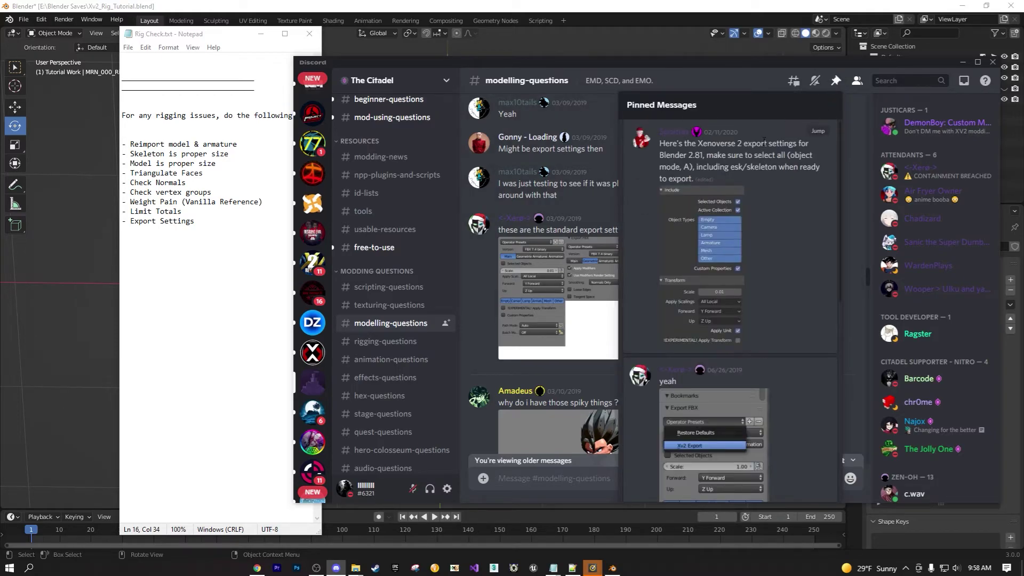
scroll(720, 317, "down", 5)
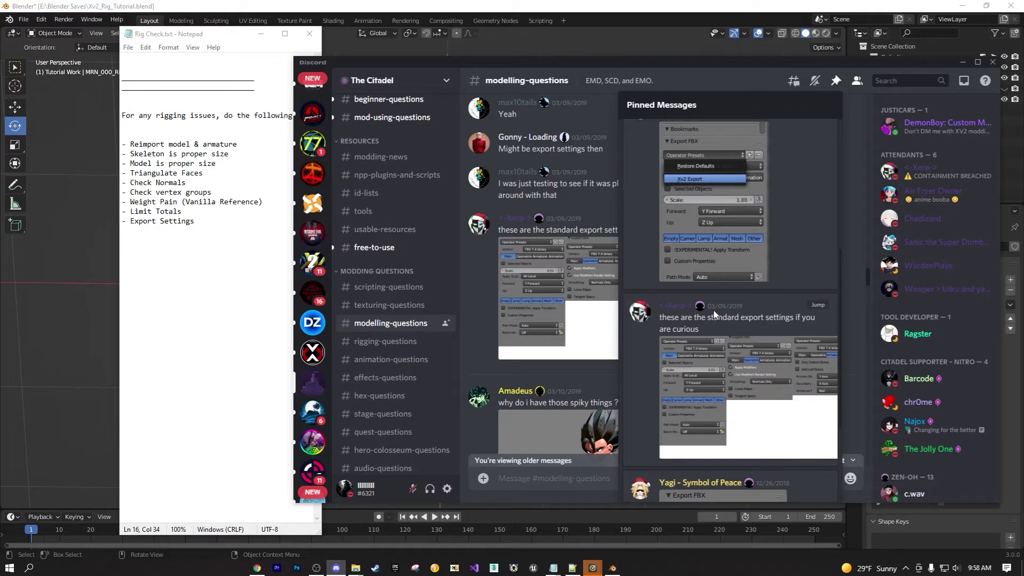
Enlarge the standard FBX export settings image in the modelling-questions channel, examine its options, and put Discord away.
left_click(488, 282)
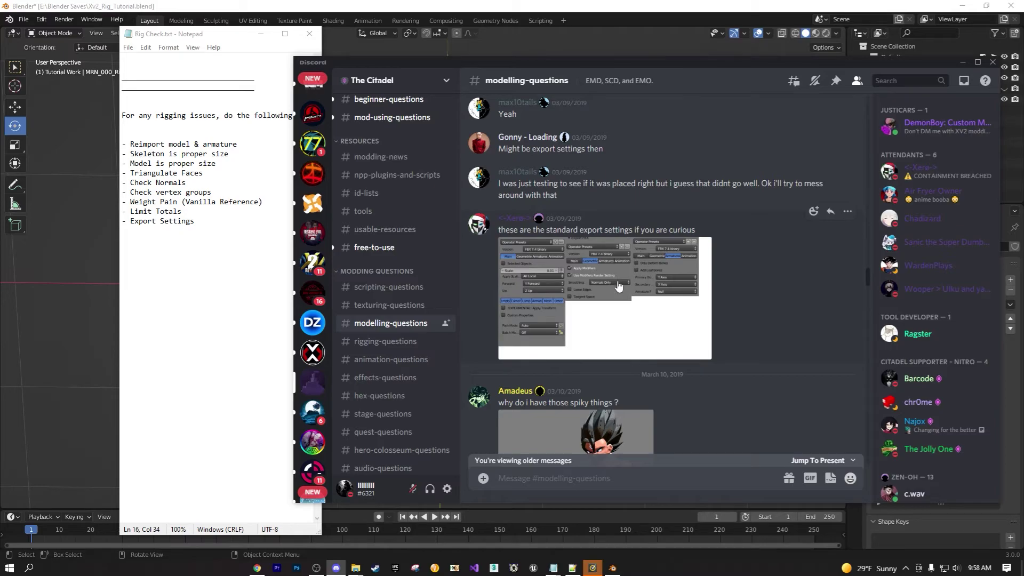
left_click(599, 307)
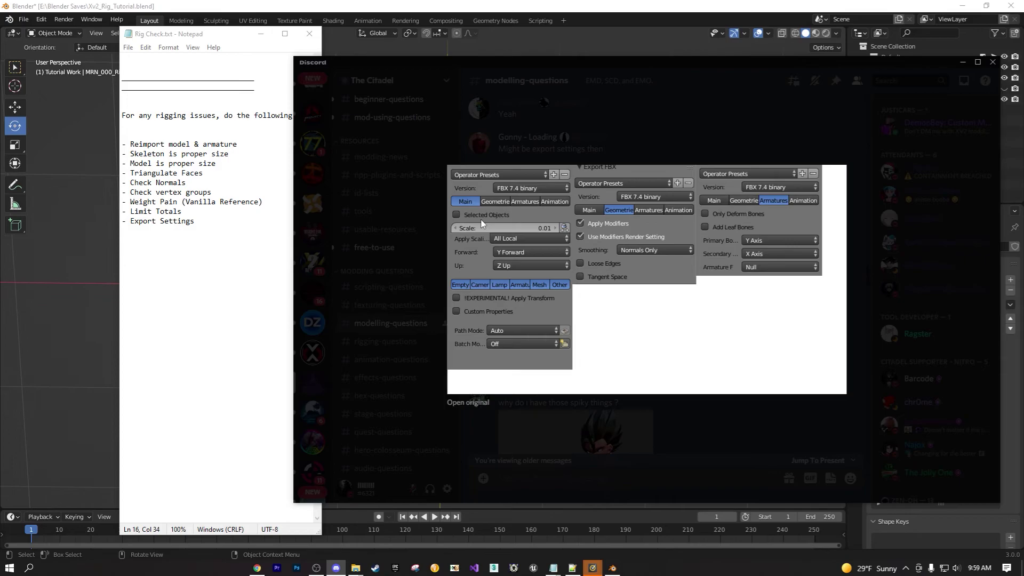
left_click(555, 136)
scroll(564, 312, "down", 4)
scroll(564, 302, "up", 2)
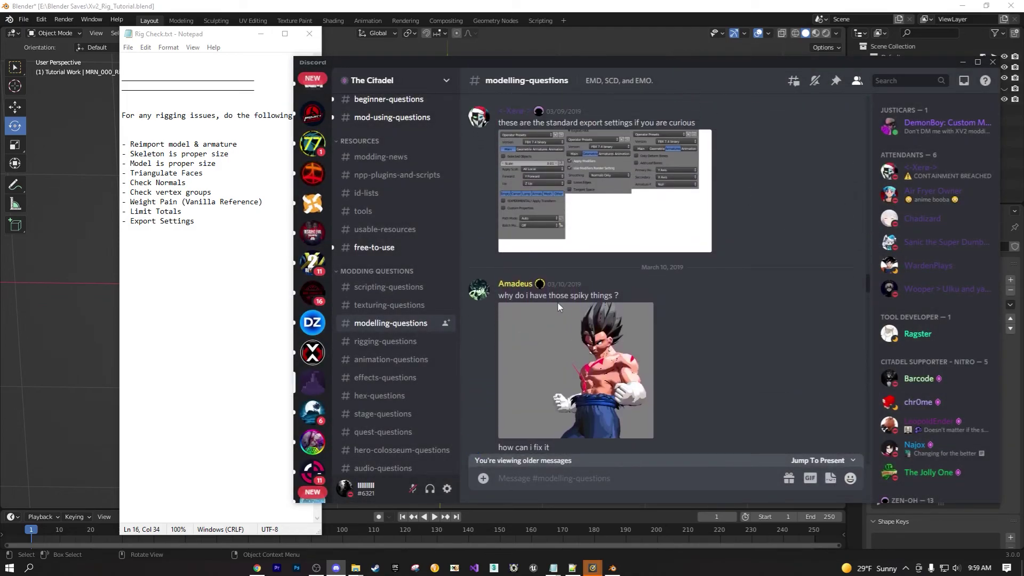
left_click(962, 63)
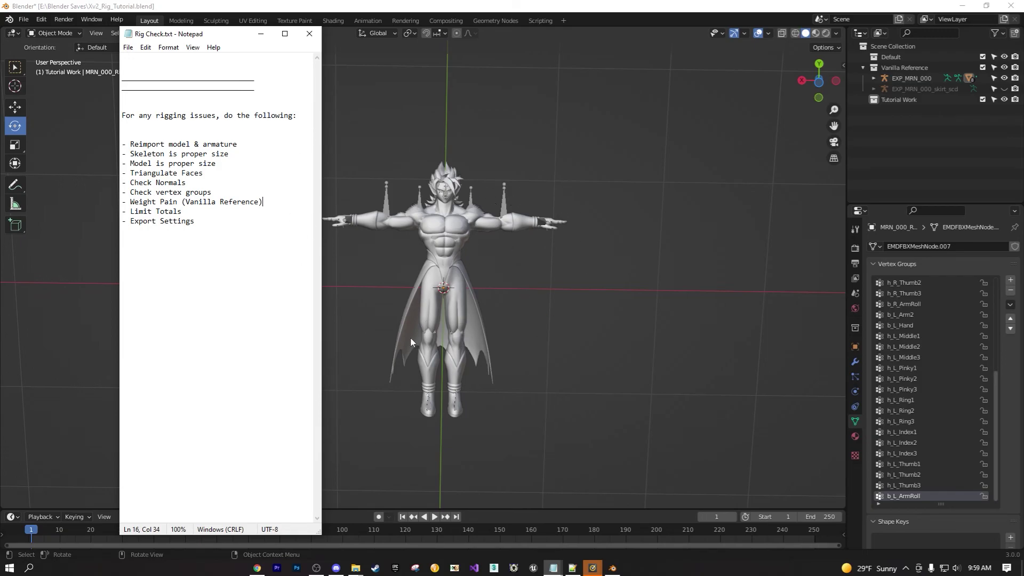
Correct "Weight Pain" to "Weight Paint" in the Rig Check notes and save the file.
left_click_drag(220, 37, 121, 32)
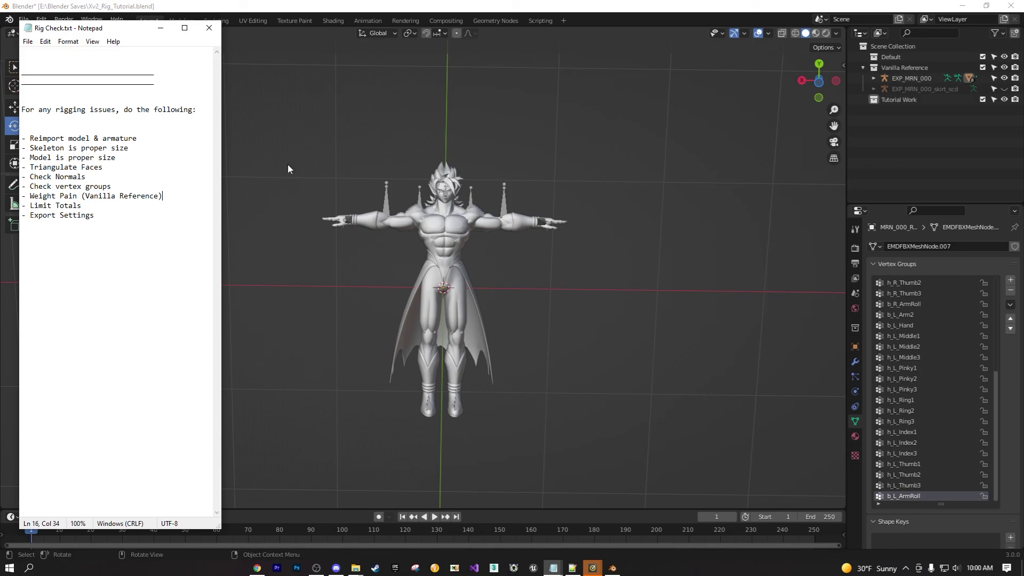
left_click(78, 197)
type("t")
key("ctrl+s")
left_click(320, 569)
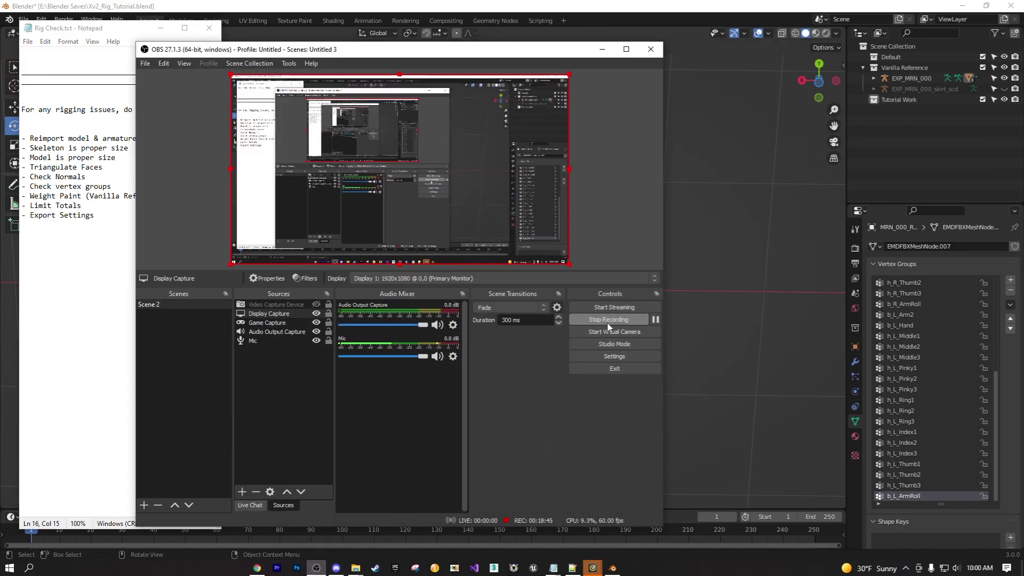